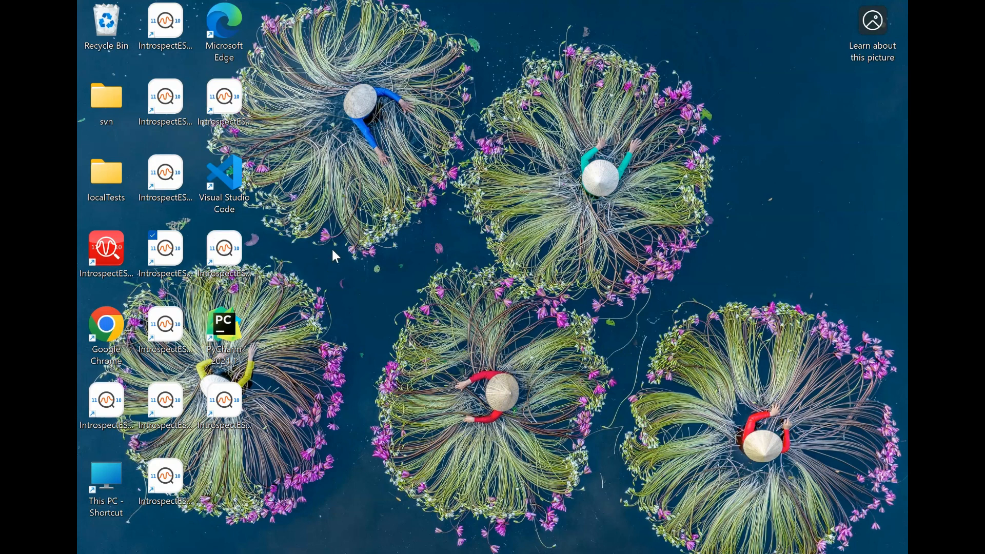
- Launch Pinetree, create a new test for the SV3C_4L6G_MIPI_DPHY_GENERATOR form factor and maximize its window
{"action": "left_click", "coordinate": [176, 253]}
{"action": "double_click", "coordinate": [183, 251]}
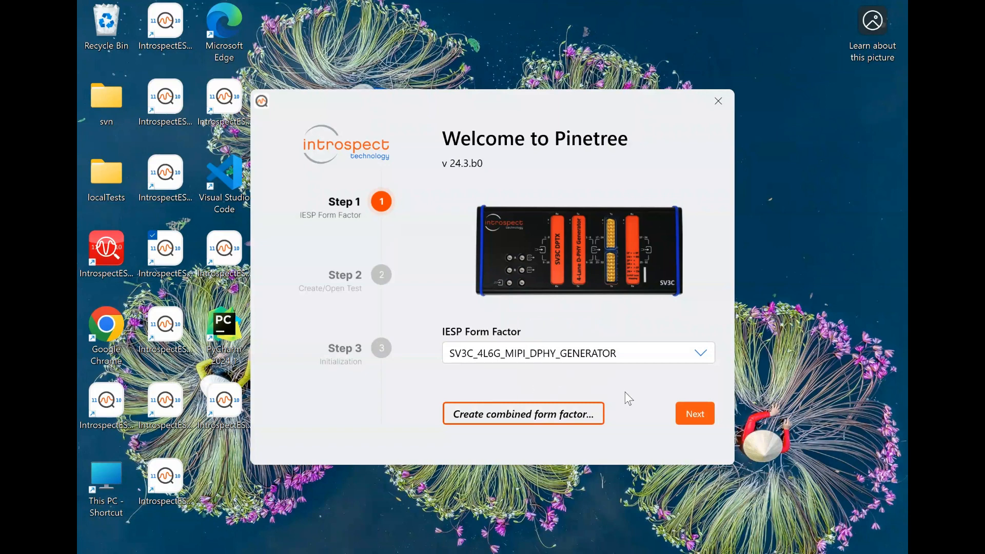
{"action": "left_click", "coordinate": [687, 420]}
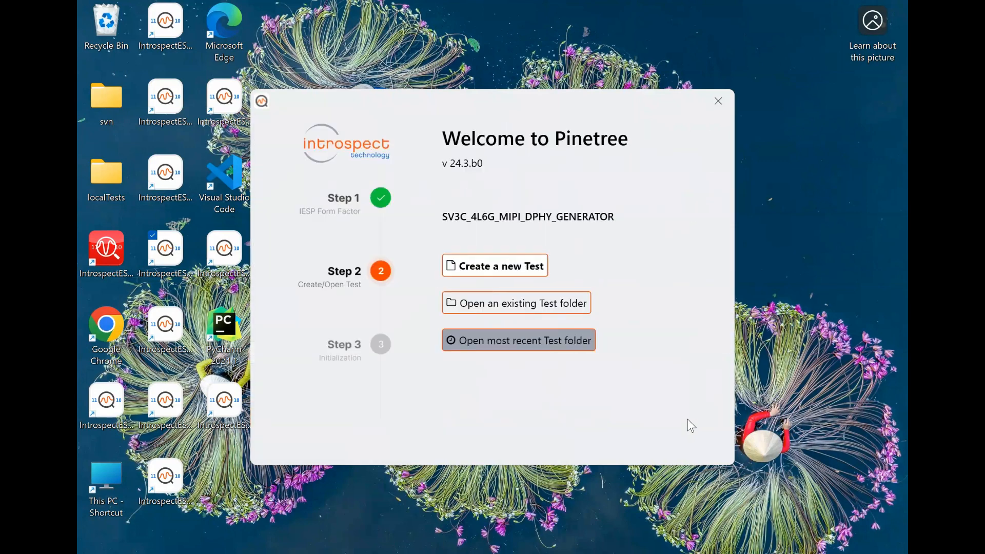
{"action": "left_click", "coordinate": [502, 277]}
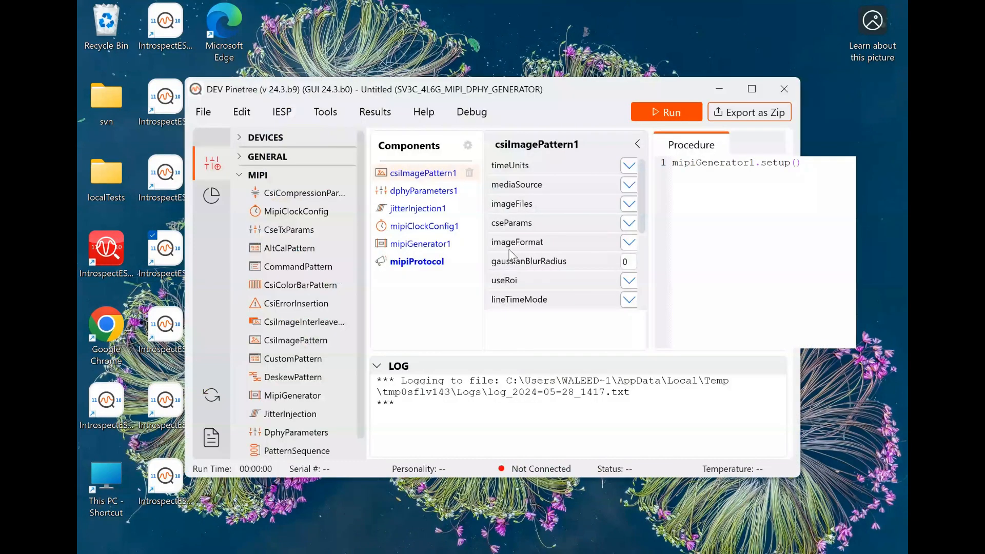
{"action": "left_click", "coordinate": [749, 89]}
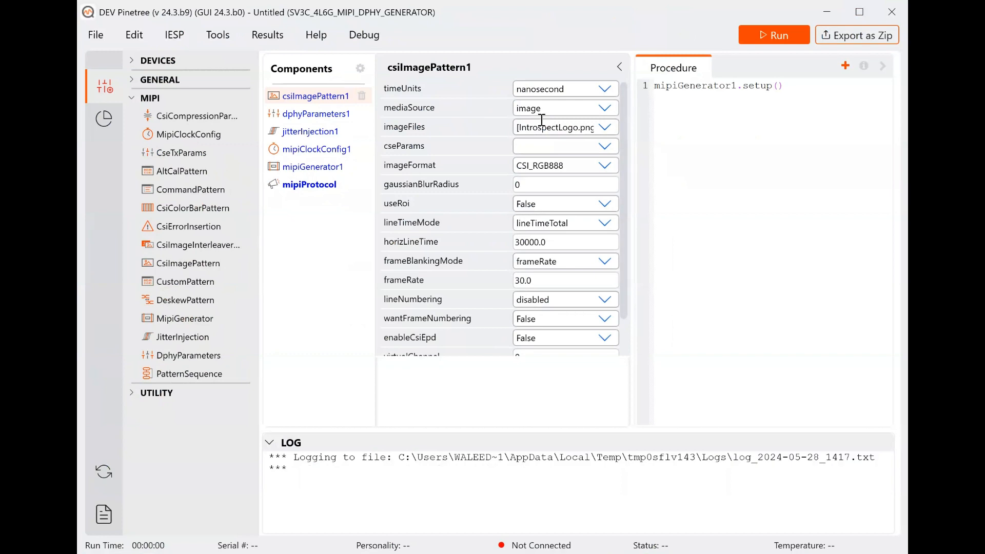
- Review the properties of mipiProtocol and mipiGenerator1, and the imageFiles setting of csiImagePattern1
{"action": "left_click", "coordinate": [331, 187]}
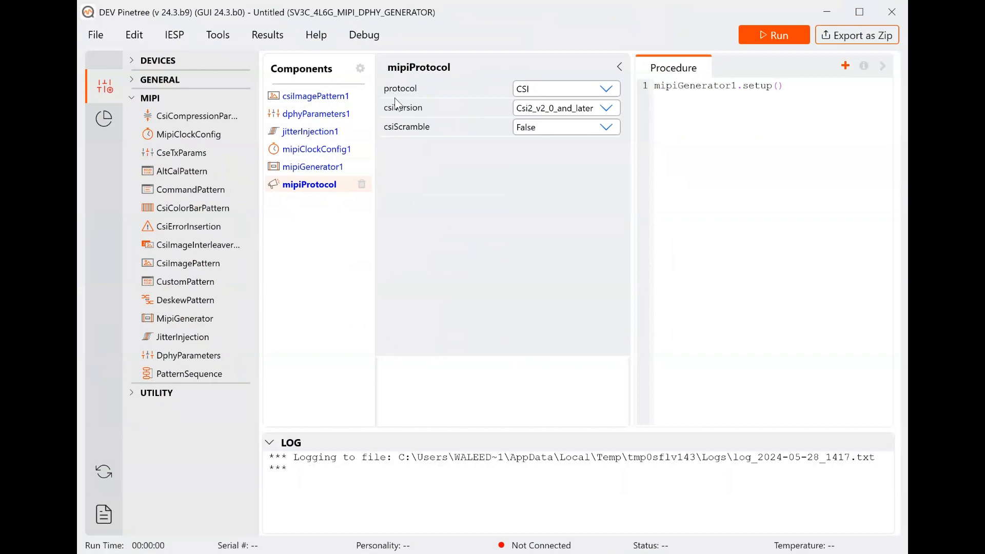
{"action": "left_click", "coordinate": [318, 173]}
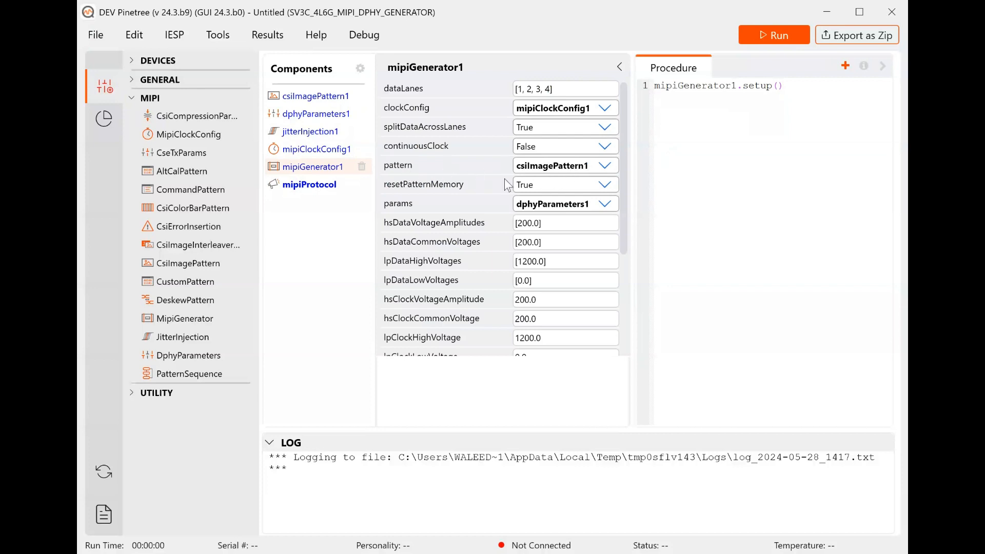
{"action": "left_click", "coordinate": [329, 101]}
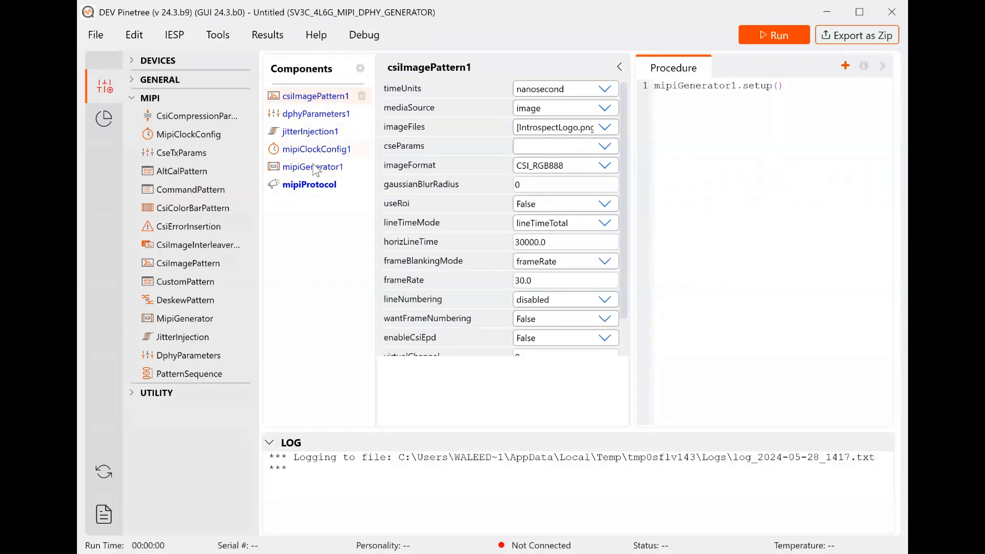
{"action": "left_click", "coordinate": [561, 125]}
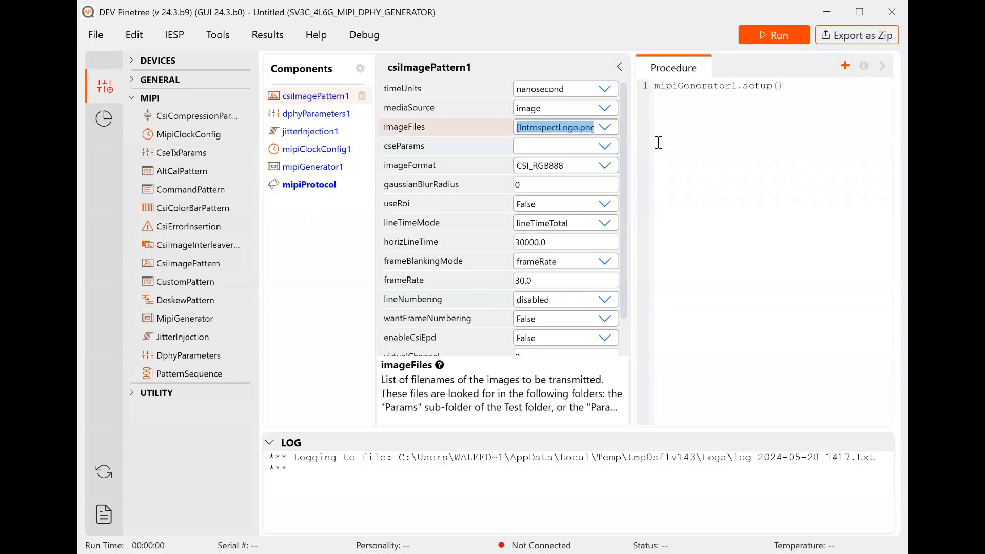
- Run the generator test and restore its window to a smaller floating size on the desktop
{"action": "left_click", "coordinate": [667, 127]}
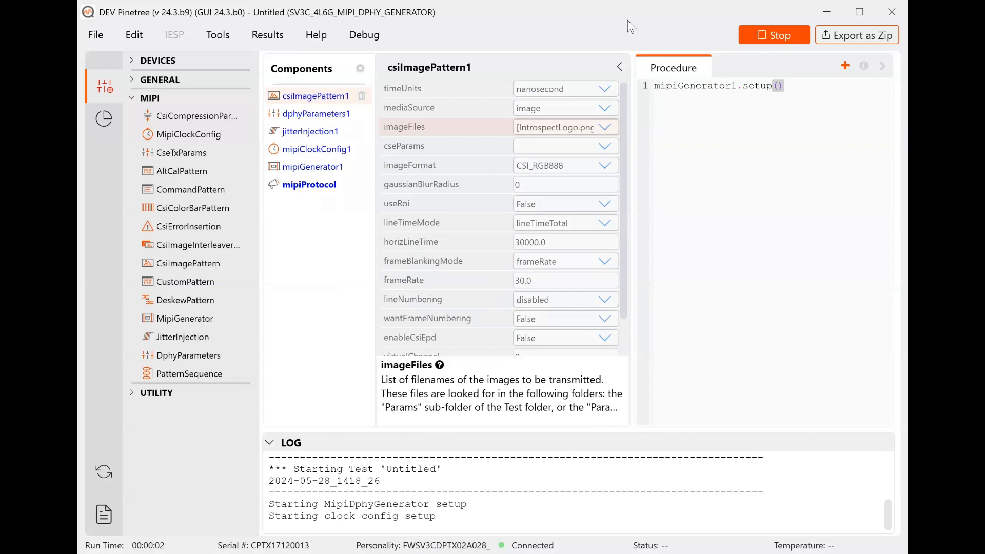
{"action": "double_click", "coordinate": [638, 11]}
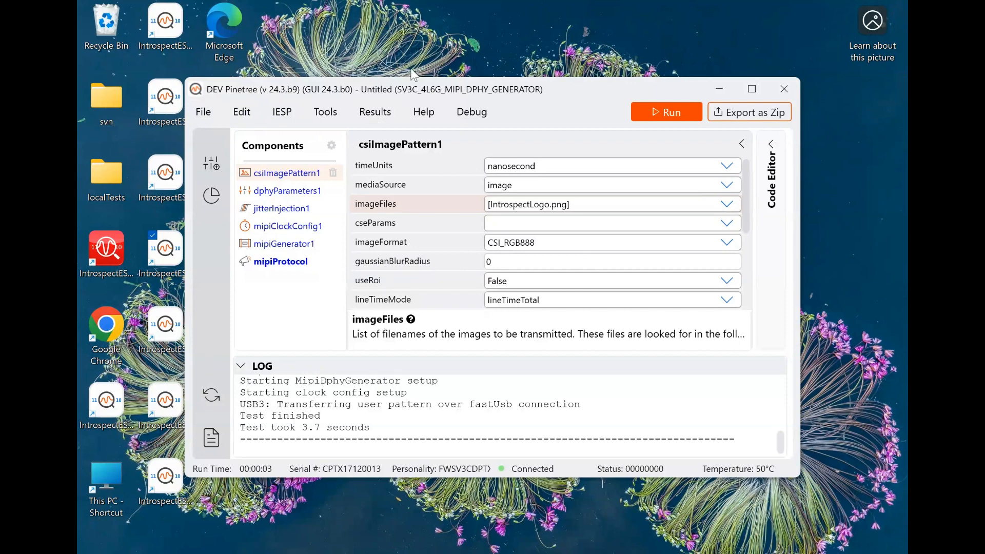
{"action": "left_click_drag", "start_coordinate": [416, 88], "coordinate": [435, 76]}
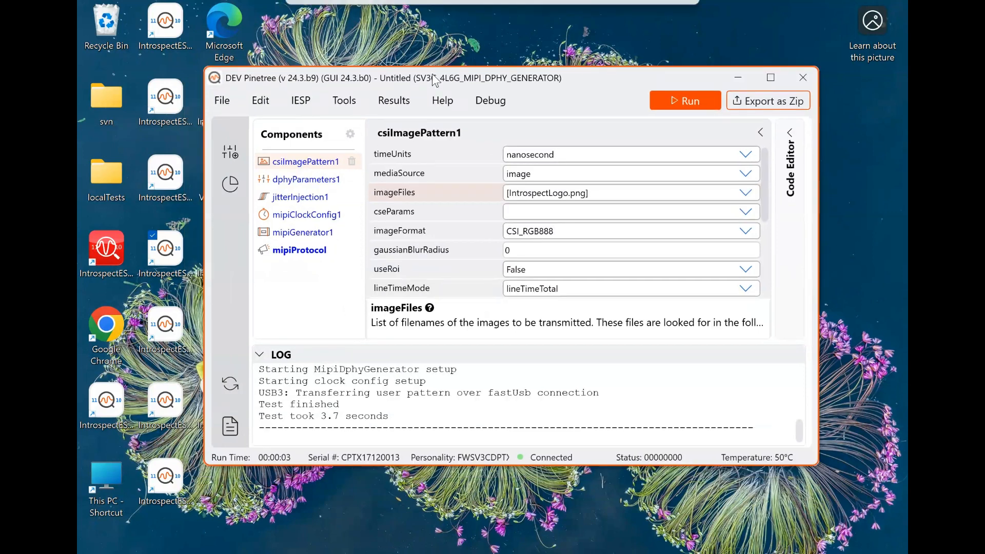
- Launch a second Pinetree instance and create a new test for the SV3C_4L3G_MIPI_DPHY_ANALYZER2 form factor in a maximized window
{"action": "left_click", "coordinate": [166, 264]}
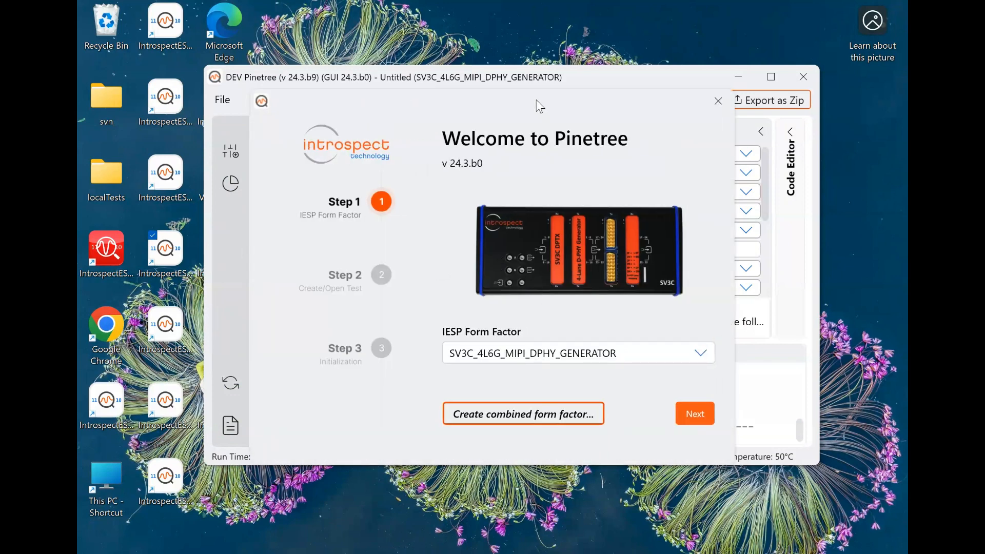
{"action": "left_click_drag", "start_coordinate": [536, 106], "coordinate": [501, 92]}
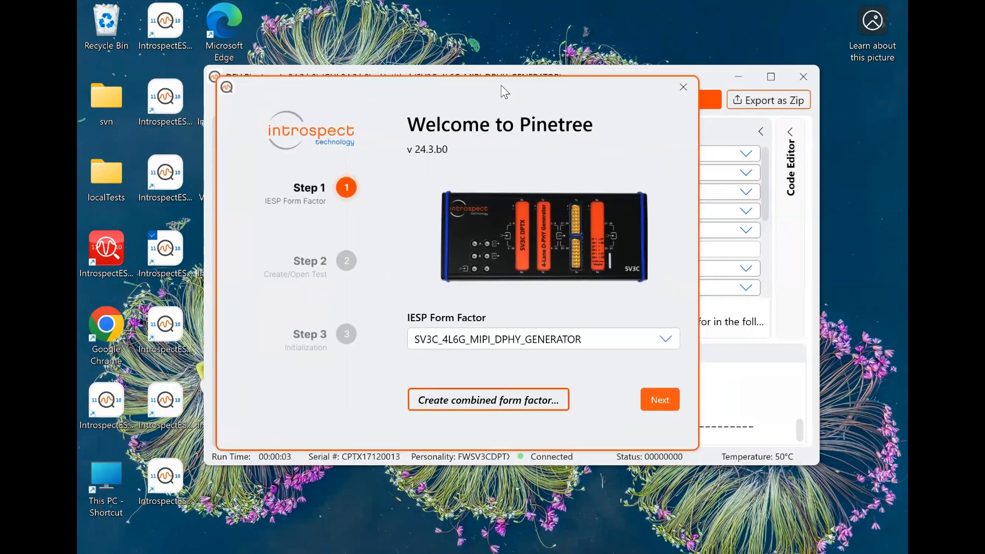
{"action": "left_click", "coordinate": [674, 342]}
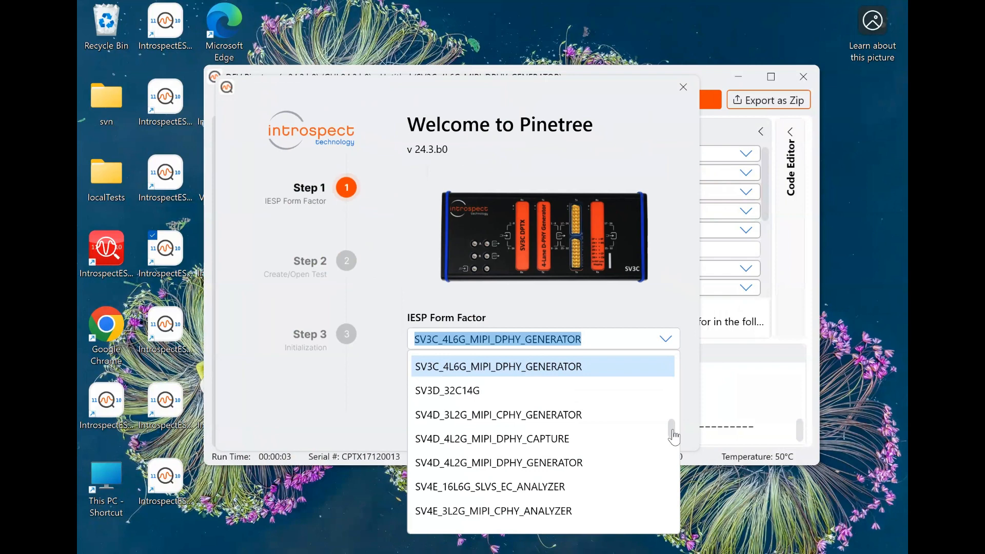
{"action": "left_click_drag", "start_coordinate": [673, 435], "coordinate": [673, 432]}
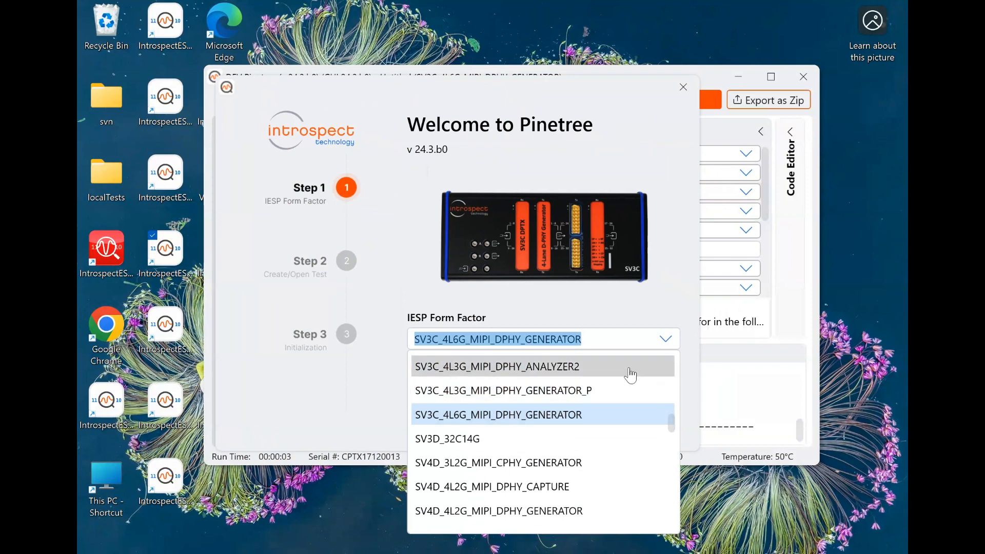
{"action": "left_click", "coordinate": [630, 375]}
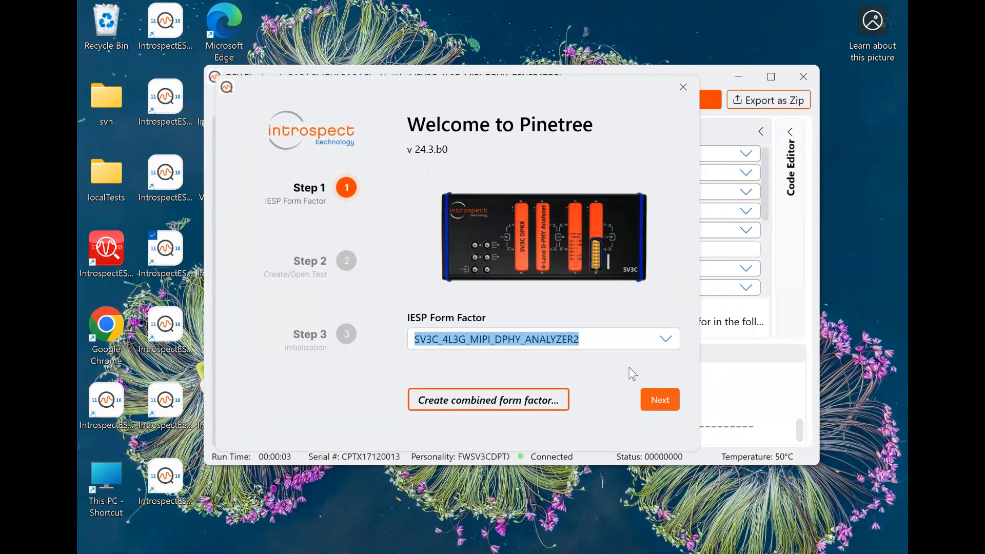
{"action": "left_click", "coordinate": [663, 404]}
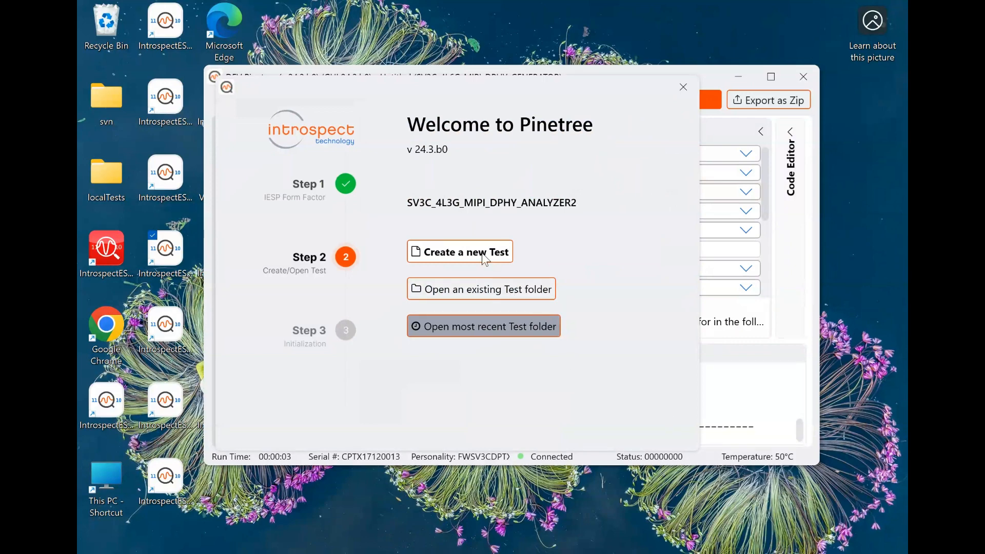
{"action": "left_click", "coordinate": [483, 252]}
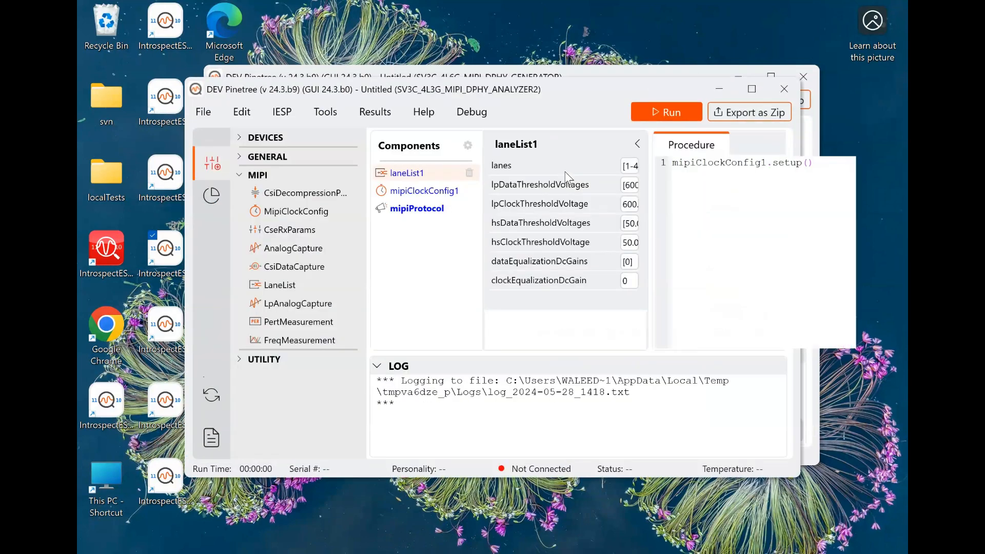
{"action": "left_click", "coordinate": [752, 89]}
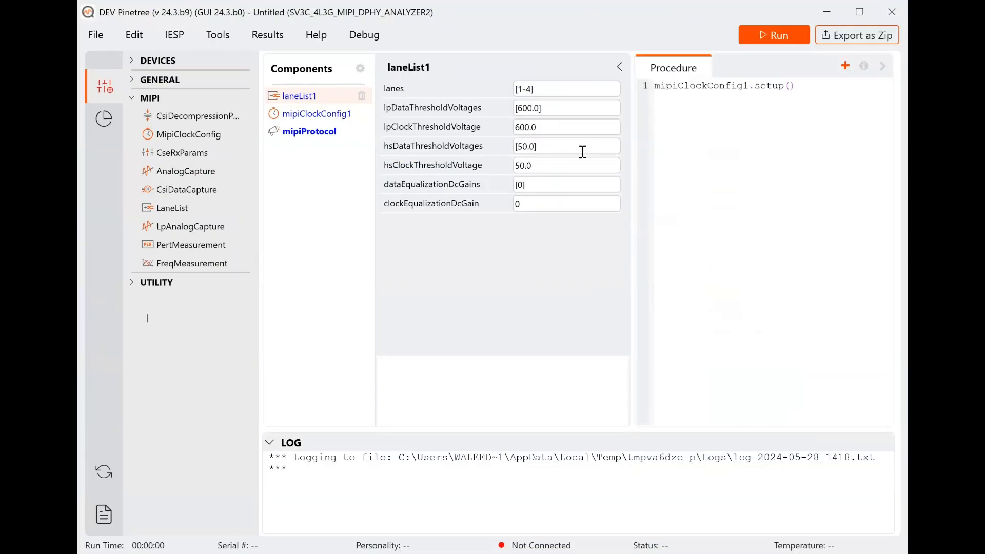
- Check the analyzer's mipiProtocol and mipiClockConfig1 settings, and add a CsiDataCapture component to run the capture
{"action": "left_click", "coordinate": [312, 135]}
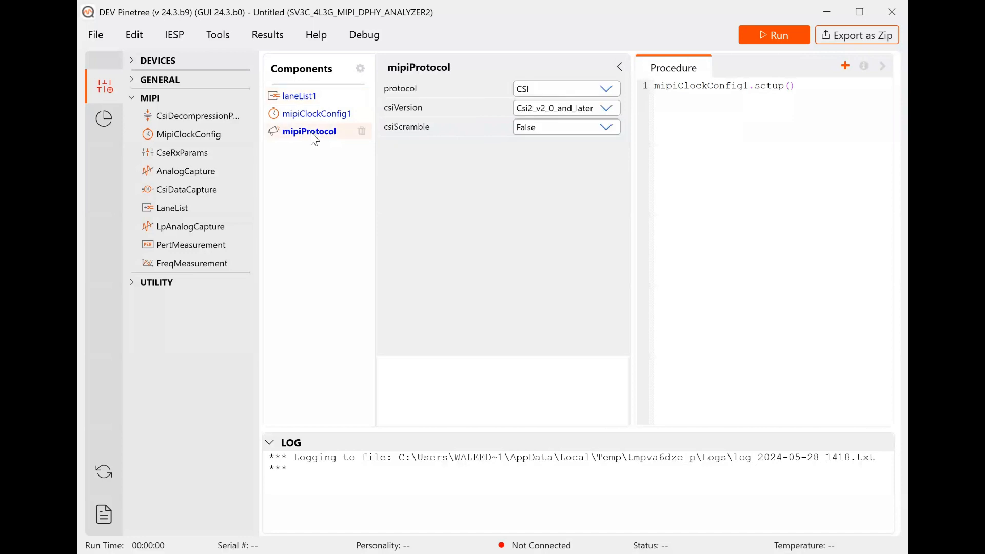
{"action": "left_click", "coordinate": [326, 115]}
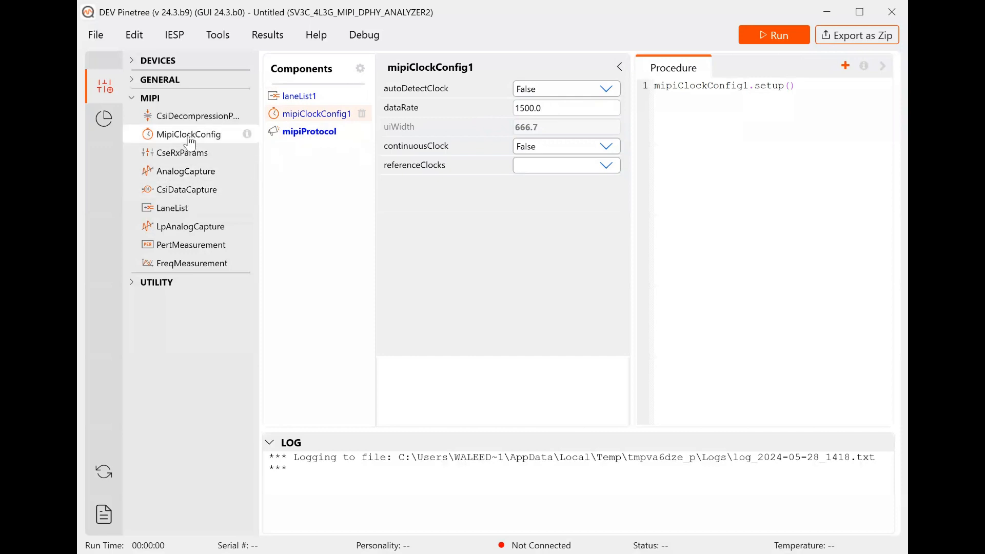
{"action": "left_click_drag", "start_coordinate": [187, 193], "coordinate": [297, 159]}
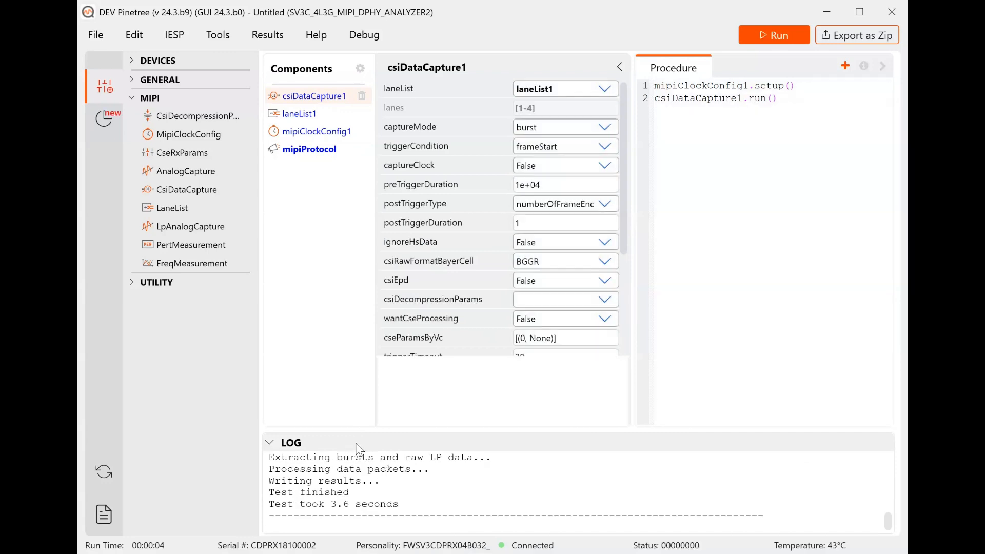
- Open the csiDataCapture1 result of the latest run and examine its HS bursts and CSI packets
{"action": "left_click", "coordinate": [106, 121]}
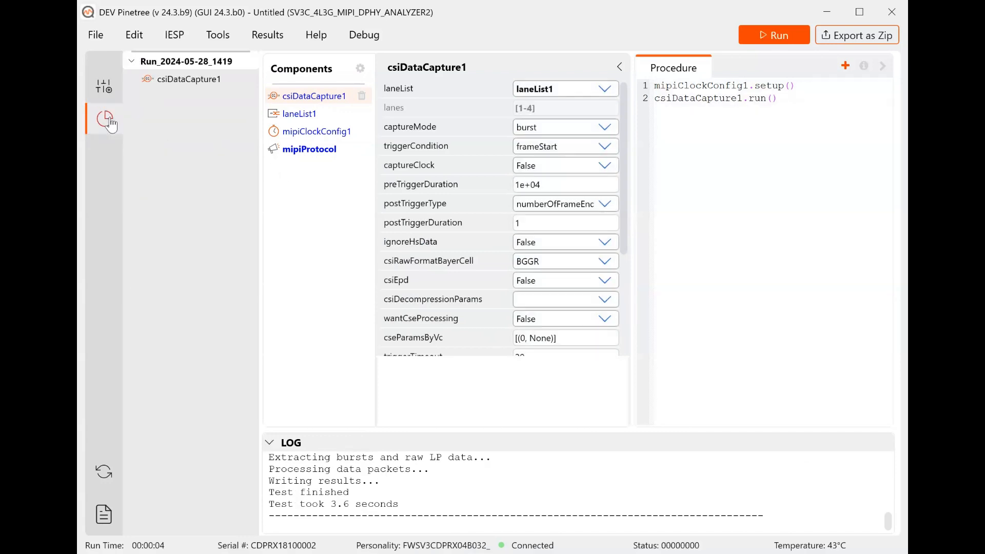
{"action": "double_click", "coordinate": [214, 82]}
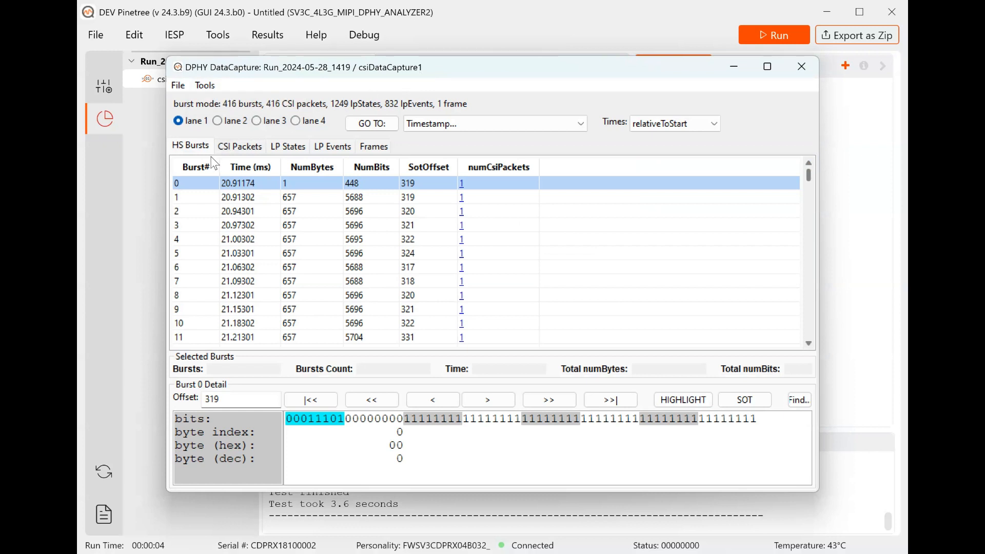
{"action": "left_click", "coordinate": [246, 226]}
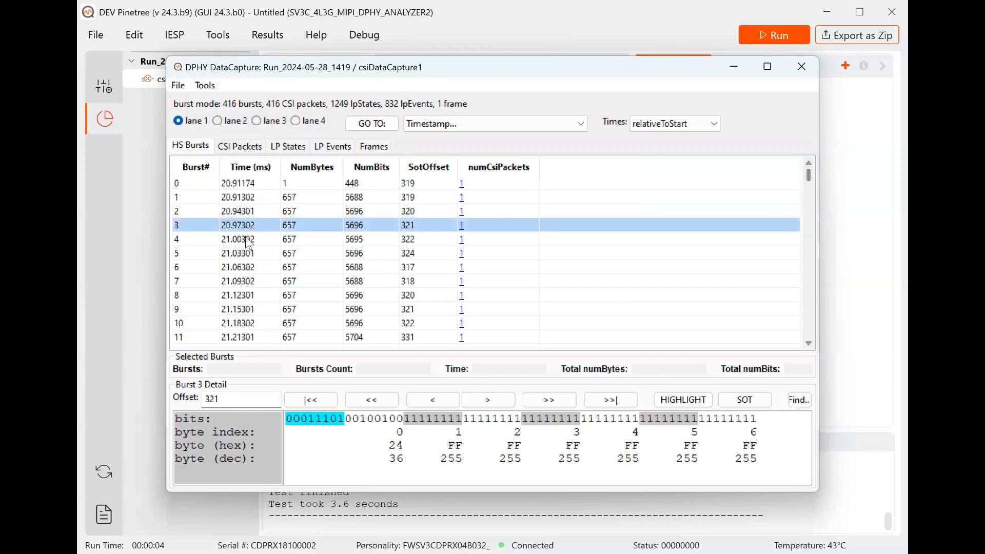
{"action": "scroll", "coordinate": [253, 279], "scroll_direction": "down", "scroll_amount": 3}
{"action": "scroll", "coordinate": [253, 279], "scroll_direction": "up", "scroll_amount": 3}
{"action": "left_click", "coordinate": [238, 147]}
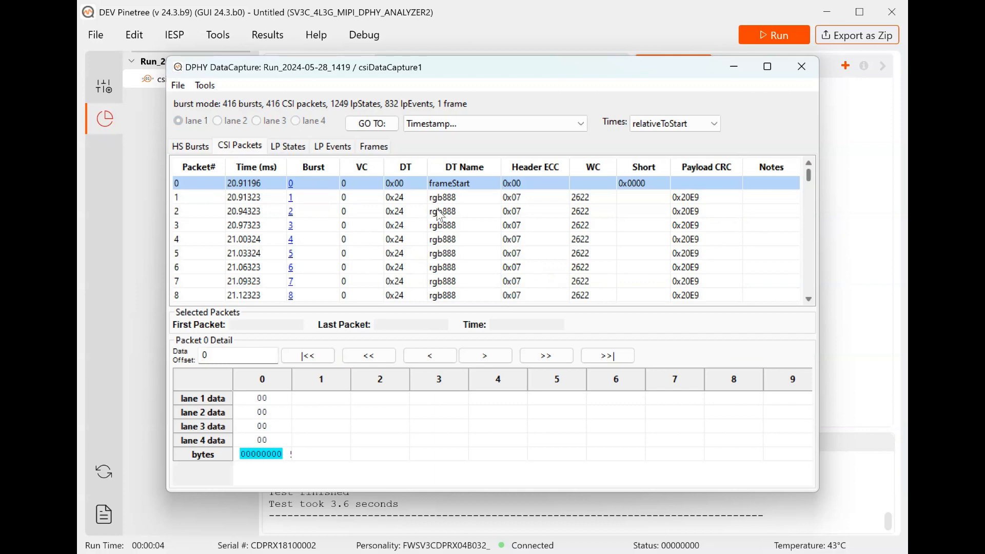
- Examine the capture's LP states, LP events and received image frame, and close the result viewer
{"action": "left_click", "coordinate": [290, 148]}
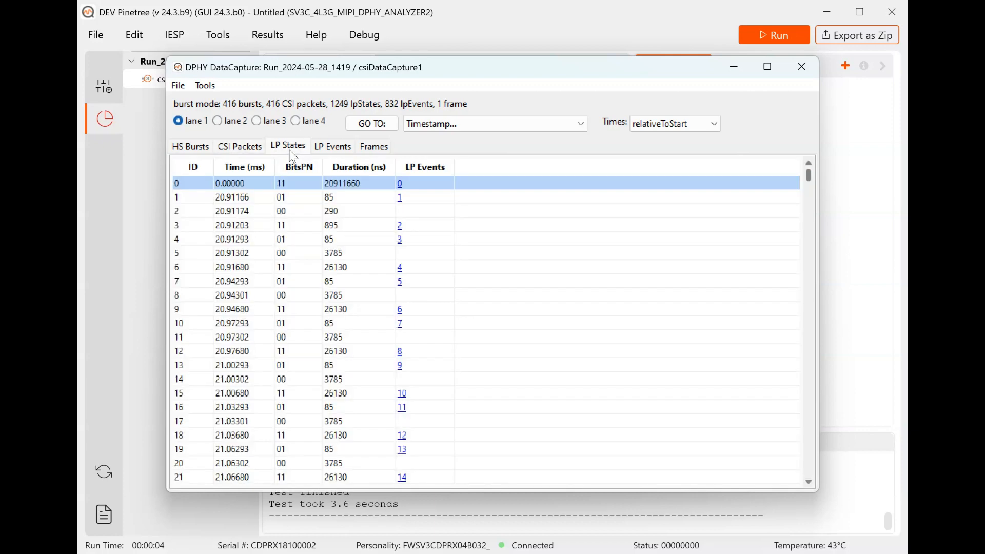
{"action": "left_click", "coordinate": [325, 151]}
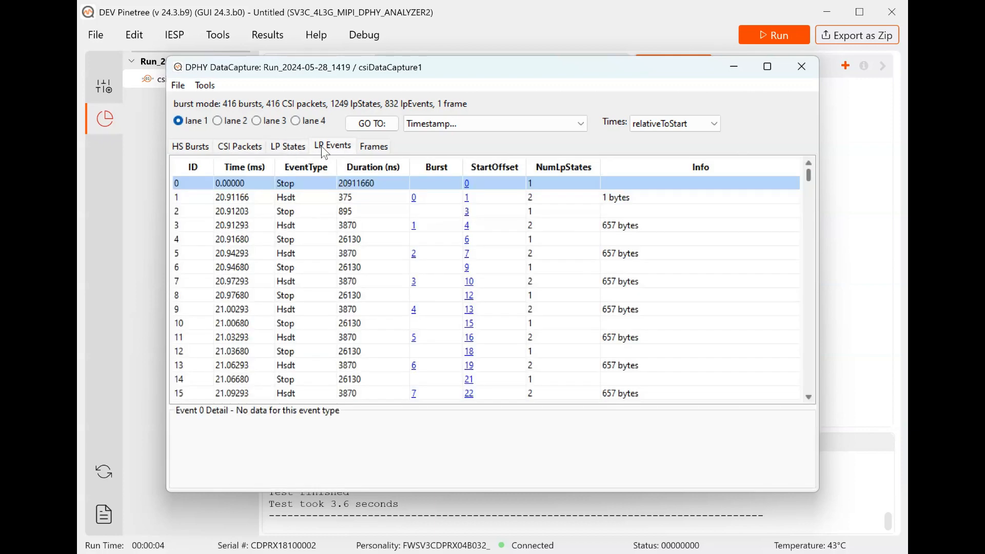
{"action": "left_click", "coordinate": [290, 148]}
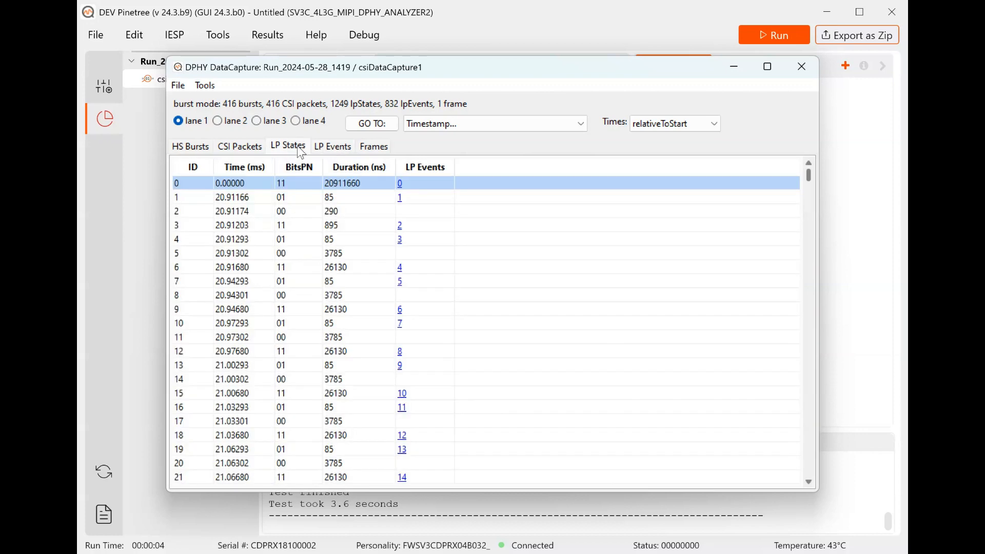
{"action": "scroll", "coordinate": [343, 284], "scroll_direction": "down", "scroll_amount": 4}
{"action": "scroll", "coordinate": [343, 284], "scroll_direction": "up", "scroll_amount": 4}
{"action": "left_click", "coordinate": [370, 147]}
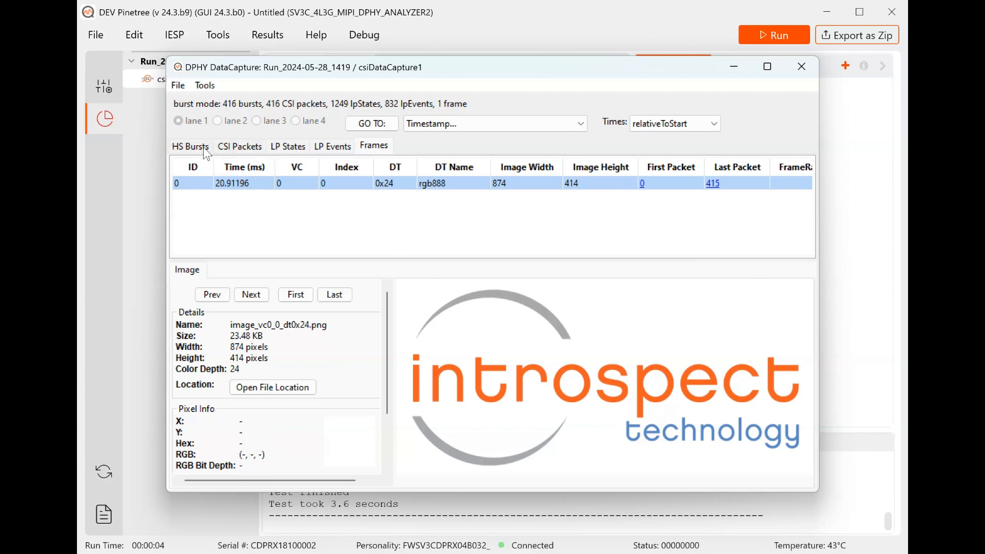
{"action": "left_click", "coordinate": [802, 68]}
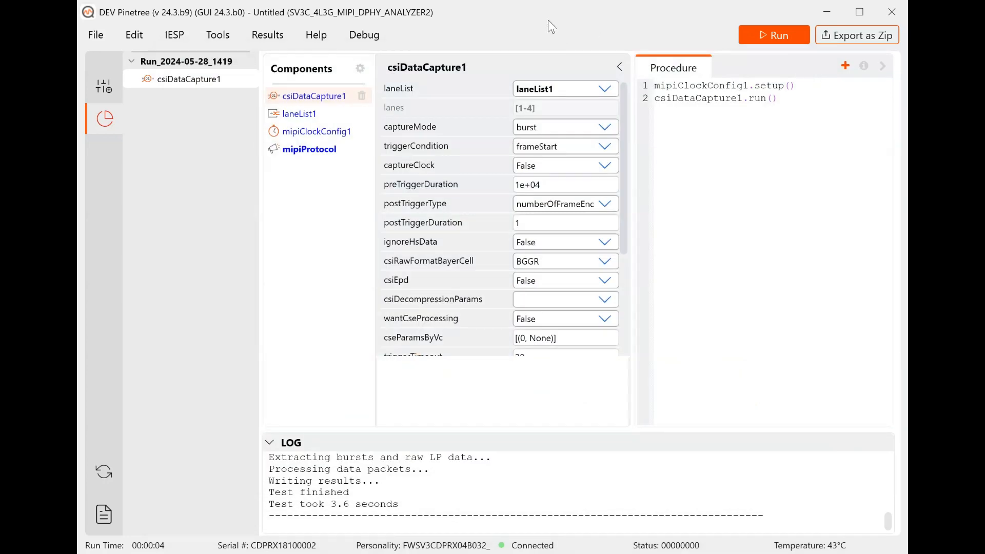
- Switch to the generator's maximized Pinetree window and set its mipiProtocol protocol to DSI
{"action": "left_click_drag", "start_coordinate": [548, 20], "coordinate": [575, 143]}
{"action": "left_click", "coordinate": [561, 84]}
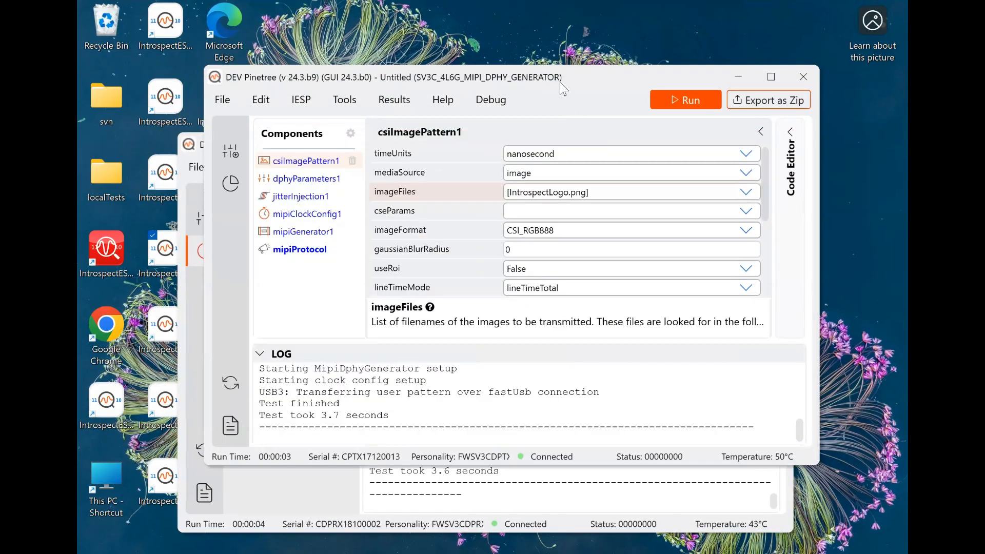
{"action": "left_click", "coordinate": [770, 77]}
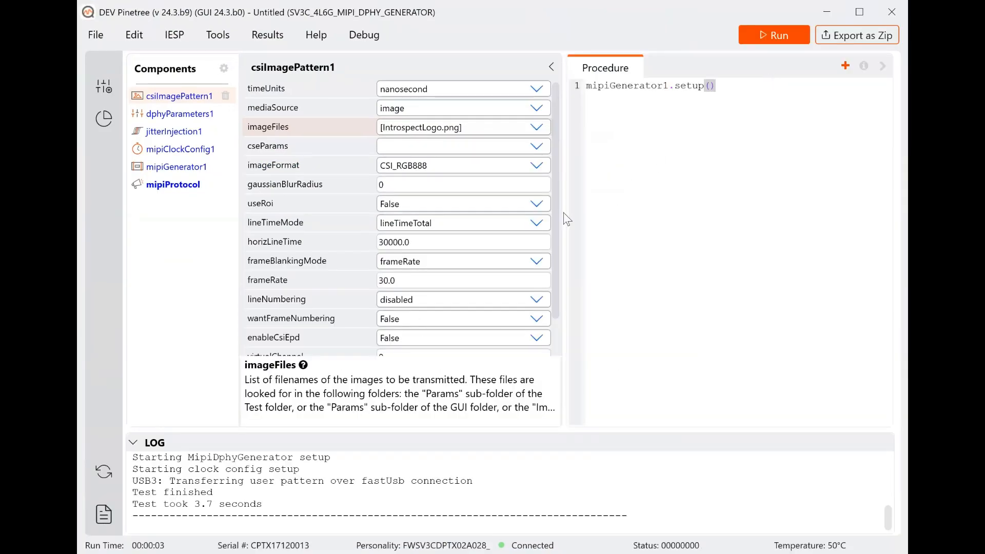
{"action": "left_click", "coordinate": [175, 185]}
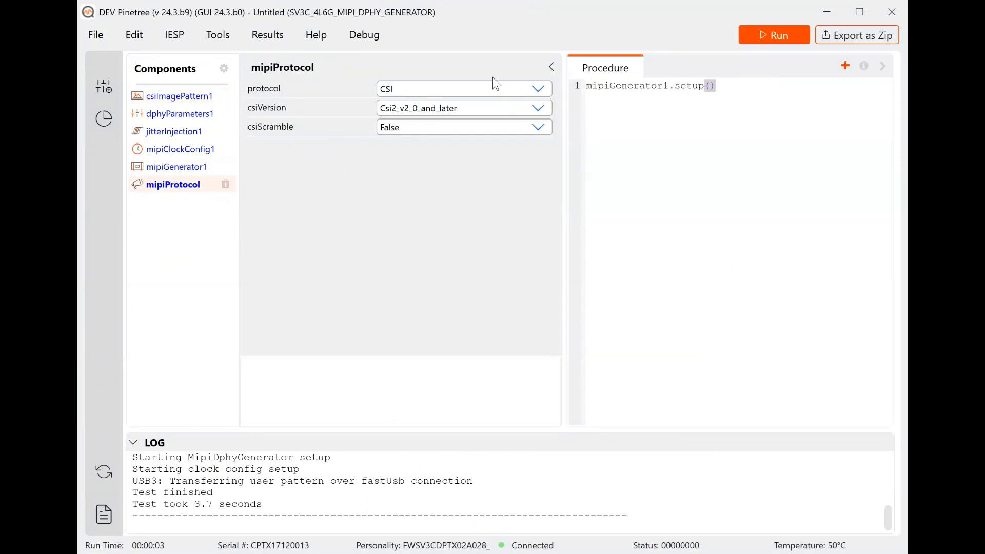
{"action": "left_click", "coordinate": [538, 89]}
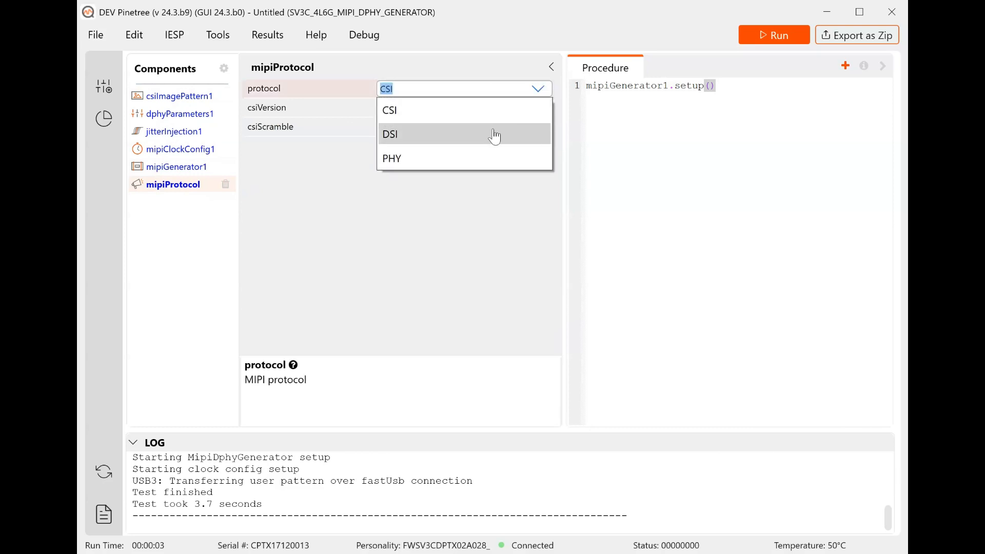
{"action": "left_click", "coordinate": [492, 136]}
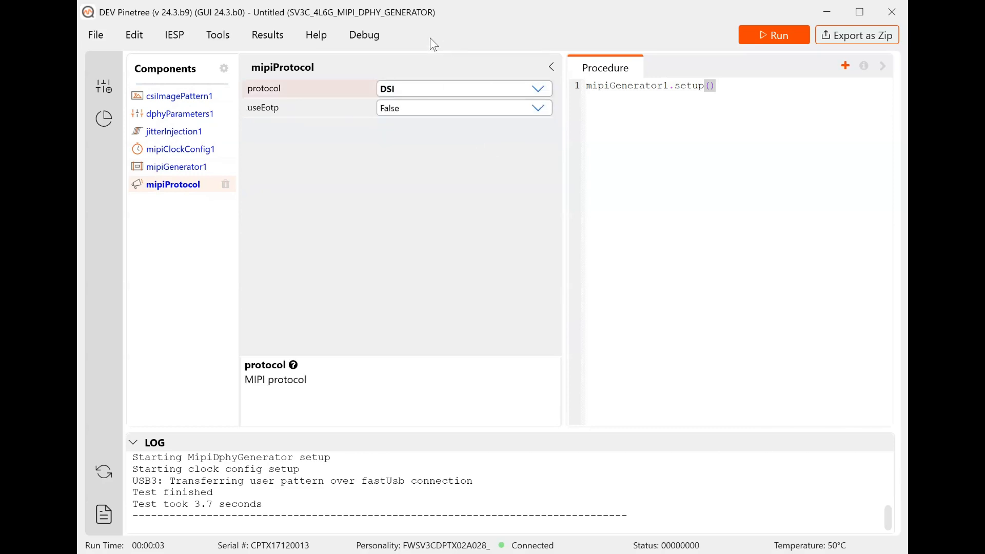
- Add a DsiVideoImagePattern component to the generator test and include sv7.png in its imageFiles alongside IntrospectLogo.png
{"action": "left_click", "coordinate": [109, 97]}
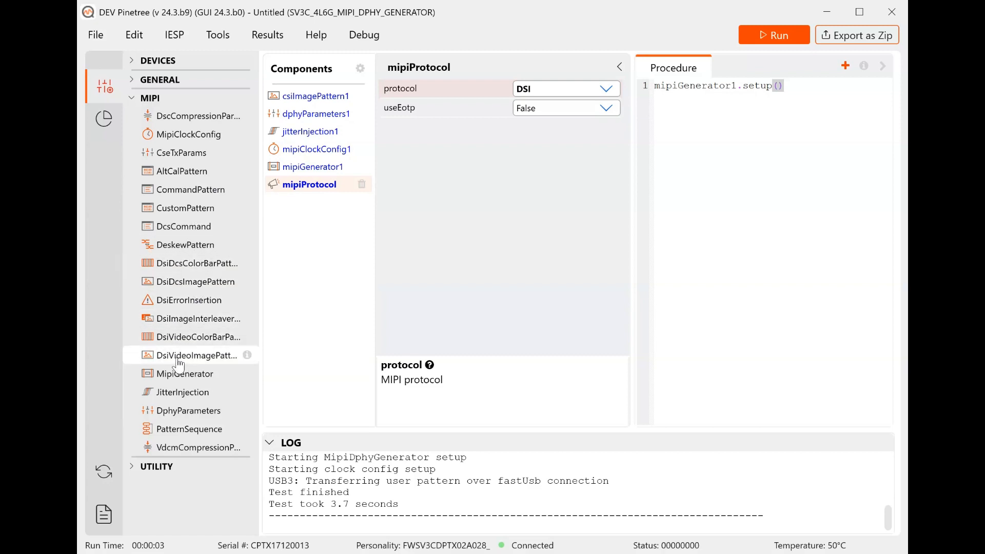
{"action": "left_click_drag", "start_coordinate": [178, 365], "coordinate": [281, 229]}
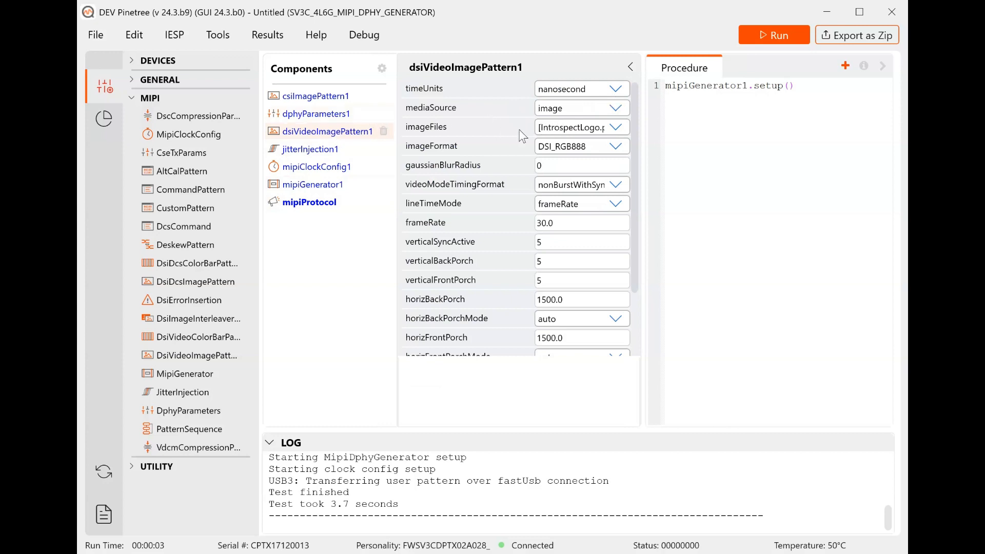
{"action": "left_click", "coordinate": [588, 128]}
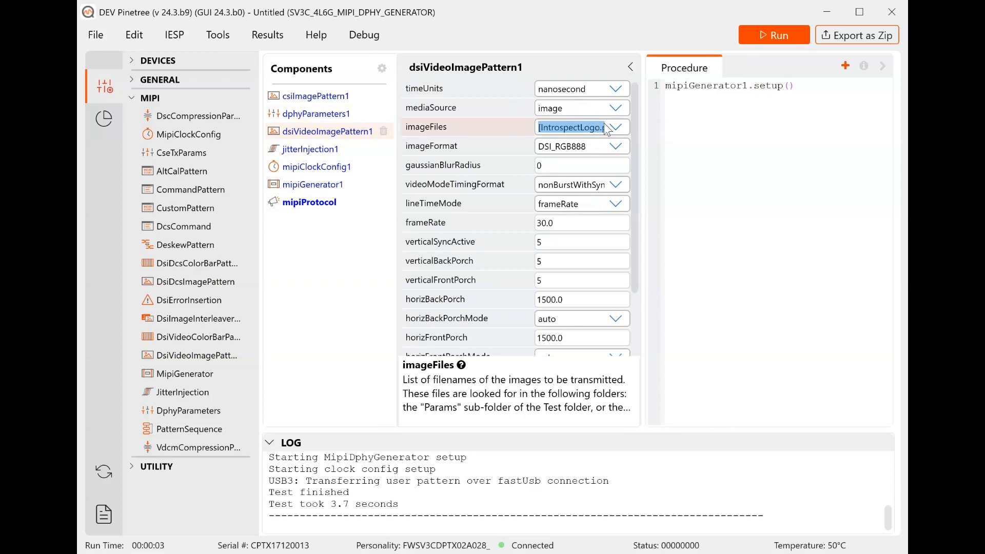
{"action": "left_click", "coordinate": [621, 125]}
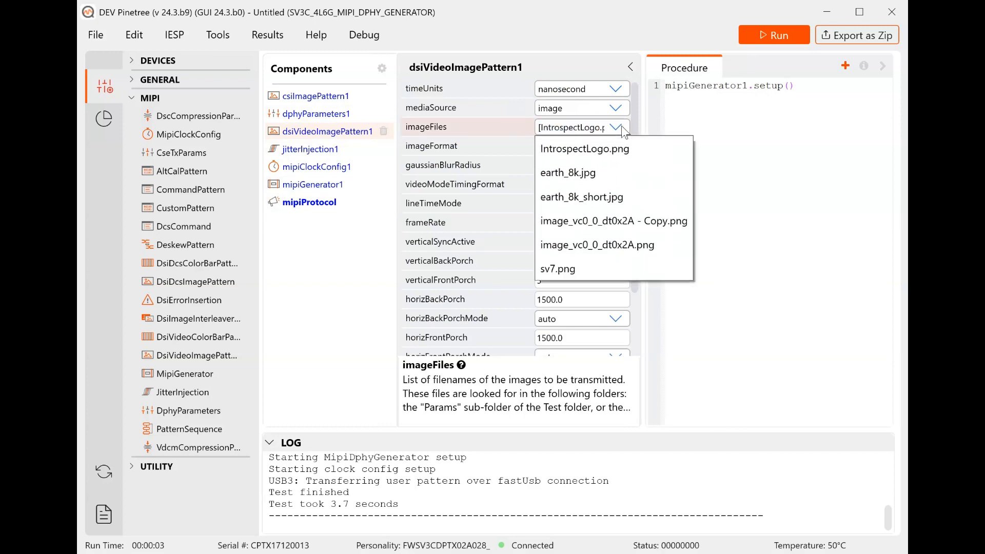
{"action": "left_click", "coordinate": [621, 125]}
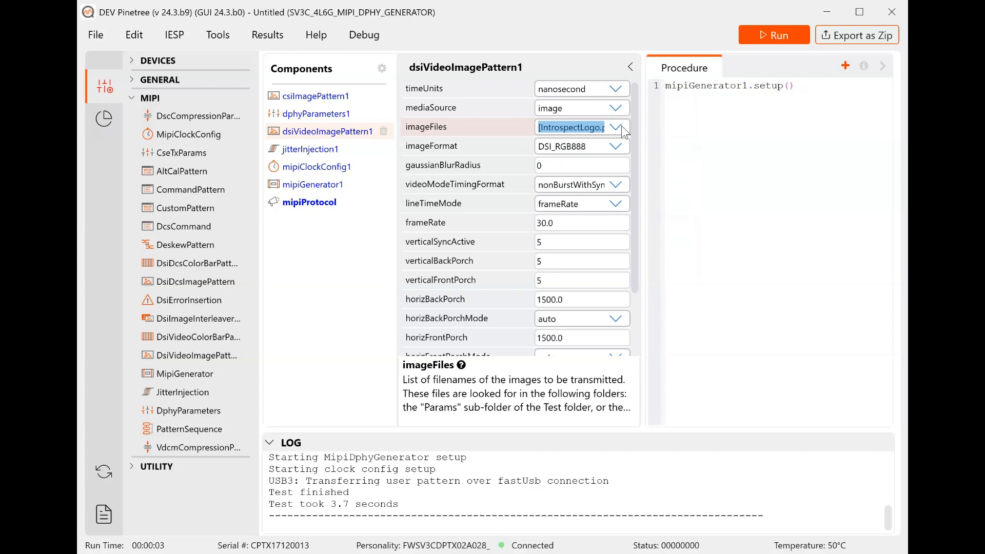
{"action": "left_click", "coordinate": [622, 127]}
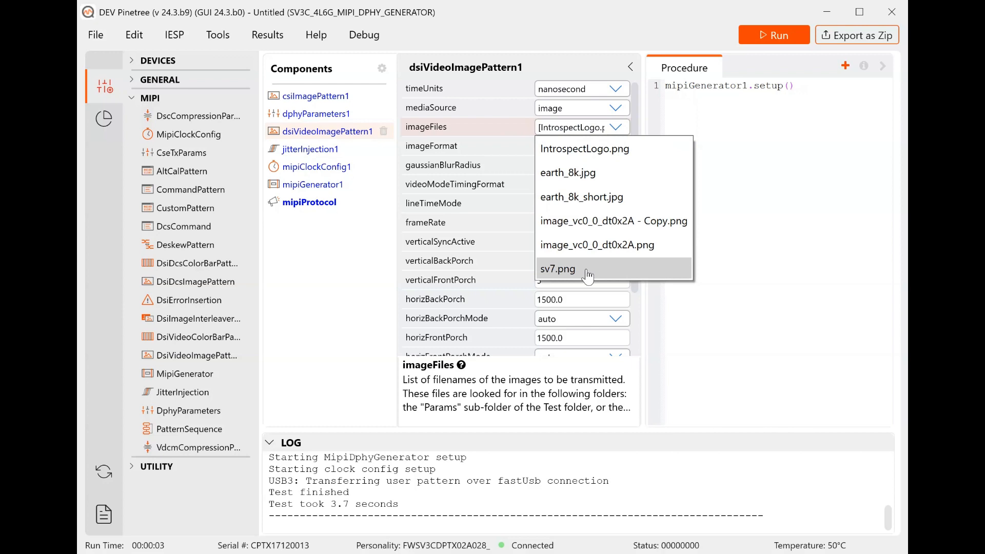
{"action": "left_click", "coordinate": [587, 275]}
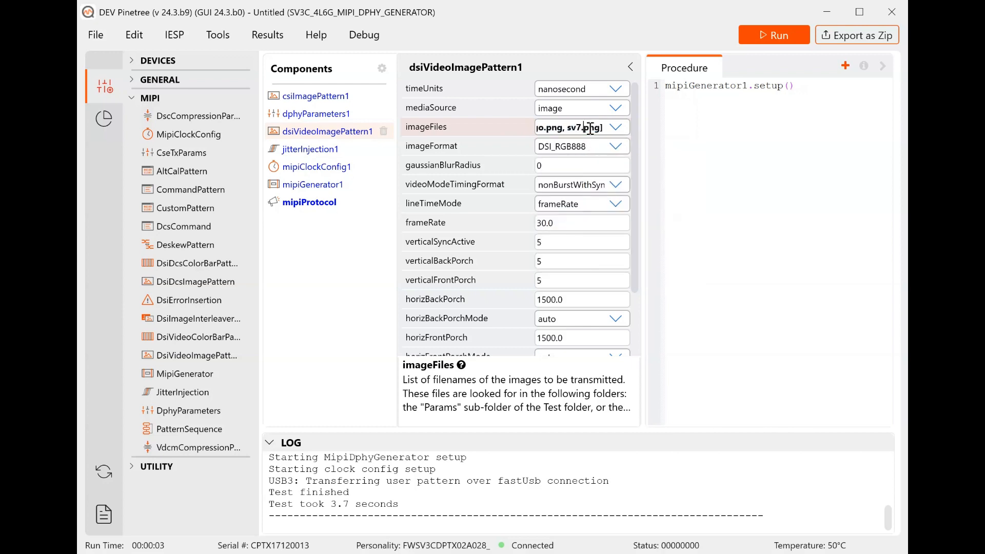
{"action": "left_click", "coordinate": [656, 130]}
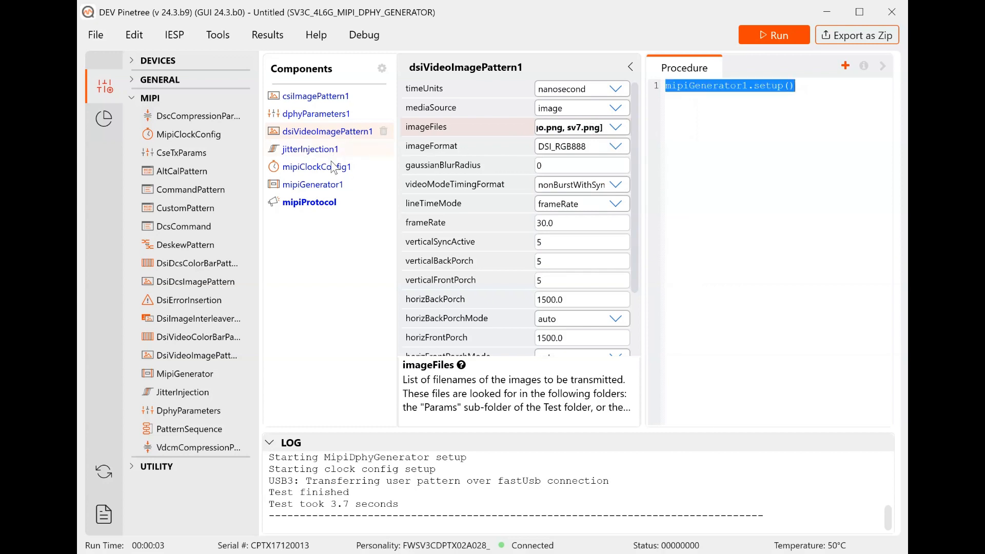
- Assign dsiVideoImagePattern1 as the pattern of mipiGenerator1
{"action": "left_click", "coordinate": [332, 188]}
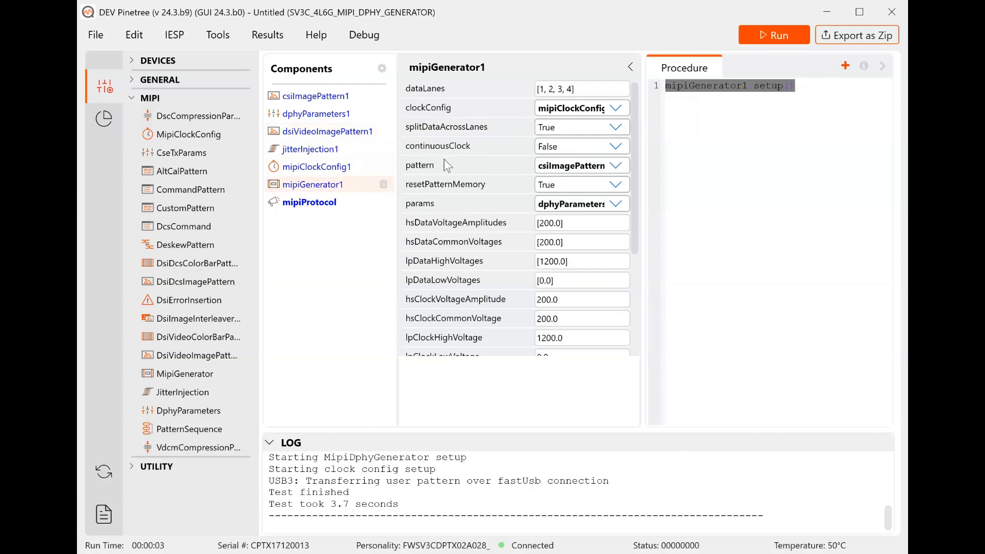
{"action": "left_click", "coordinate": [616, 169]}
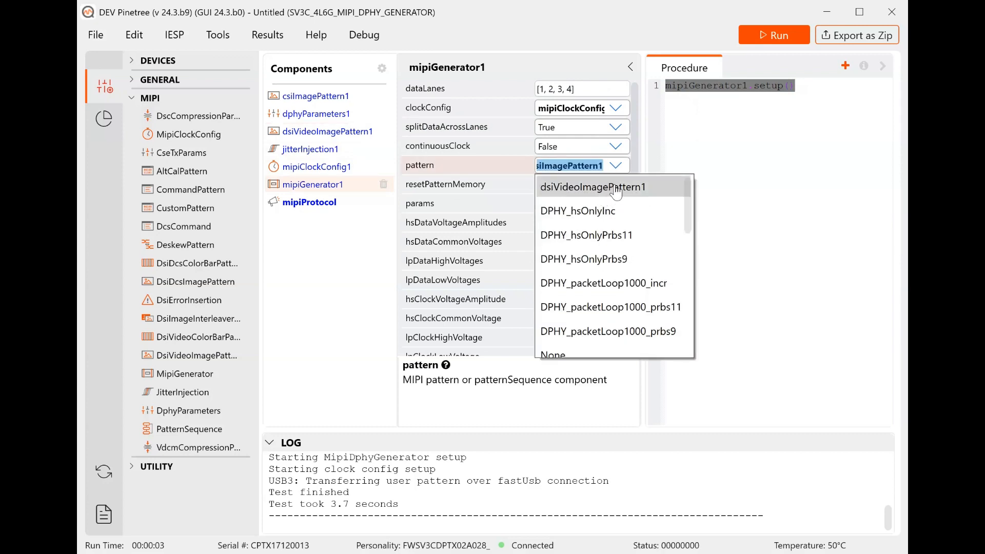
{"action": "left_click", "coordinate": [612, 189]}
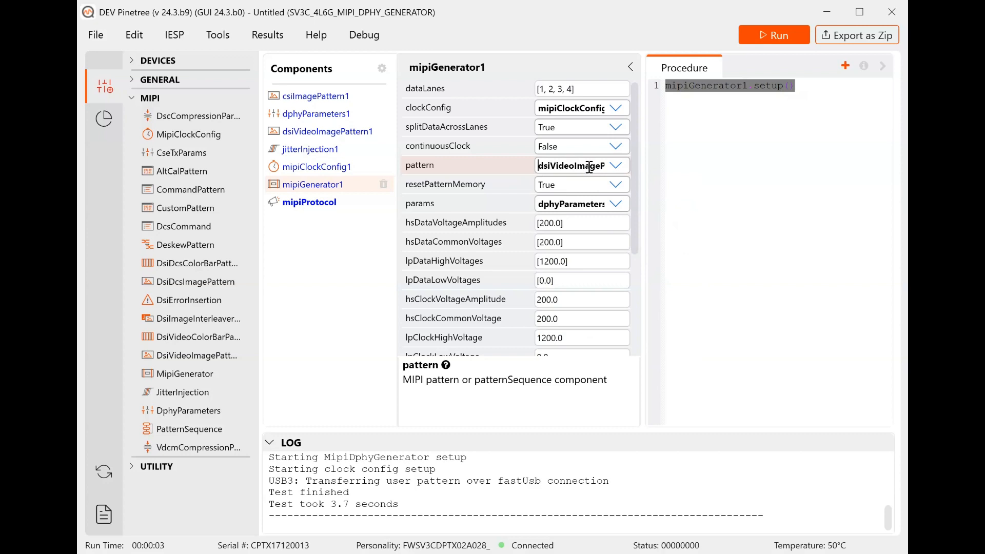
- Check the imageFiles of dsiVideoImagePattern1 and the pattern assigned to mipiGenerator1
{"action": "left_click", "coordinate": [338, 133]}
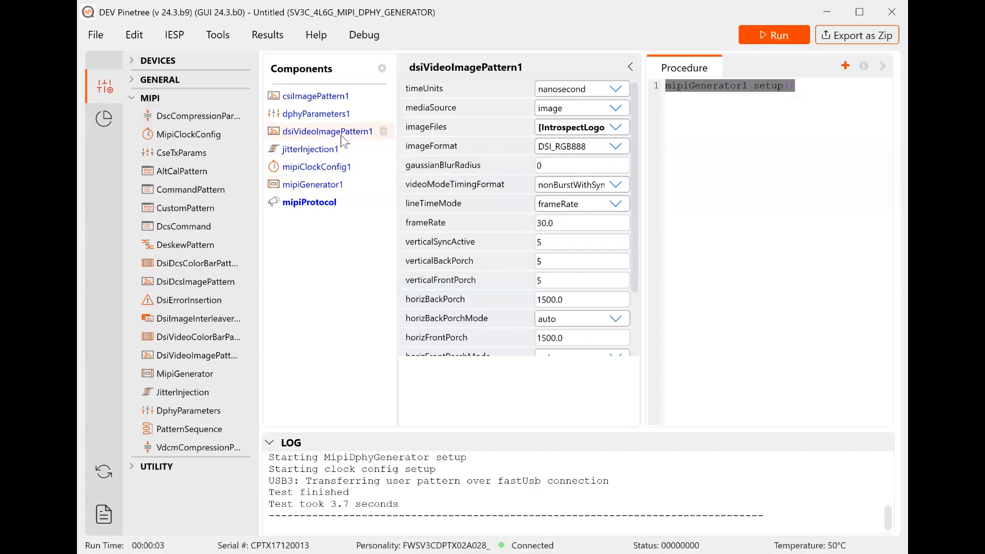
{"action": "left_click", "coordinate": [593, 126]}
{"action": "left_click", "coordinate": [591, 121]}
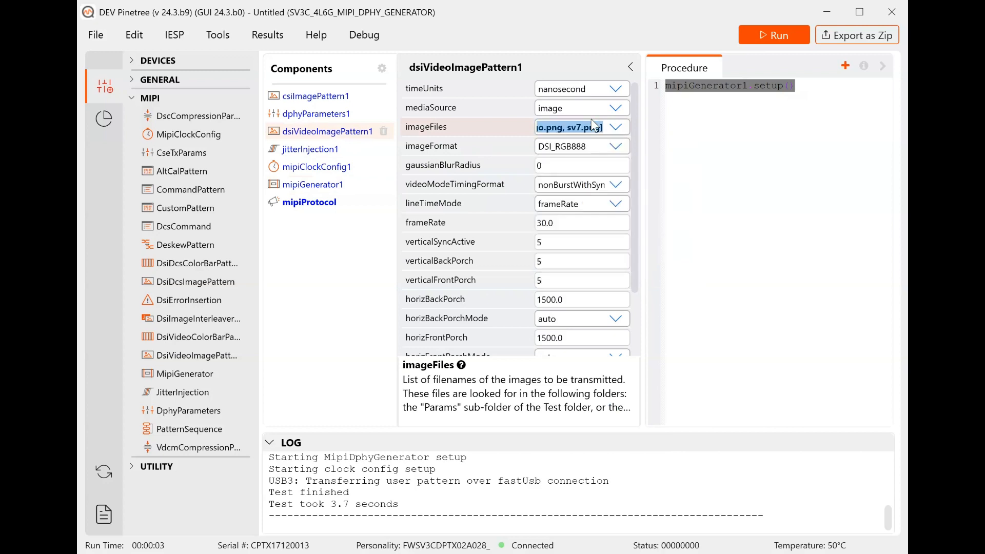
{"action": "left_click", "coordinate": [667, 123]}
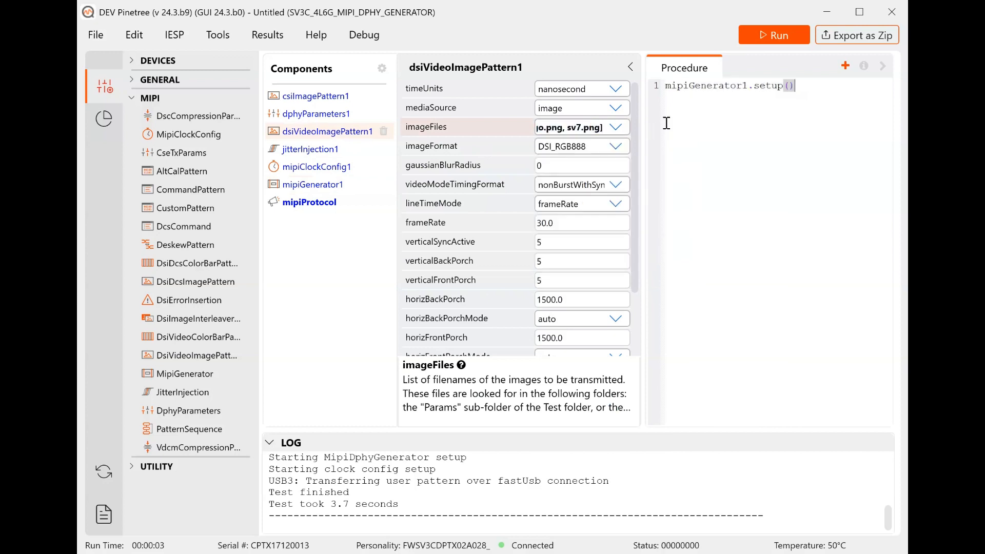
{"action": "left_click", "coordinate": [320, 185]}
{"action": "left_click", "coordinate": [570, 171]}
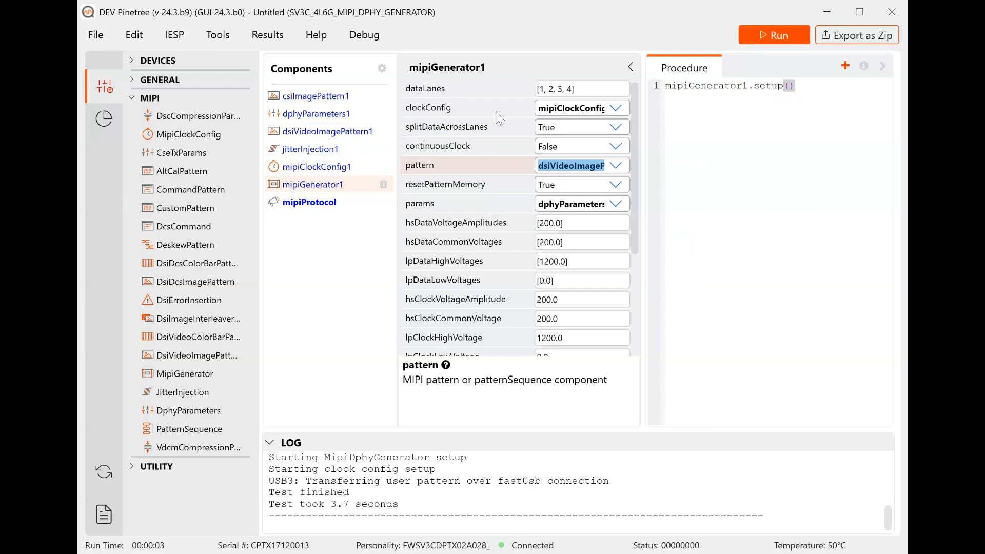
- Set the generator's mipiClockConfig1 dataRate to 2500 Mbps and run the test
{"action": "left_click", "coordinate": [330, 169]}
{"action": "left_click", "coordinate": [592, 89]}
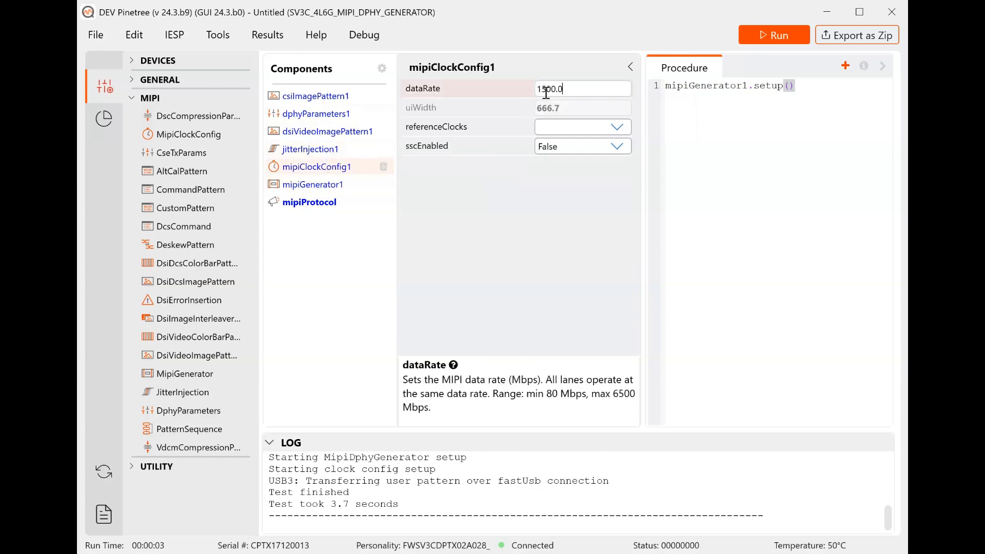
{"action": "key", "text": "ctrl+a"}
{"action": "type", "text": "2500"}
{"action": "key", "text": "Return"}
{"action": "left_click", "coordinate": [765, 36]}
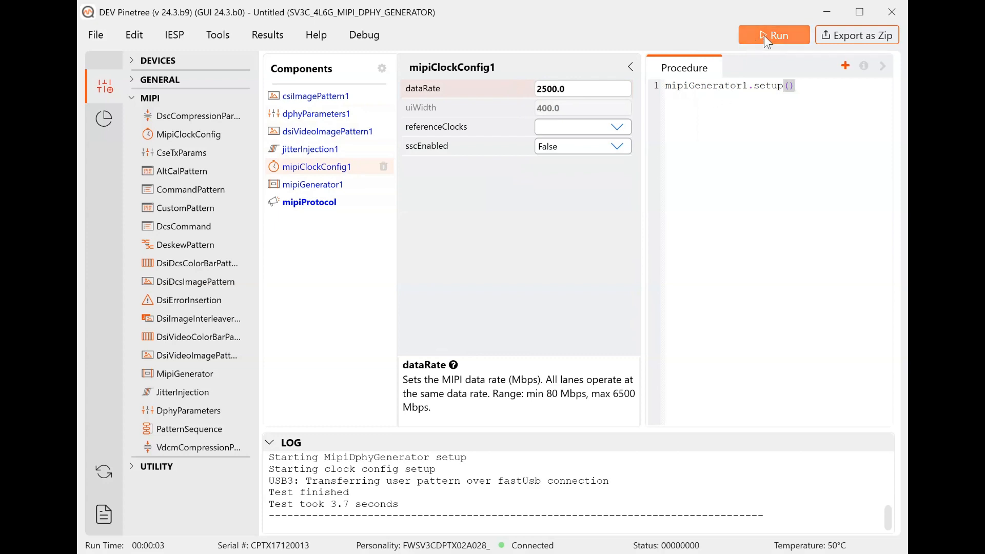
- Switch to the analyzer's maximized Pinetree window and set its mipiProtocol protocol to DSI
{"action": "double_click", "coordinate": [681, 11]}
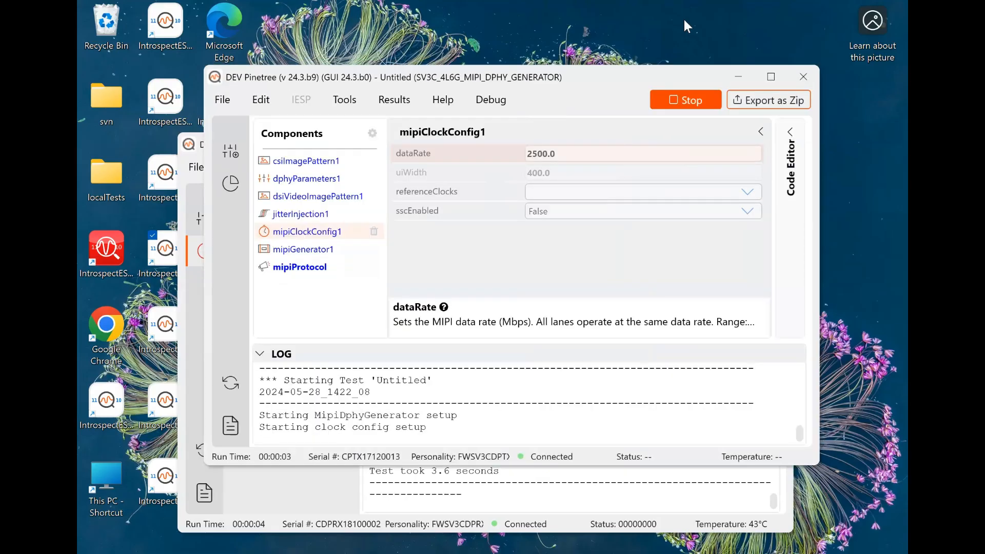
{"action": "left_click", "coordinate": [772, 71]}
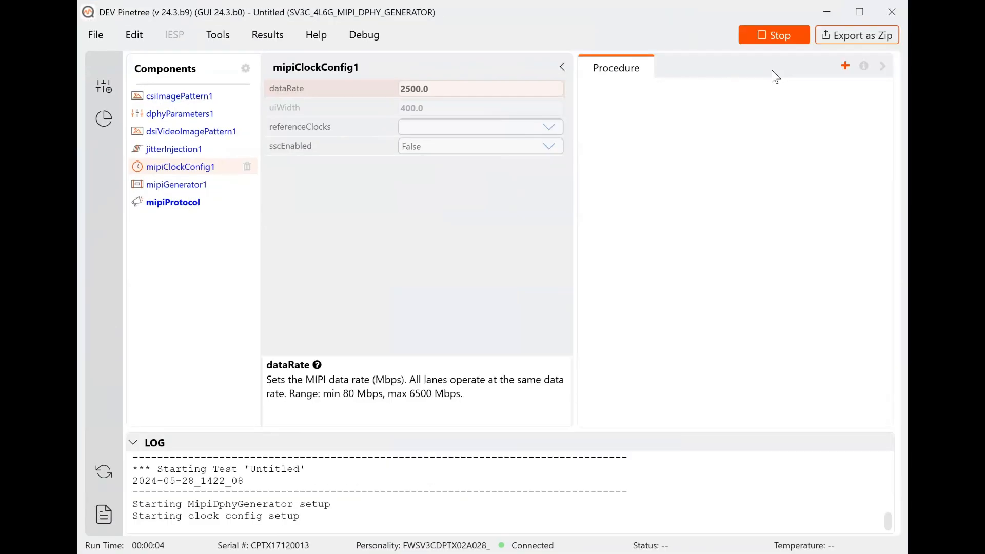
{"action": "double_click", "coordinate": [598, 15]}
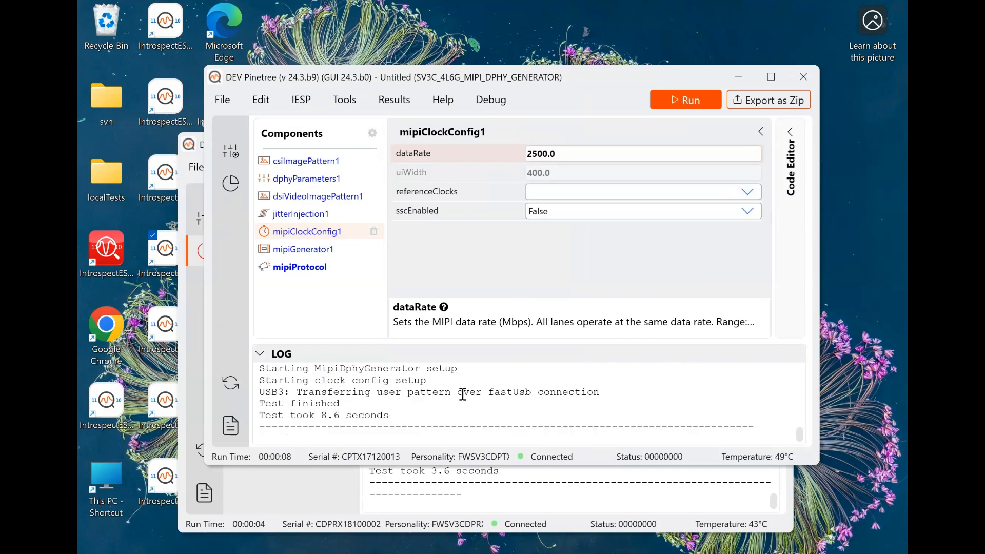
{"action": "left_click", "coordinate": [509, 477]}
{"action": "left_click", "coordinate": [738, 143]}
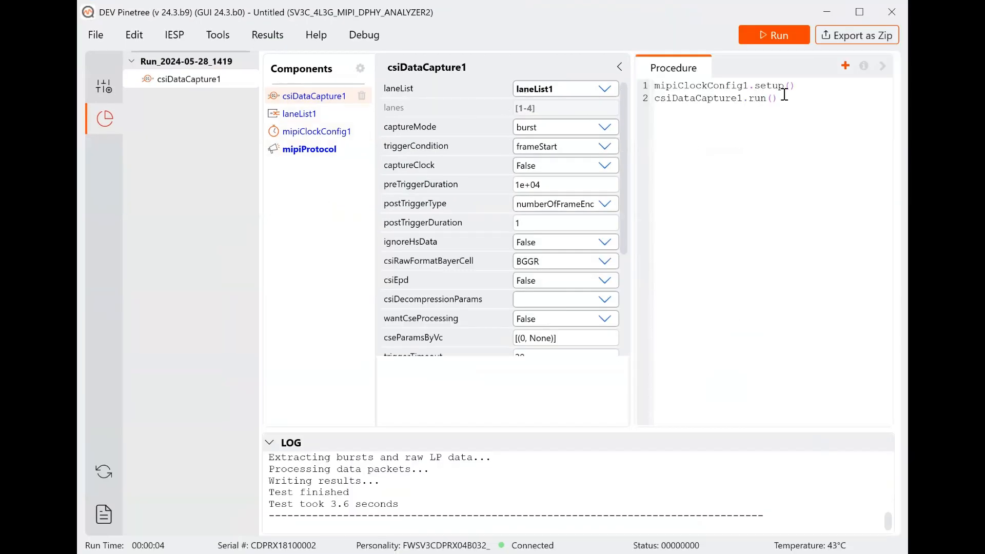
{"action": "left_click", "coordinate": [97, 91]}
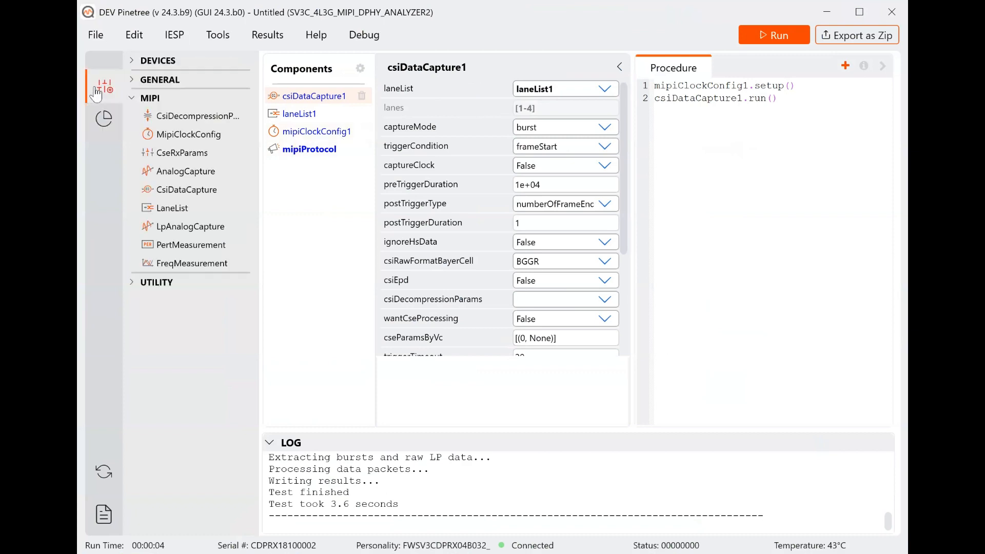
{"action": "left_click", "coordinate": [304, 151]}
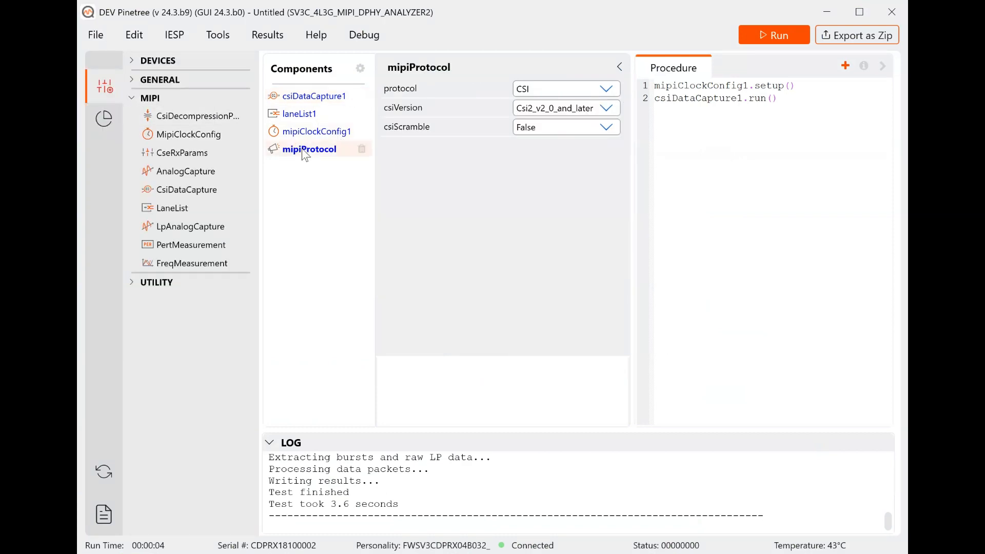
{"action": "left_click", "coordinate": [606, 89]}
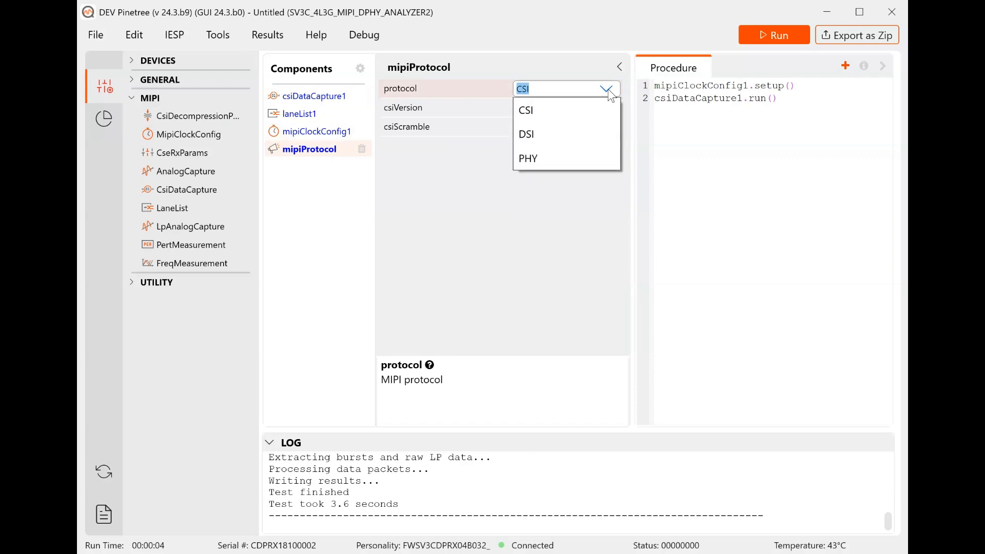
{"action": "left_click", "coordinate": [583, 134]}
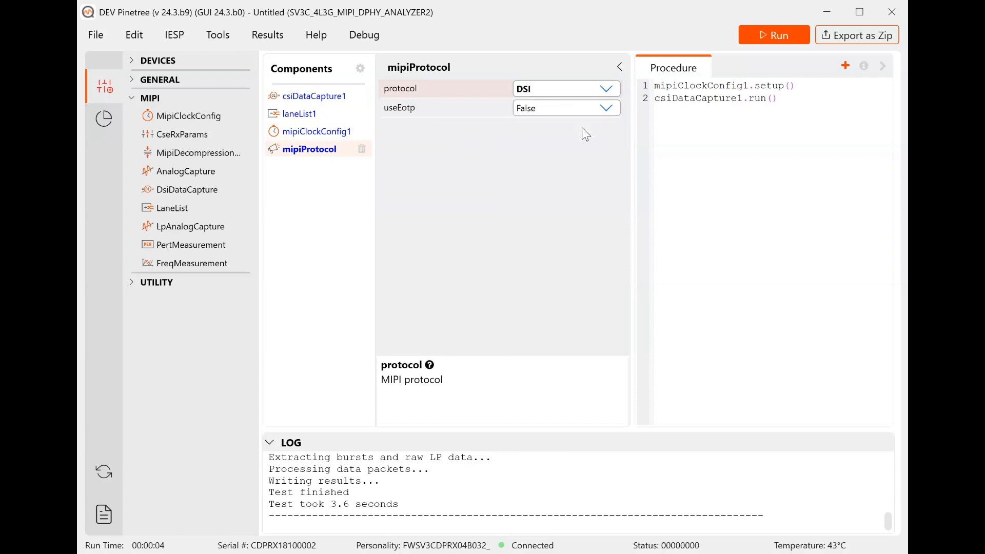
- Set the analyzer's mipiClockConfig1 dataRate to 2500 Mbps
{"action": "left_click", "coordinate": [316, 133]}
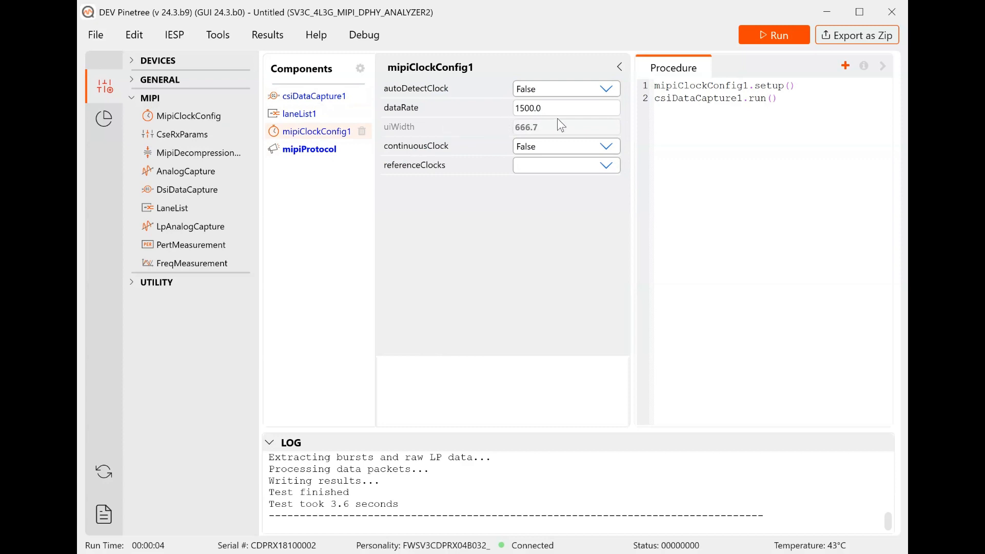
{"action": "left_click", "coordinate": [462, 108]}
{"action": "type", "text": "2500"}
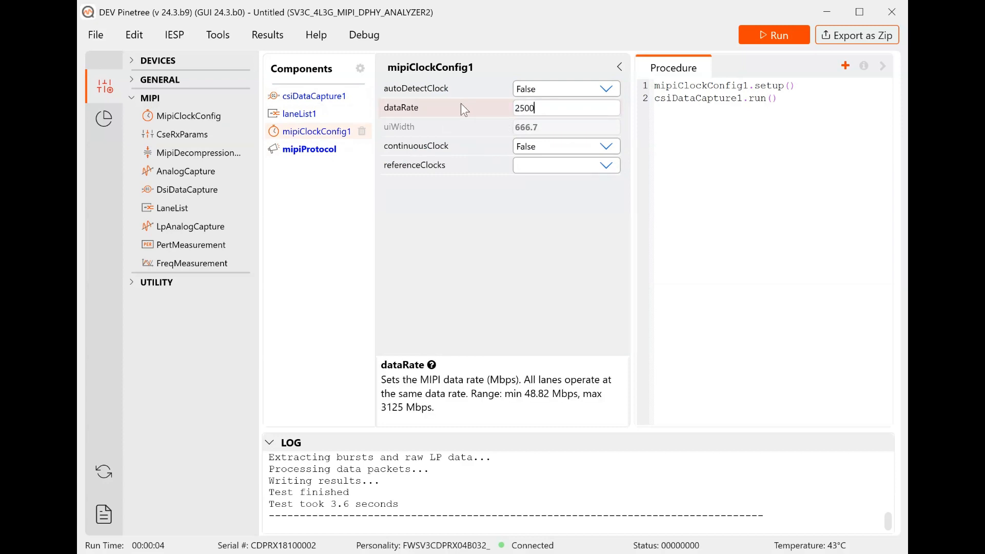
{"action": "key", "text": "Return"}
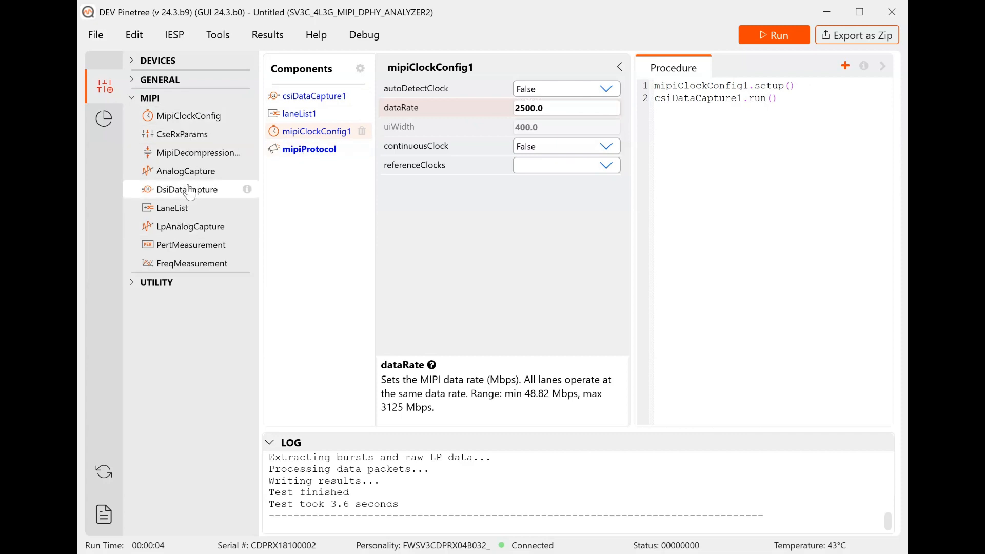
- Add a DsiDataCapture component to the analyzer and remove the csiDataCapture1.run() line from the procedure
{"action": "left_click_drag", "start_coordinate": [189, 191], "coordinate": [287, 178]}
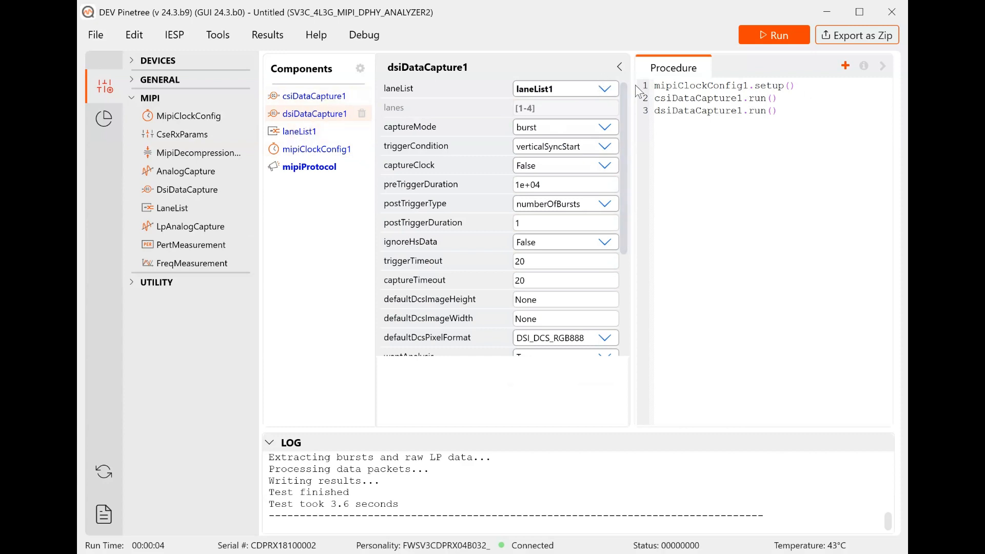
{"action": "left_click", "coordinate": [778, 99]}
{"action": "left_click_drag", "start_coordinate": [777, 99], "coordinate": [636, 114]}
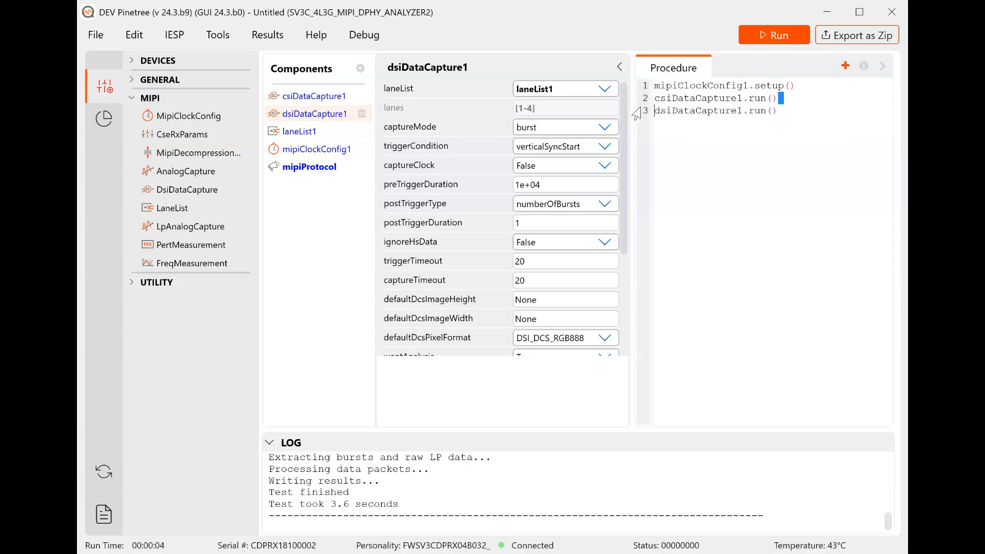
{"action": "double_click", "coordinate": [721, 99]}
{"action": "key", "text": "Delete"}
{"action": "key", "text": "Delete"}
{"action": "key", "text": "Delete"}
{"action": "key", "text": "Delete"}
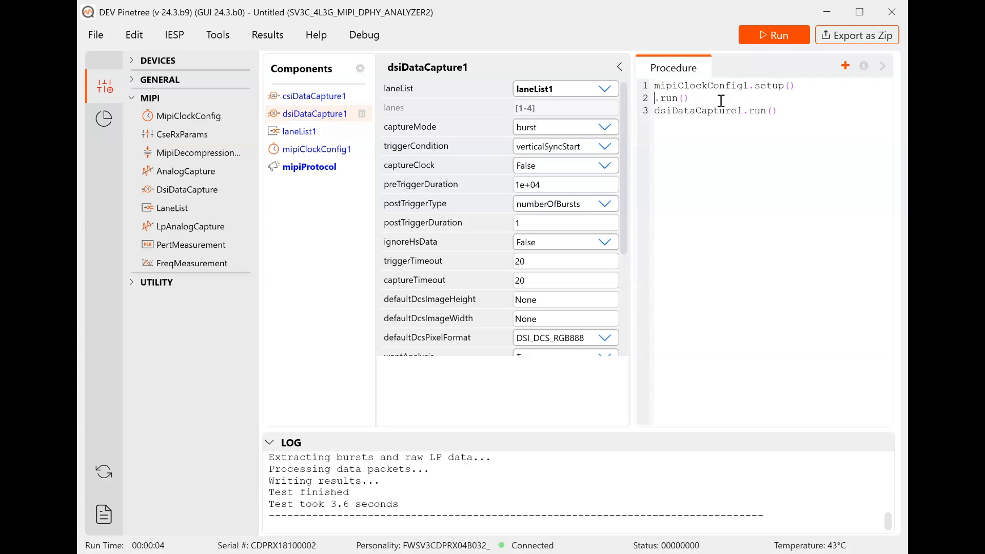
{"action": "key", "text": "Delete"}
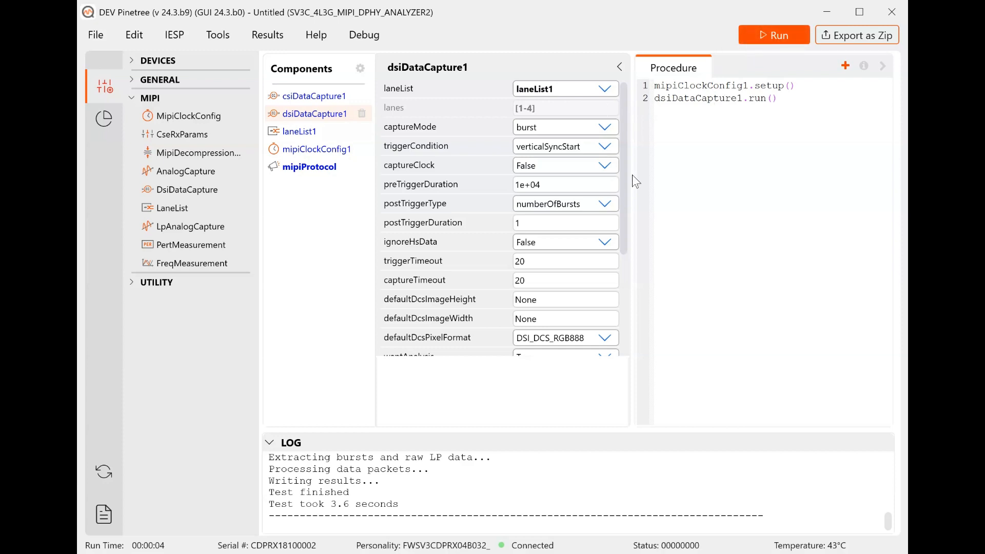
{"action": "key", "text": "End"}
- Set dsiDataCapture1's postTriggerType to numberOfVerticalSyncStarts and postTriggerDuration to 2, and run the test
{"action": "left_click", "coordinate": [605, 205]}
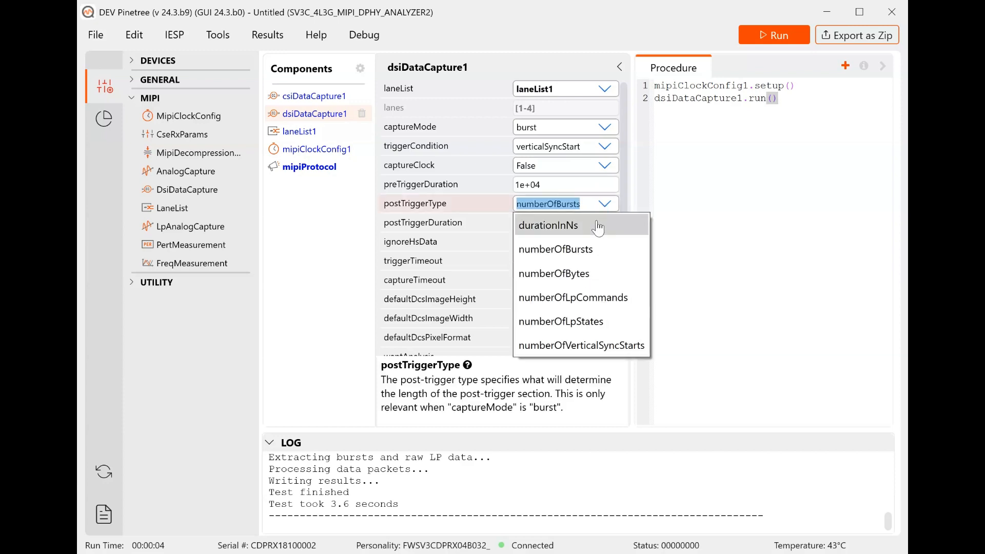
{"action": "left_click", "coordinate": [588, 343]}
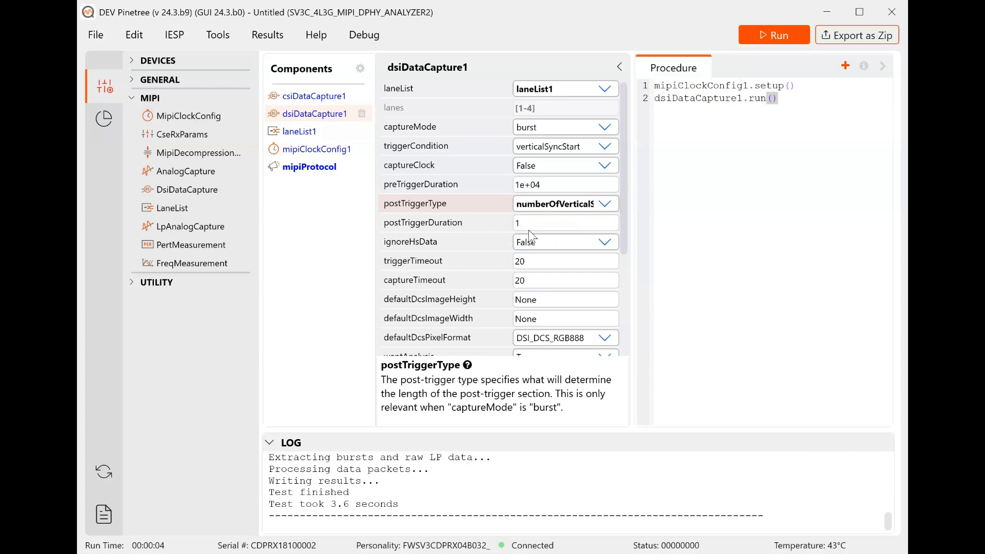
{"action": "left_click", "coordinate": [542, 222]}
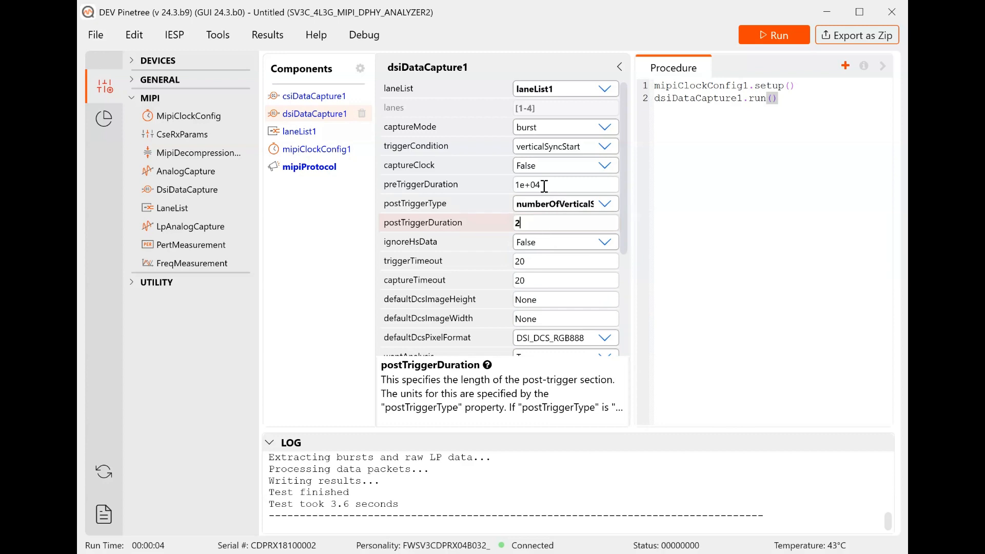
{"action": "left_click", "coordinate": [763, 40]}
- Open the dsiDataCapture1 result of Run_2024-05-28_1423 and browse its DSI packets
{"action": "left_click", "coordinate": [104, 118]}
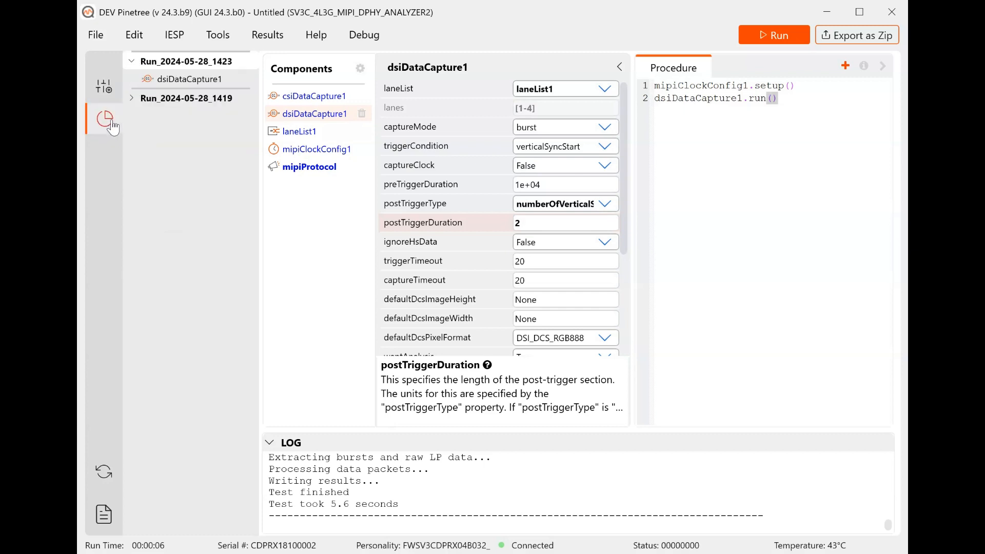
{"action": "double_click", "coordinate": [211, 81]}
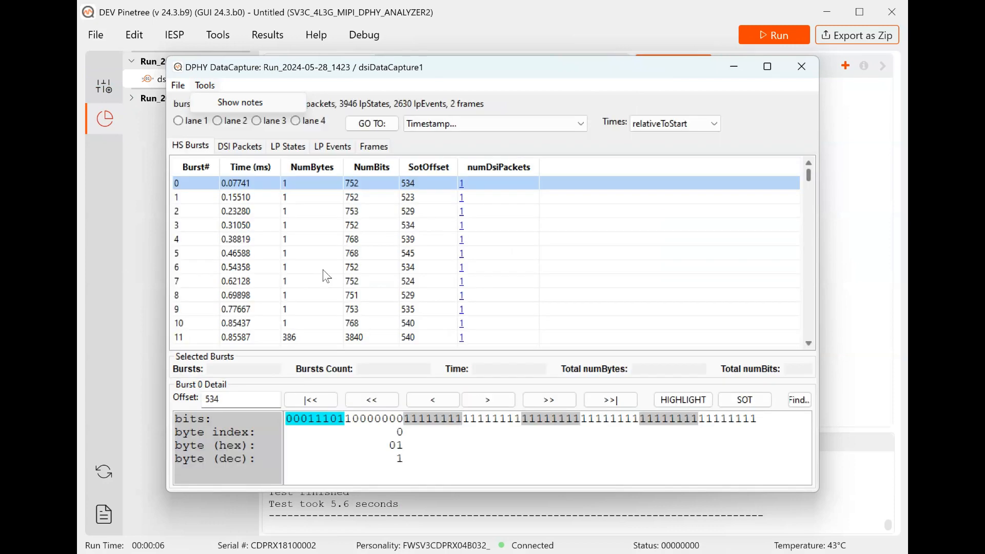
{"action": "left_click", "coordinate": [289, 71]}
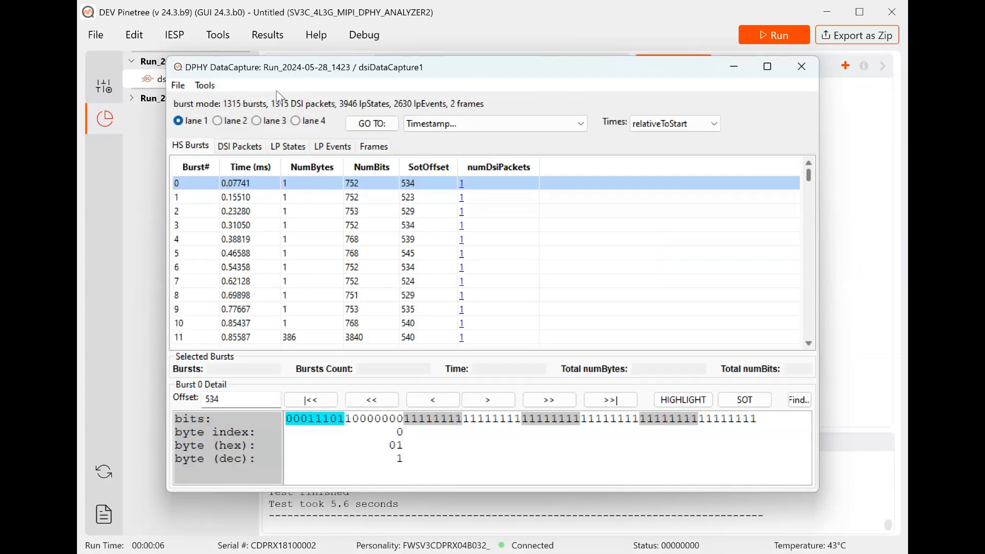
{"action": "left_click", "coordinate": [239, 146]}
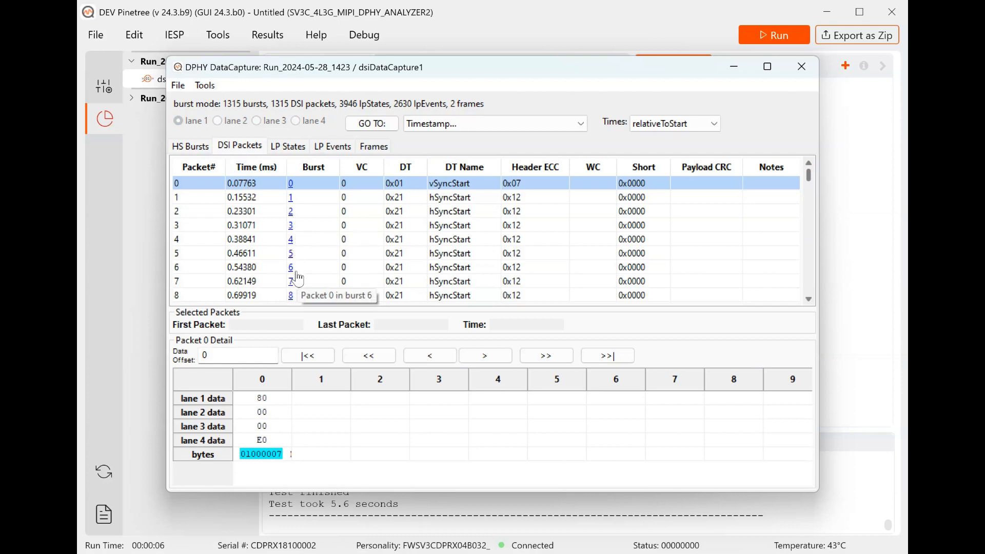
{"action": "scroll", "coordinate": [284, 277], "scroll_direction": "down", "scroll_amount": 7}
{"action": "scroll", "coordinate": [284, 277], "scroll_direction": "up", "scroll_amount": 7}
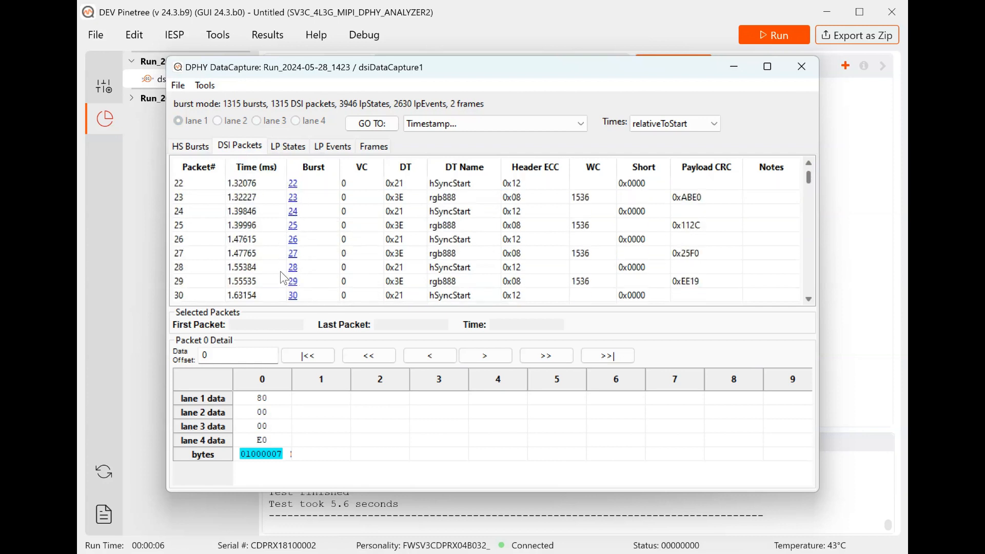
- Review the captured LP states and the images of both captured frames
{"action": "left_click", "coordinate": [282, 147]}
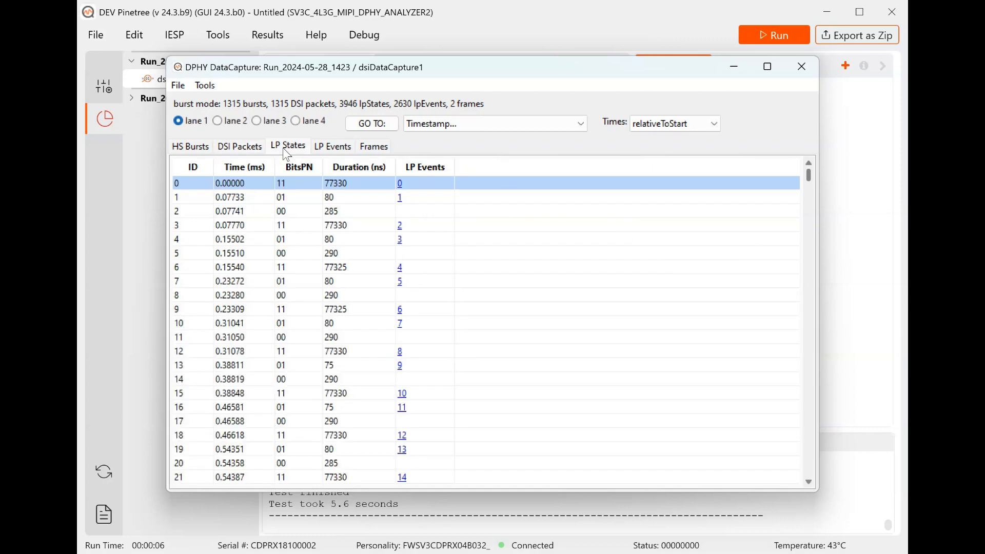
{"action": "left_click", "coordinate": [370, 146]}
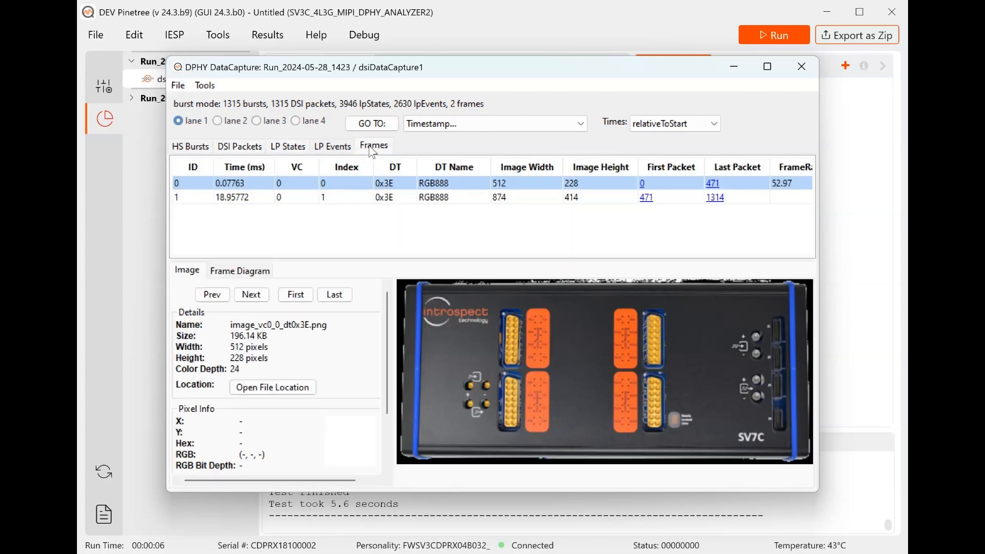
{"action": "left_click", "coordinate": [359, 198]}
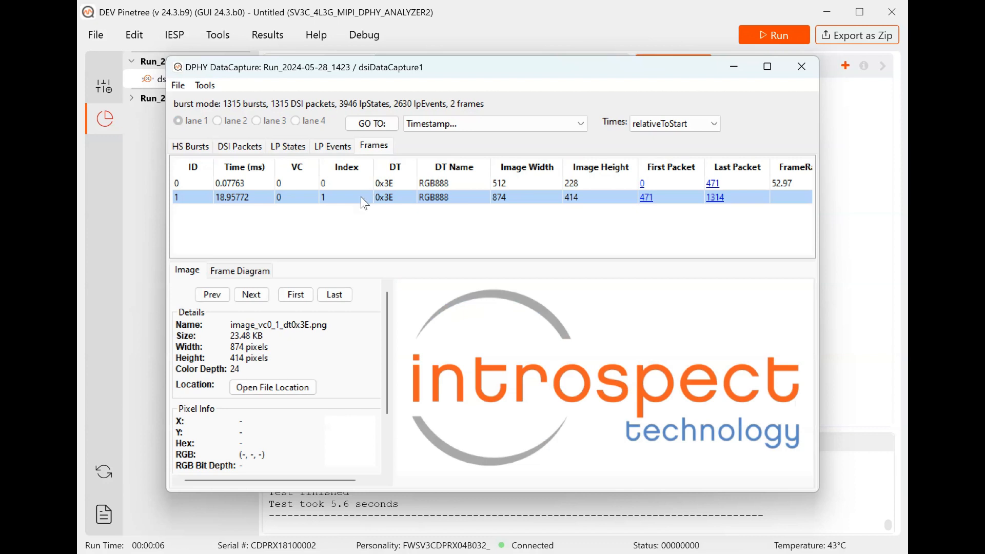
{"action": "left_click", "coordinate": [360, 185]}
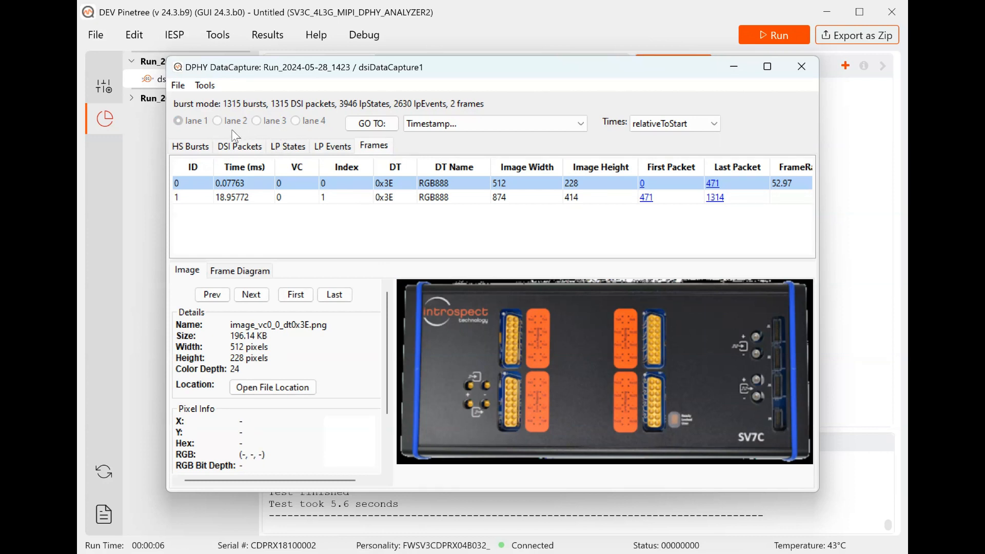
- Inspect the HS bursts of lanes 3 and 4, recheck the DSI packets, and close the capture viewer
{"action": "left_click", "coordinate": [199, 143]}
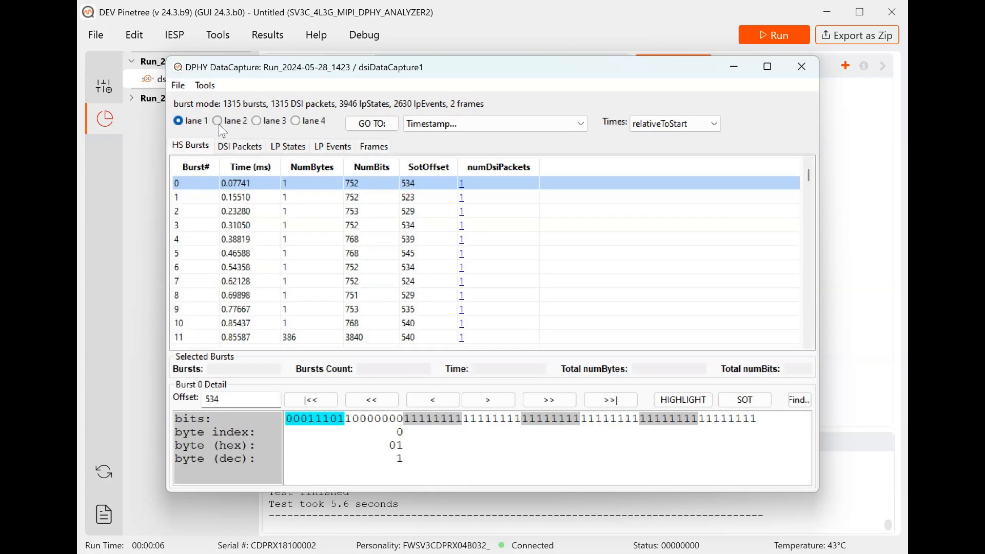
{"action": "left_click", "coordinate": [257, 121]}
{"action": "left_click", "coordinate": [313, 125]}
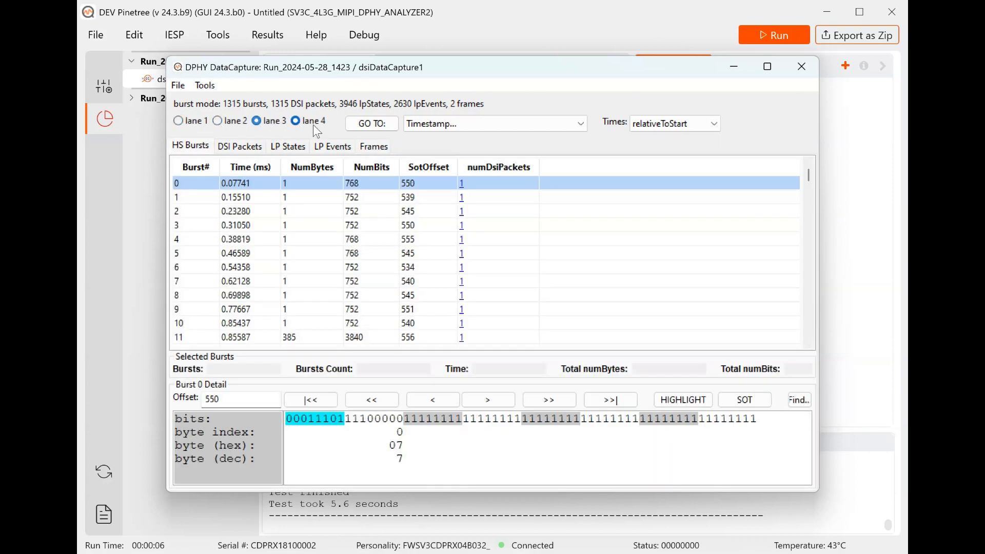
{"action": "left_click", "coordinate": [236, 146]}
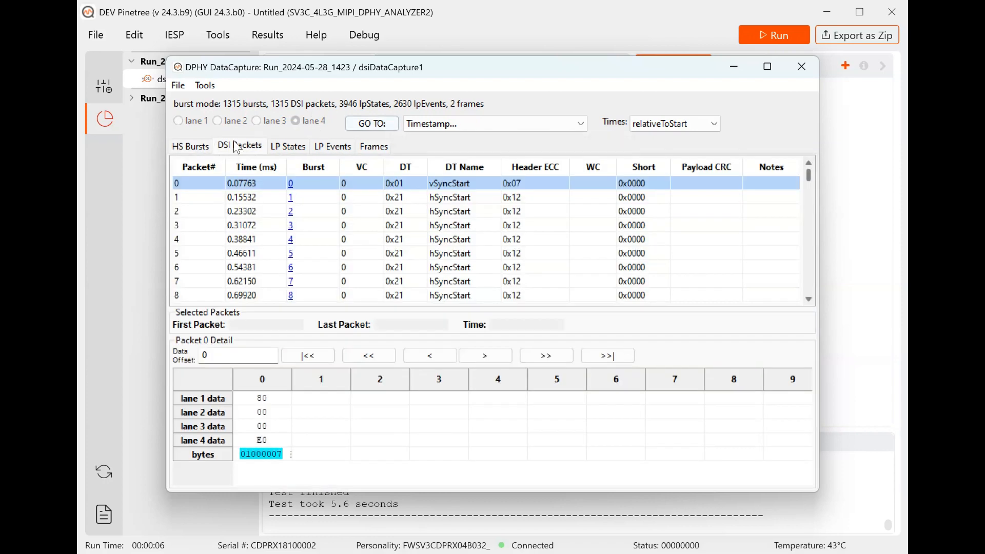
{"action": "left_click", "coordinate": [207, 147]}
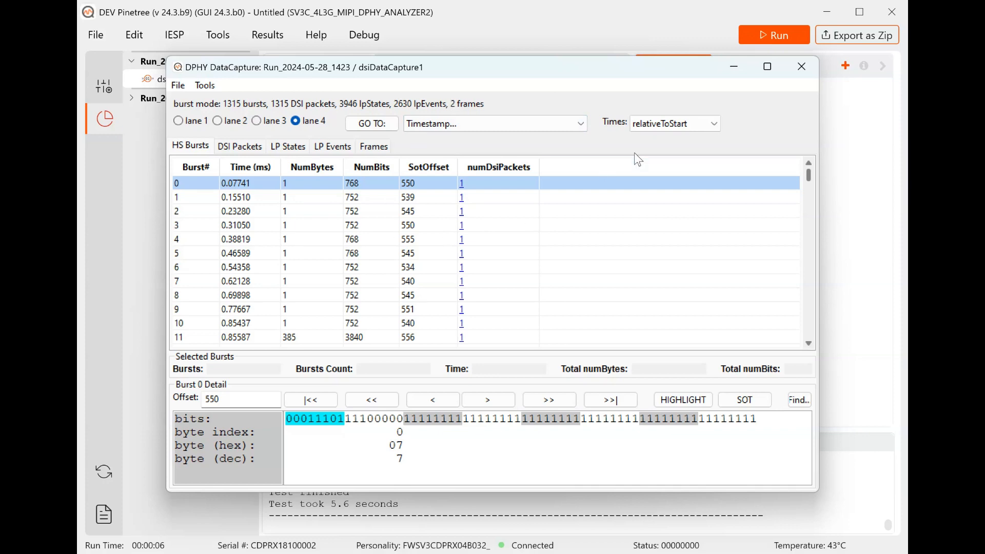
{"action": "left_click", "coordinate": [796, 64]}
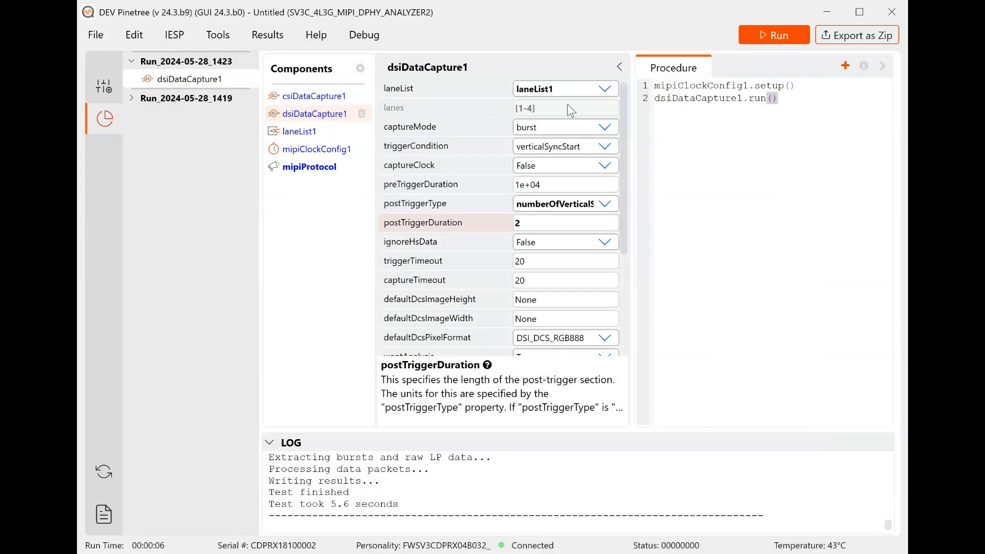
- Switch to the generator's Pinetree window and maximize it
{"action": "double_click", "coordinate": [614, 8]}
{"action": "left_click", "coordinate": [589, 69]}
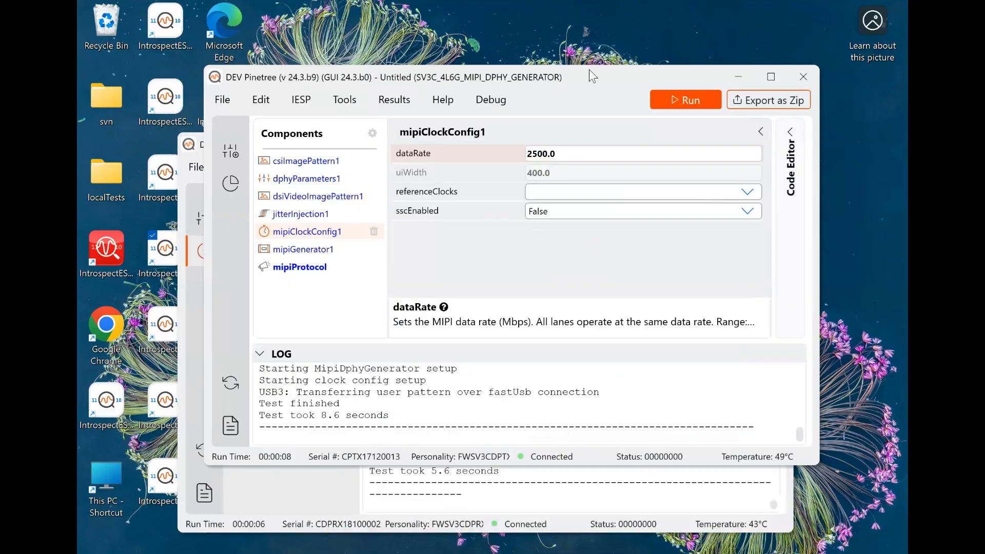
{"action": "left_click", "coordinate": [763, 82]}
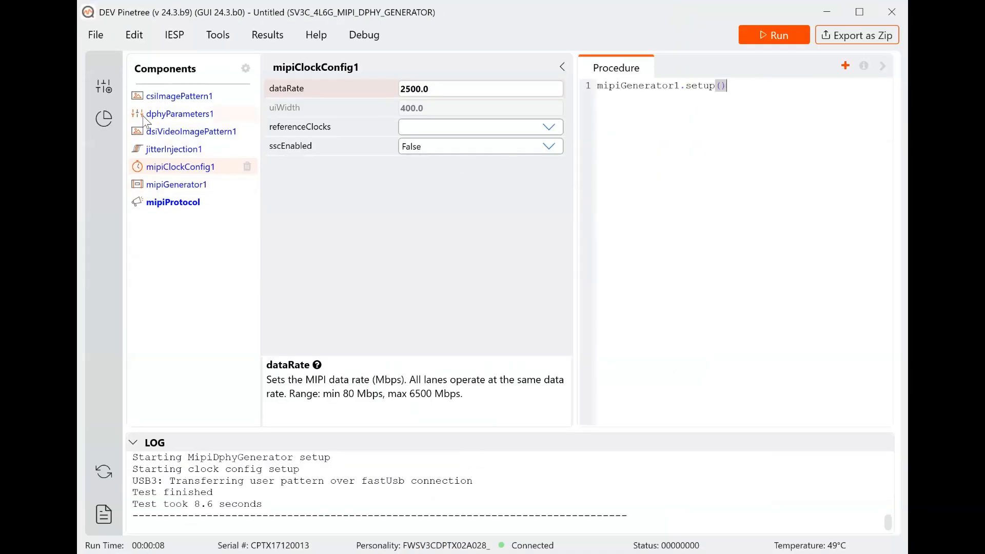
- Add a DsiVideoColorBarPattern component to the generator and set its imageWidth to 1920 and imageHeight to 720
{"action": "left_click", "coordinate": [103, 87]}
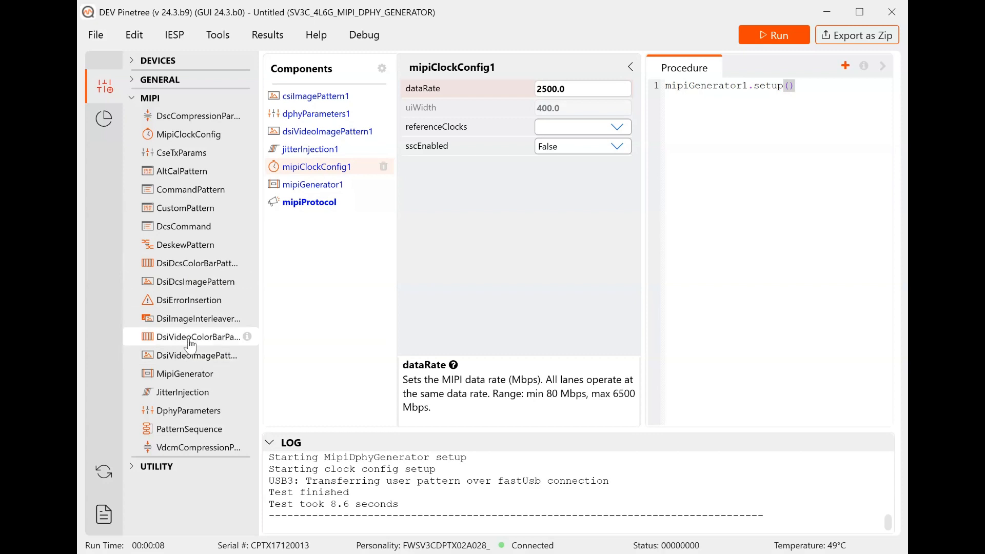
{"action": "left_click_drag", "start_coordinate": [188, 339], "coordinate": [283, 261]}
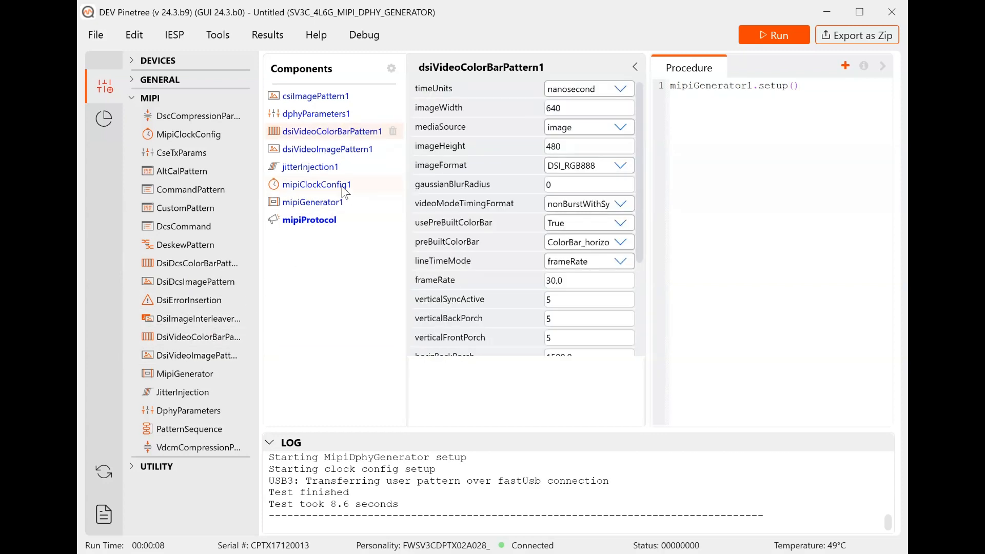
{"action": "left_click", "coordinate": [580, 113]}
{"action": "left_click", "coordinate": [672, 133]}
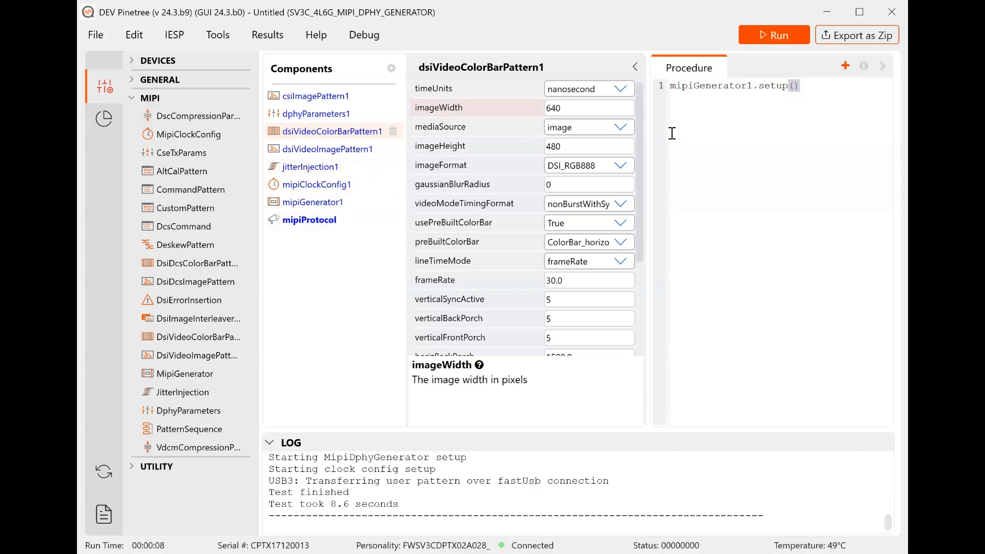
{"action": "left_click_drag", "start_coordinate": [585, 106], "coordinate": [521, 109]}
{"action": "key", "text": "BackSpace"}
{"action": "type", "text": "1920"}
{"action": "key", "text": "Return"}
{"action": "left_click", "coordinate": [573, 144]}
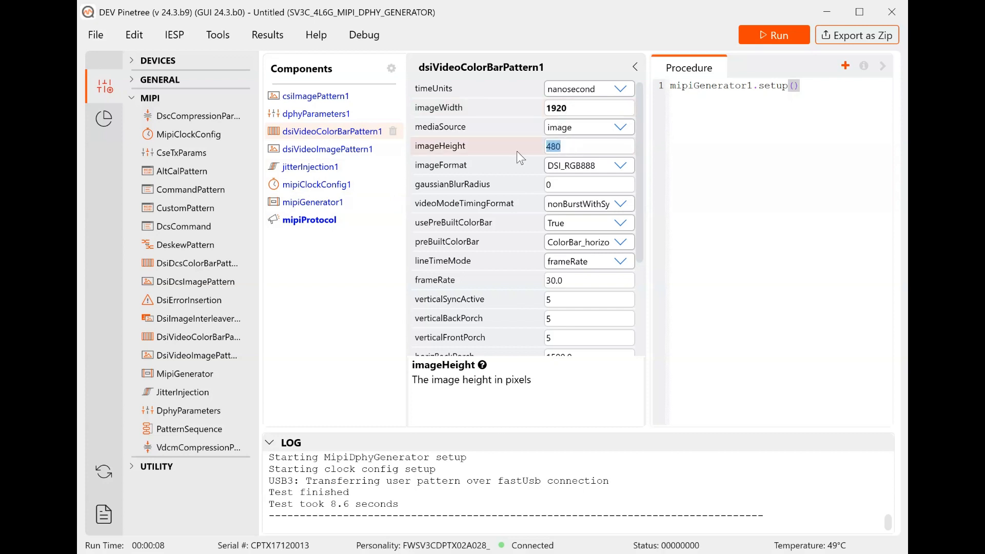
{"action": "type", "text": "720"}
{"action": "key", "text": "Return"}
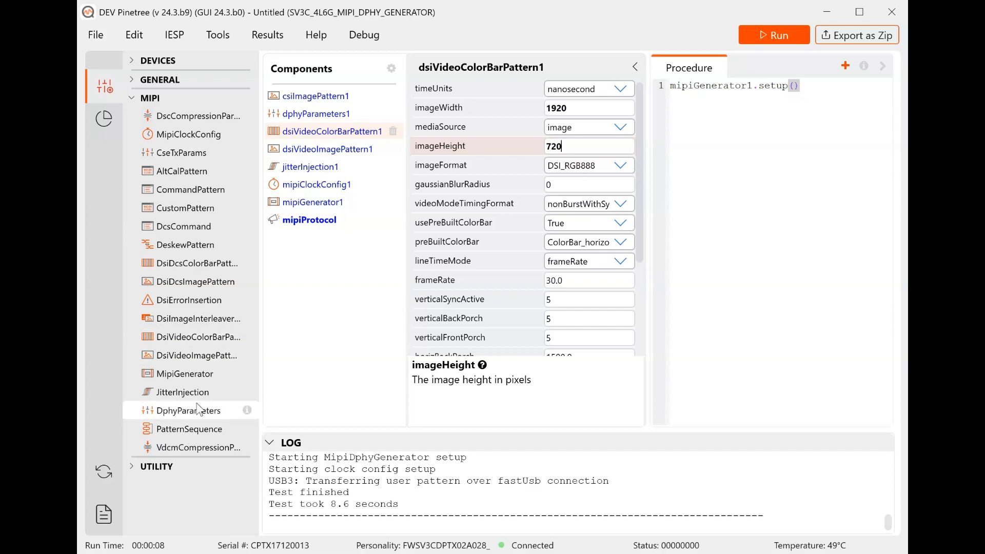
- Add PatternSequence and DeskewPattern components, and check the deskew pattern's deskewSotBits and numPayloadBytes descriptions
{"action": "left_click_drag", "start_coordinate": [195, 435], "coordinate": [292, 253]}
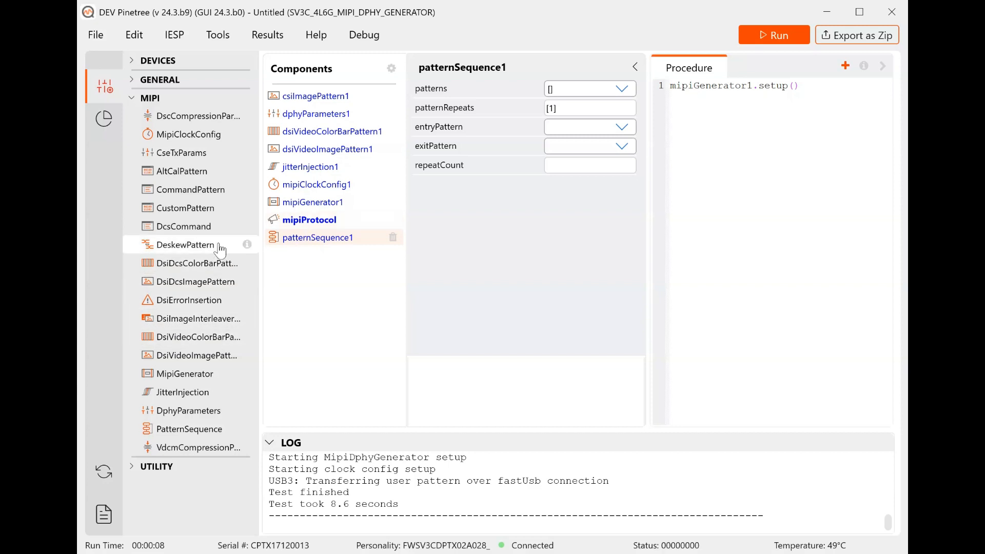
{"action": "left_click_drag", "start_coordinate": [221, 248], "coordinate": [314, 249]}
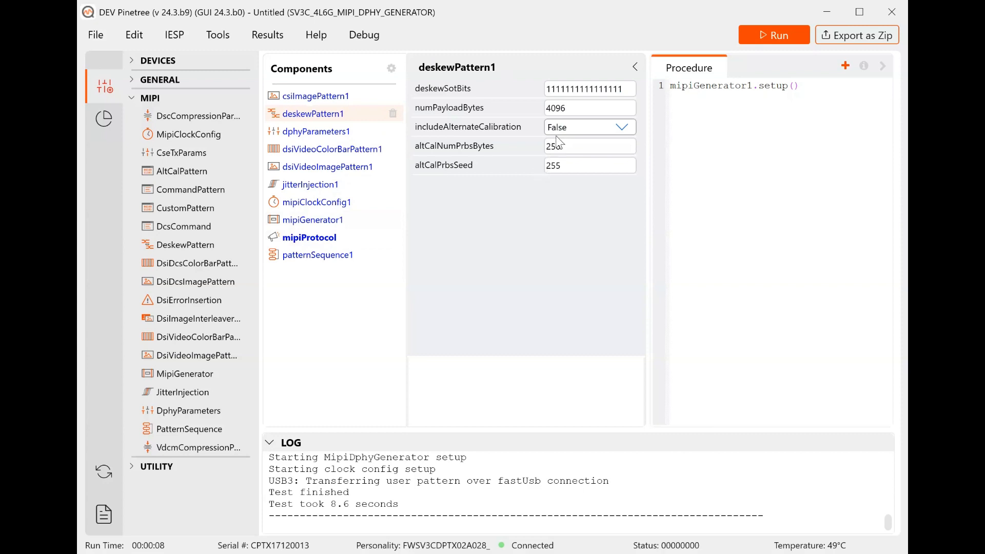
{"action": "left_click", "coordinate": [598, 87]}
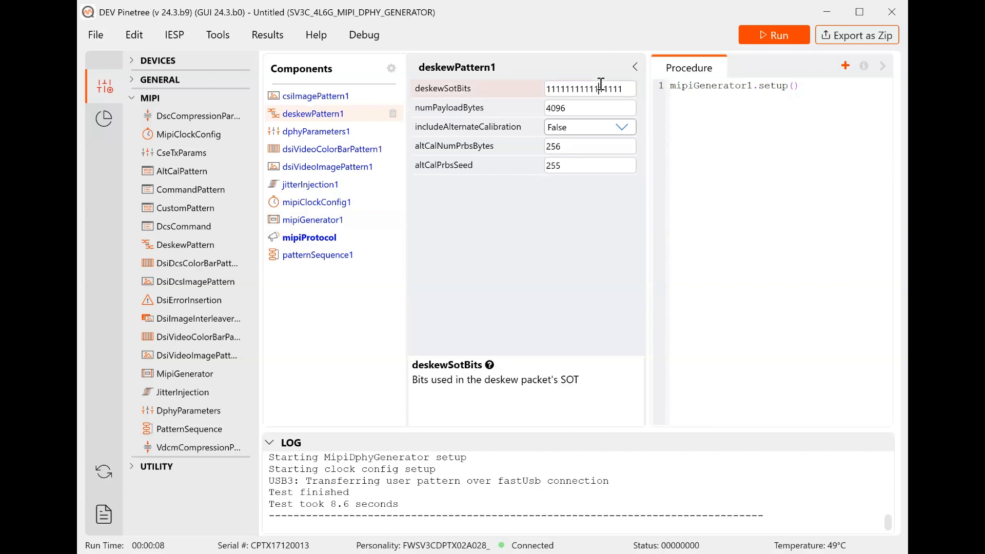
{"action": "left_click", "coordinate": [572, 107]}
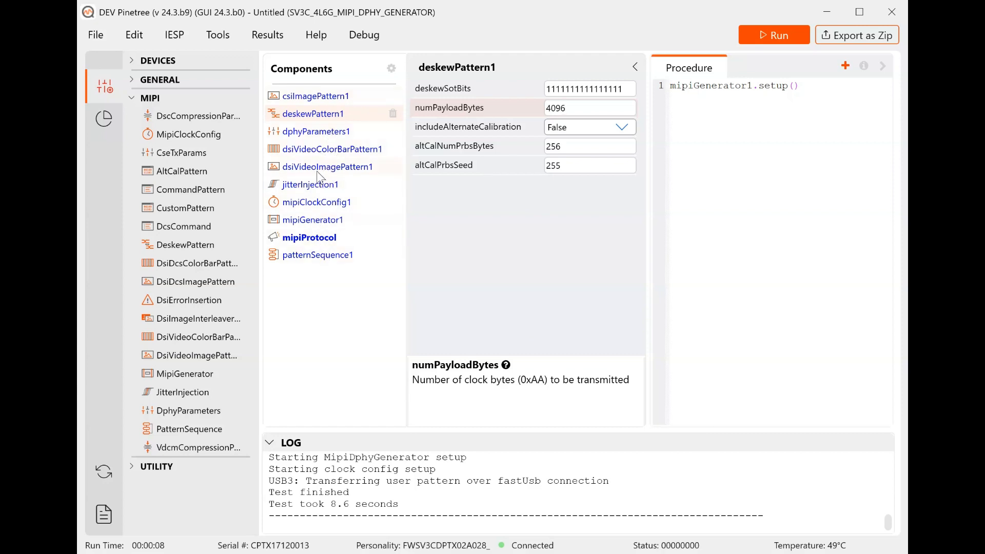
- Fill patternSequence1's patterns list with deskewPattern1 followed by dsiVideoColorBarPattern1
{"action": "left_click", "coordinate": [318, 154]}
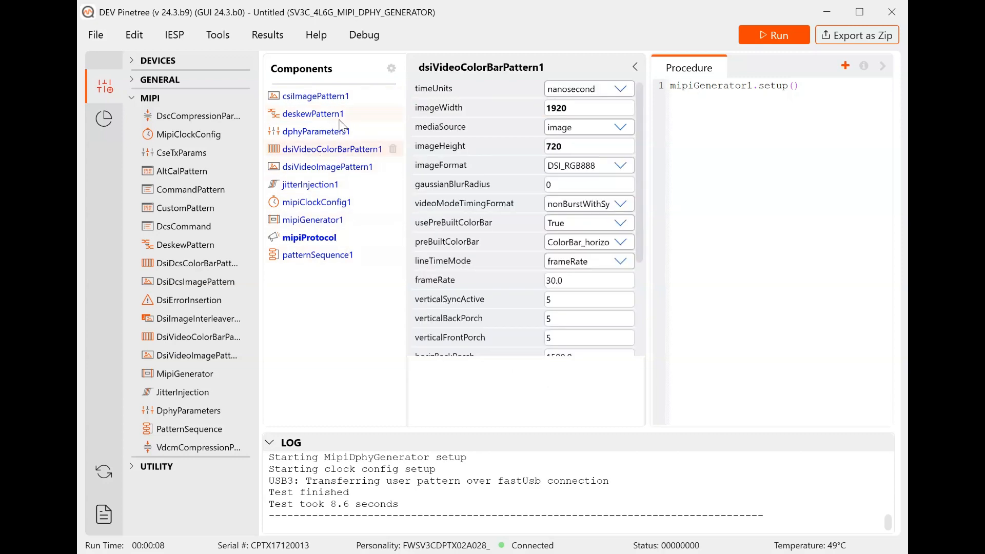
{"action": "left_click", "coordinate": [327, 255]}
{"action": "left_click", "coordinate": [584, 93]}
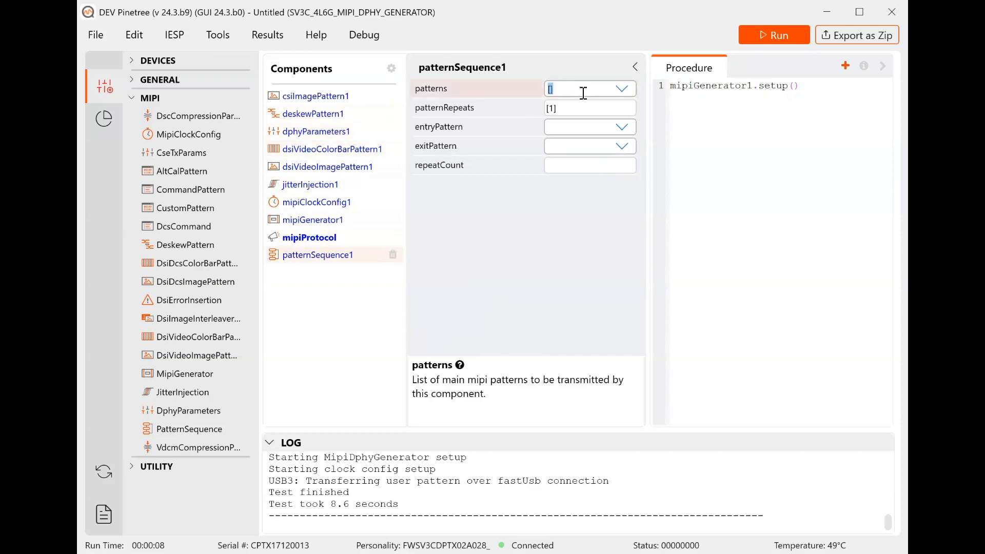
{"action": "left_click", "coordinate": [618, 89]}
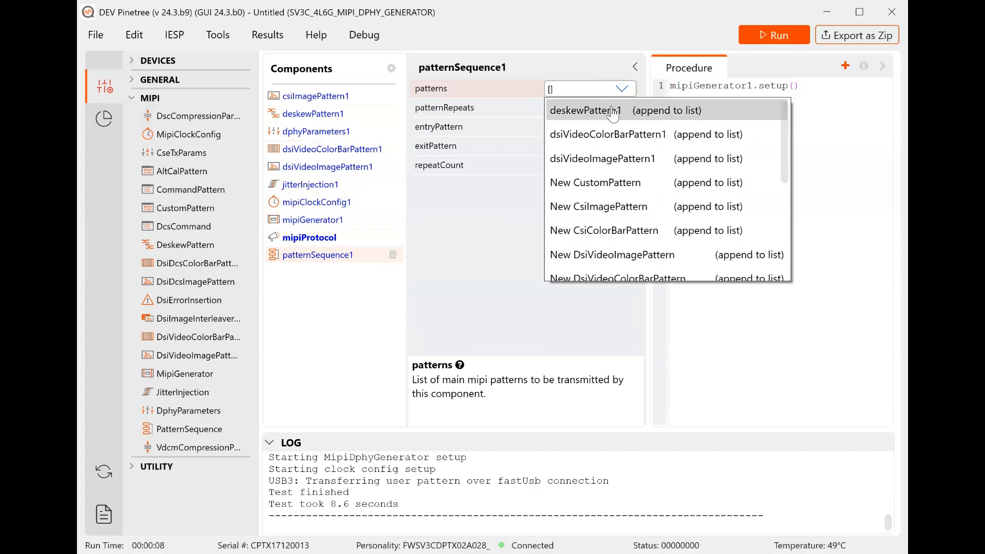
{"action": "left_click", "coordinate": [610, 112]}
{"action": "left_click", "coordinate": [606, 94]}
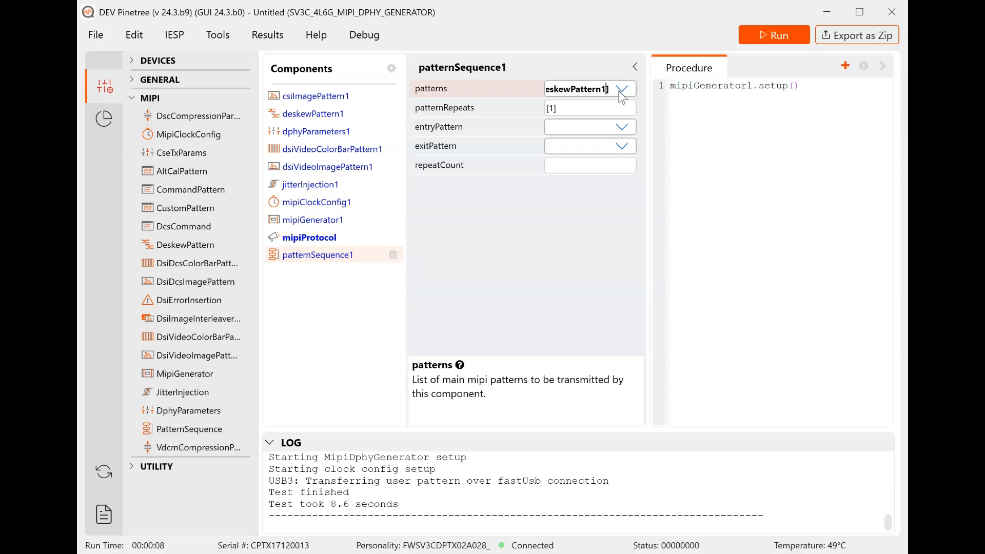
{"action": "left_click", "coordinate": [622, 91]}
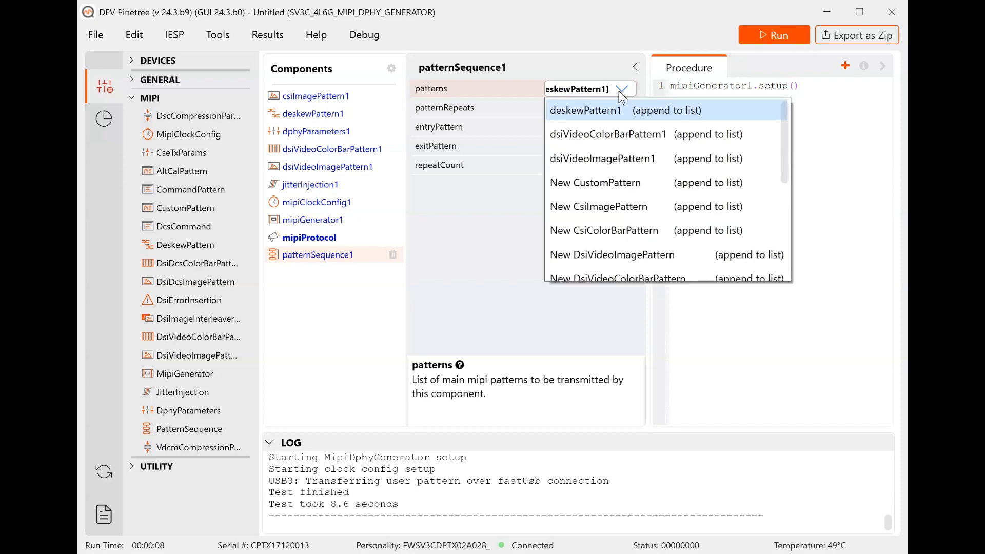
{"action": "left_click", "coordinate": [622, 135]}
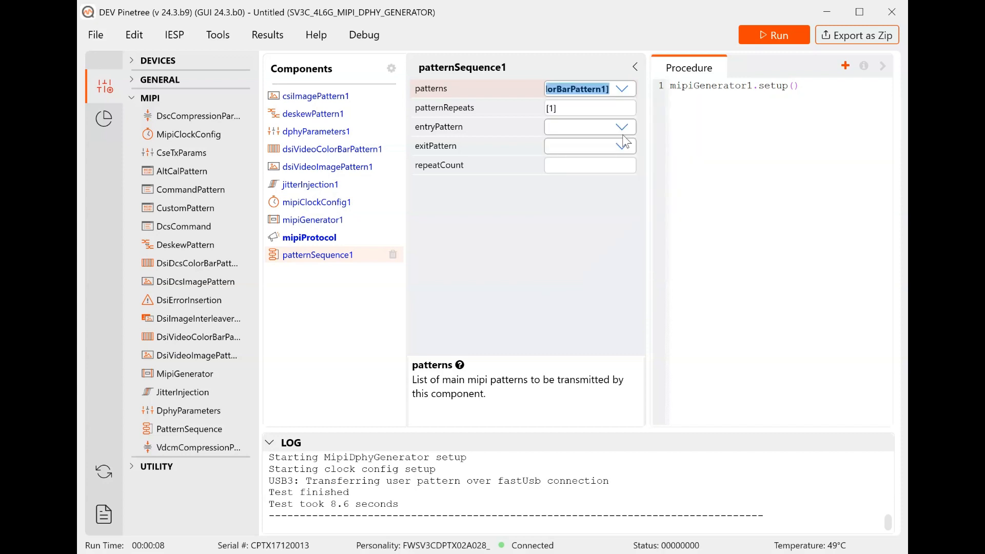
- Read through the whole patterns entry of patternSequence1 to check which patterns it lists and their order
{"action": "left_click", "coordinate": [601, 91]}
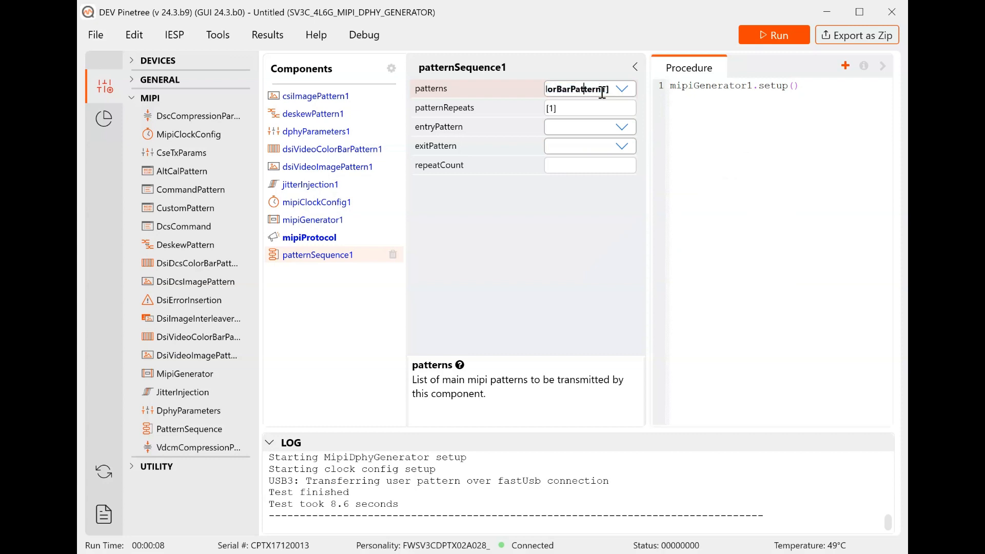
{"action": "key", "text": "Left"}
{"action": "key", "text": "Left"}
{"action": "key", "text": "Left"}
{"action": "key", "text": "Left"}
{"action": "key", "text": "Left"}
{"action": "key", "text": "Left"}
{"action": "key", "text": "Left"}
{"action": "key", "text": "Left"}
{"action": "key", "text": "Left"}
{"action": "key", "text": "Left"}
{"action": "key", "text": "Left"}
{"action": "key", "text": "Left"}
{"action": "key", "text": "Left"}
{"action": "key", "text": "Left"}
{"action": "key", "text": "Left"}
{"action": "key", "text": "Left"}
{"action": "key", "text": "Left"}
{"action": "key", "text": "Left"}
{"action": "key", "text": "Left"}
{"action": "key", "text": "Left"}
{"action": "key", "text": "Right"}
{"action": "key", "text": "Right"}
{"action": "key", "text": "Right"}
{"action": "key", "text": "Right"}
{"action": "key", "text": "Right"}
{"action": "key", "text": "Right"}
{"action": "key", "text": "Right"}
{"action": "key", "text": "Right"}
{"action": "key", "text": "Right"}
{"action": "key", "text": "Right"}
{"action": "key", "text": "Right"}
{"action": "key", "text": "Right"}
{"action": "key", "text": "Right"}
{"action": "key", "text": "Right"}
{"action": "key", "text": "Right"}
{"action": "key", "text": "Right"}
{"action": "key", "text": "Right"}
{"action": "key", "text": "Right"}
{"action": "key", "text": "Right"}
{"action": "key", "text": "Right"}
- Set the sequence's patternRepeats to [1,1] and assign patternSequence1 as the pattern of mipiGenerator1
{"action": "left_click", "coordinate": [572, 109]}
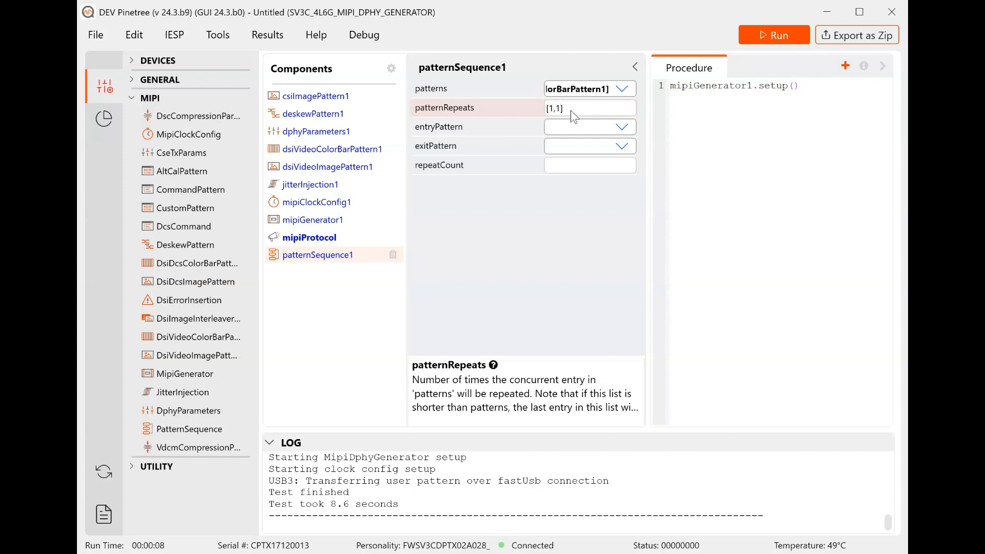
{"action": "left_click", "coordinate": [592, 108]}
{"action": "left_click", "coordinate": [341, 217]}
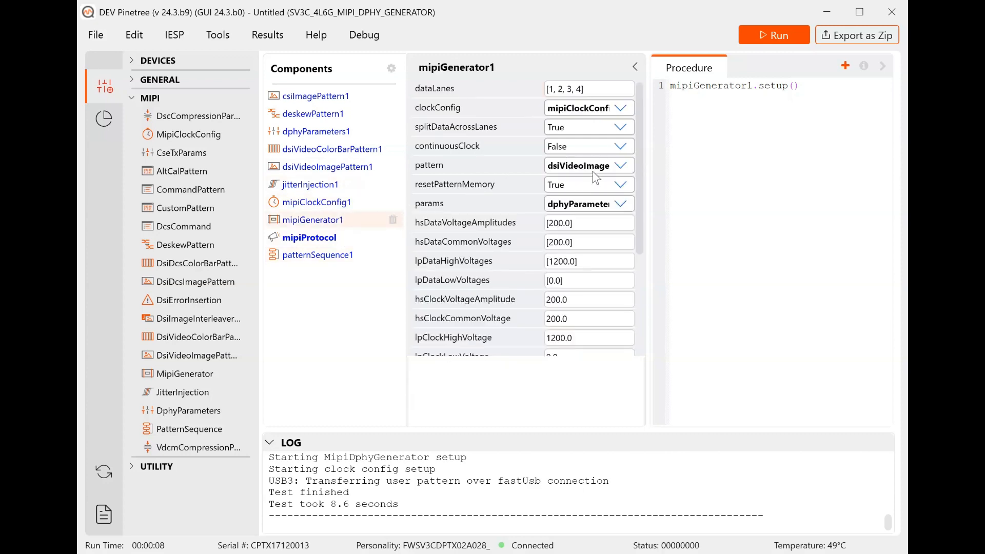
{"action": "left_click", "coordinate": [625, 173]}
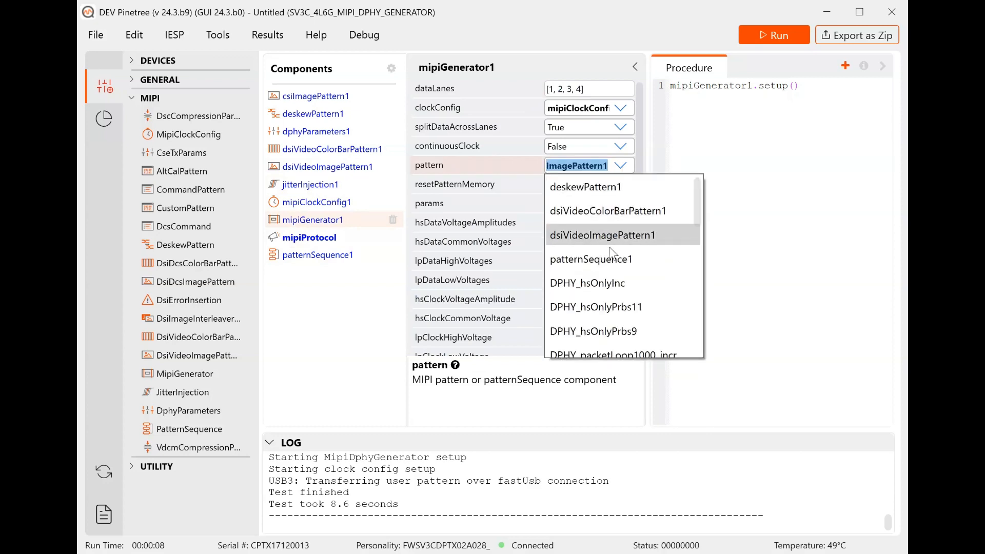
{"action": "left_click", "coordinate": [610, 259]}
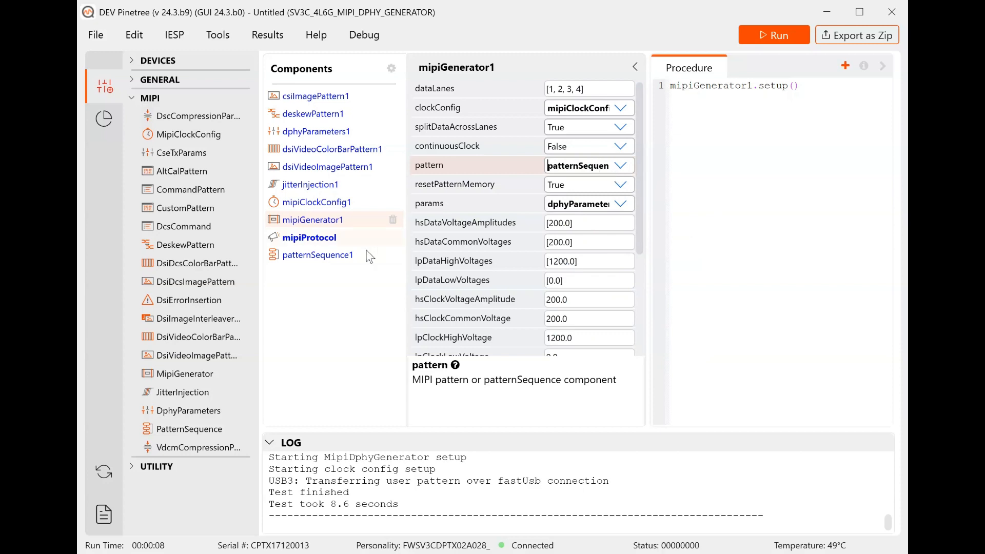
- Recheck the pattern sequence, protocol and generator properties, and run the generator test
{"action": "left_click", "coordinate": [349, 256]}
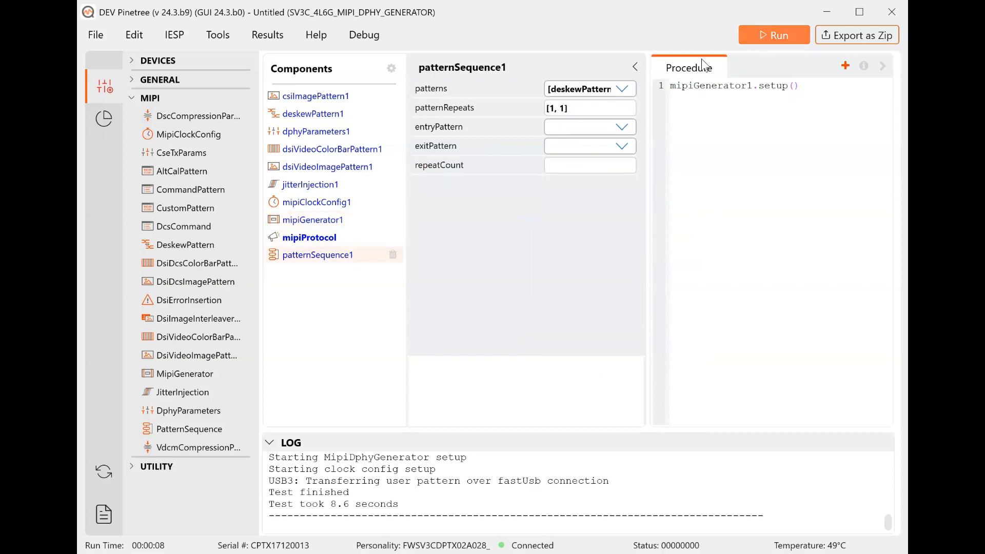
{"action": "left_click", "coordinate": [348, 238]}
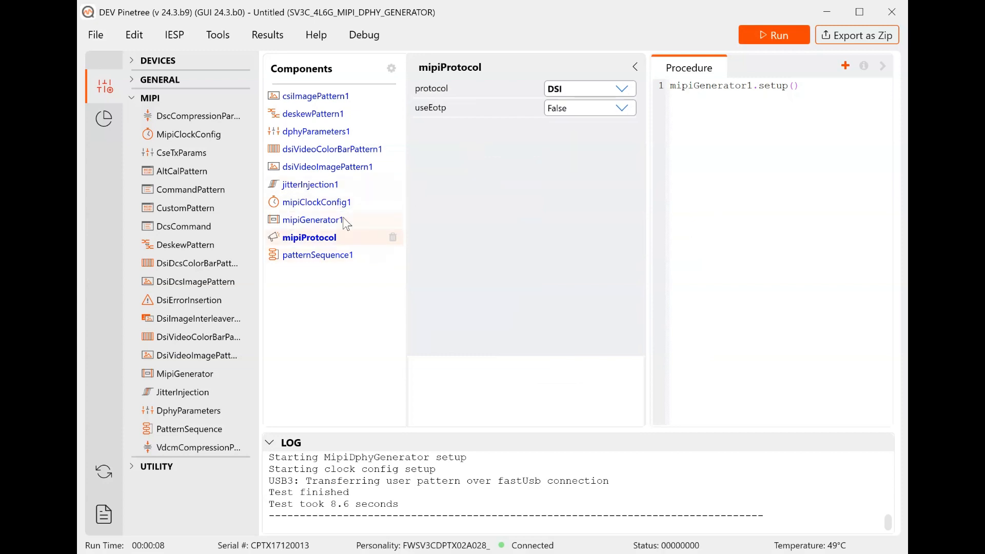
{"action": "left_click", "coordinate": [345, 222]}
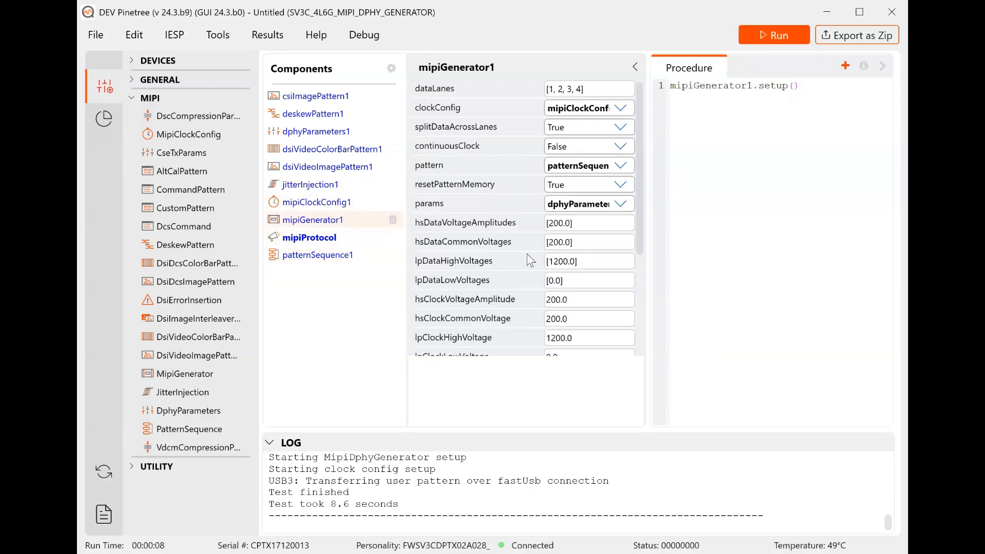
{"action": "scroll", "coordinate": [530, 260], "scroll_direction": "down", "scroll_amount": 3}
{"action": "scroll", "coordinate": [529, 261], "scroll_direction": "up", "scroll_amount": 3}
{"action": "left_click", "coordinate": [760, 37]}
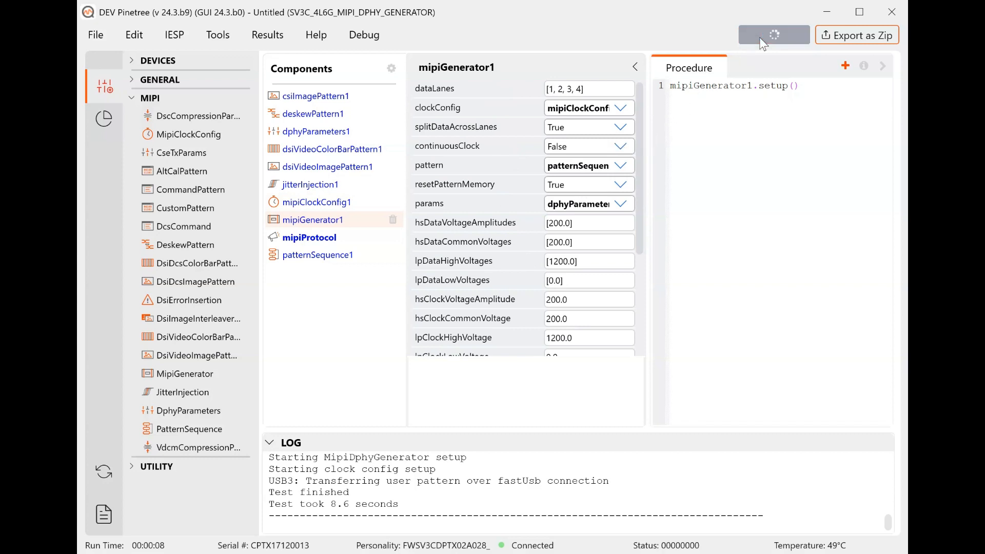
{"action": "double_click", "coordinate": [672, 19]}
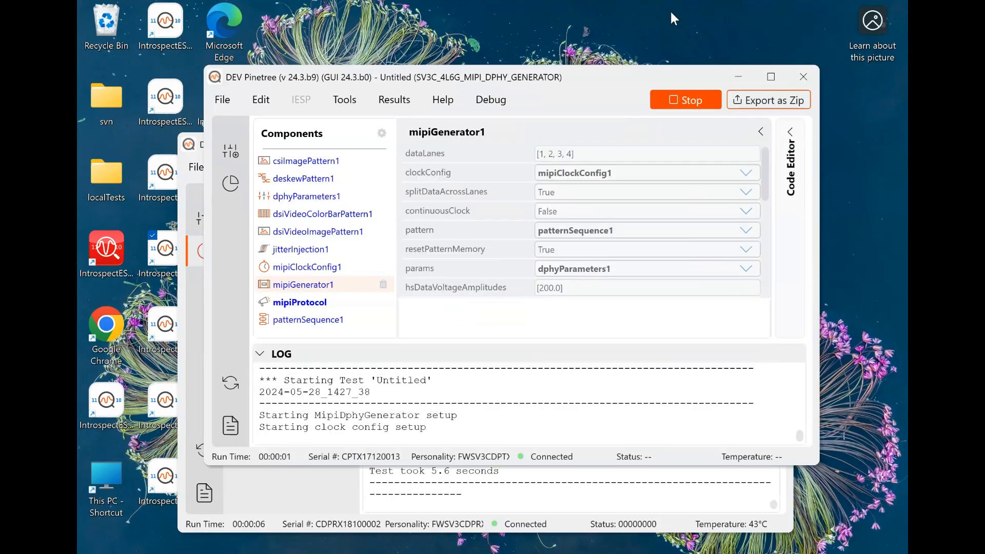
{"action": "double_click", "coordinate": [611, 78]}
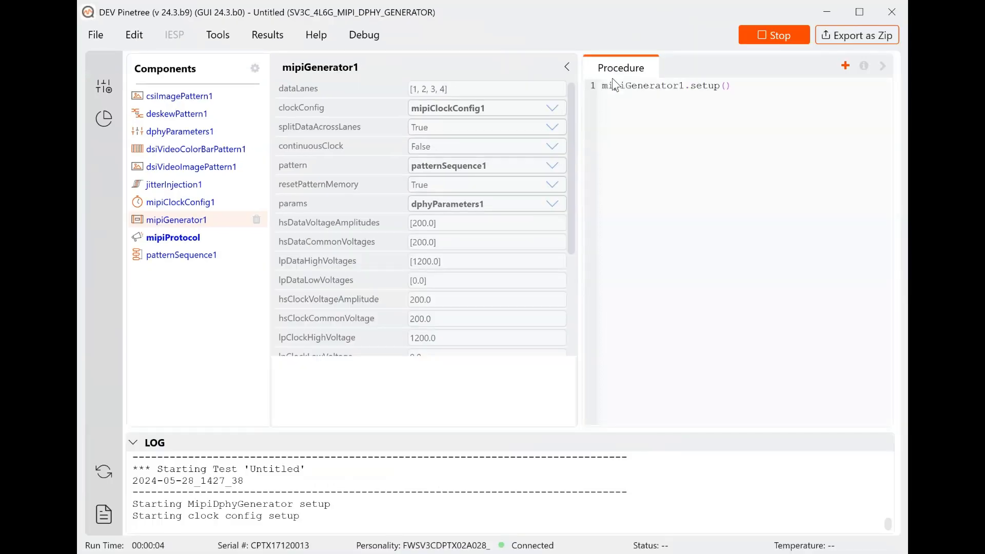
- Switch to the analyzer's Pinetree window, maximize it, and run the DSI data capture
{"action": "double_click", "coordinate": [626, 15]}
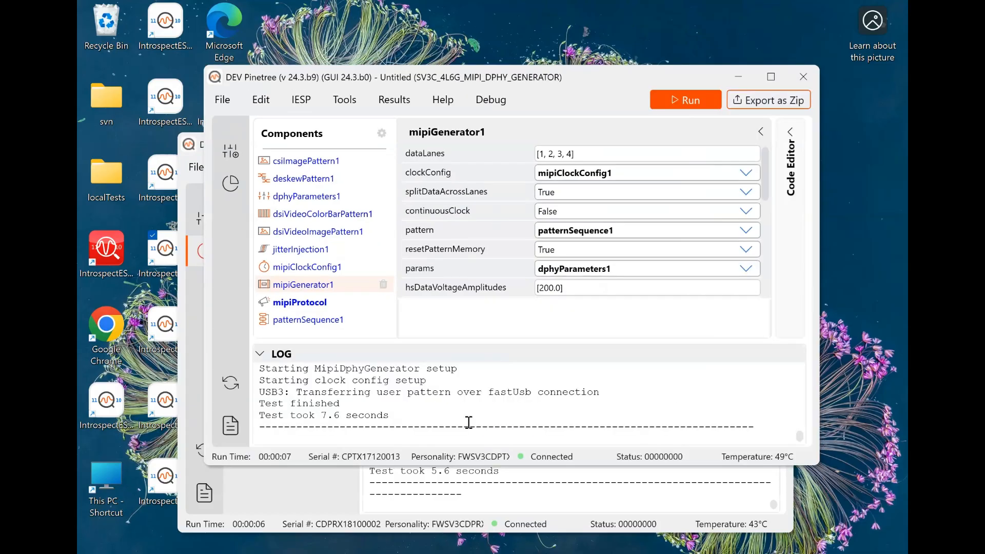
{"action": "left_click", "coordinate": [497, 479]}
{"action": "left_click", "coordinate": [745, 146]}
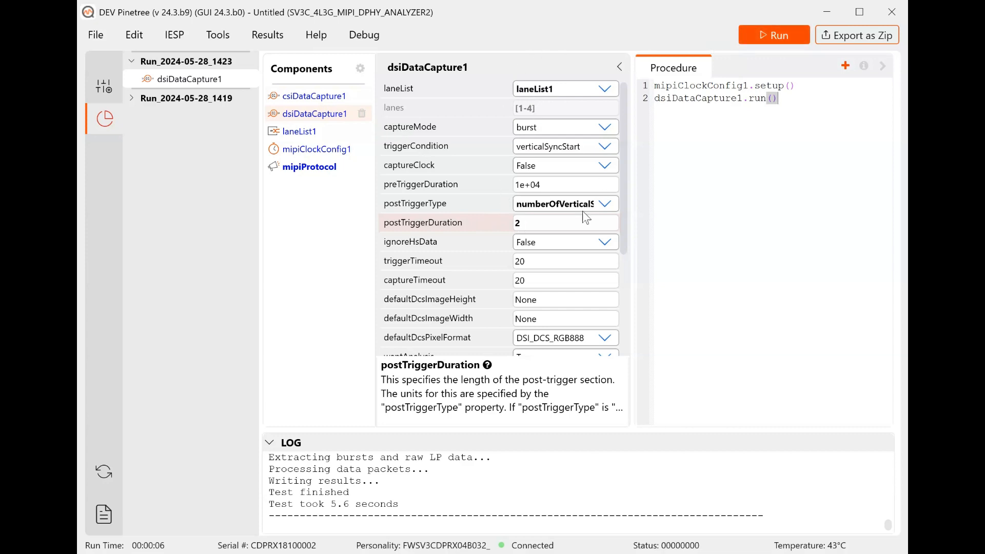
{"action": "left_click", "coordinate": [758, 36]}
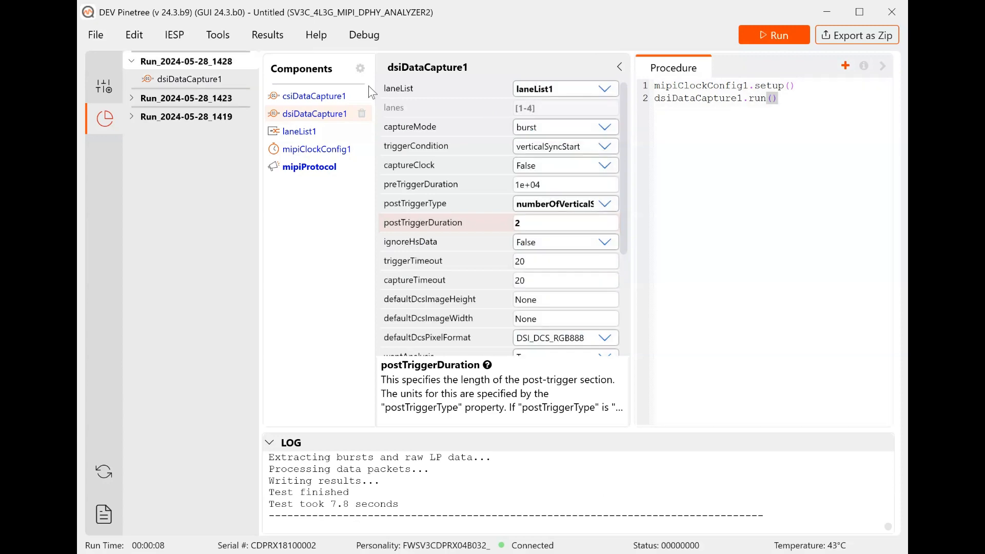
- Open the dsiDataCapture1 result of Run_2024-05-28_1428 and examine the image and properties of both captured frames
{"action": "double_click", "coordinate": [206, 78]}
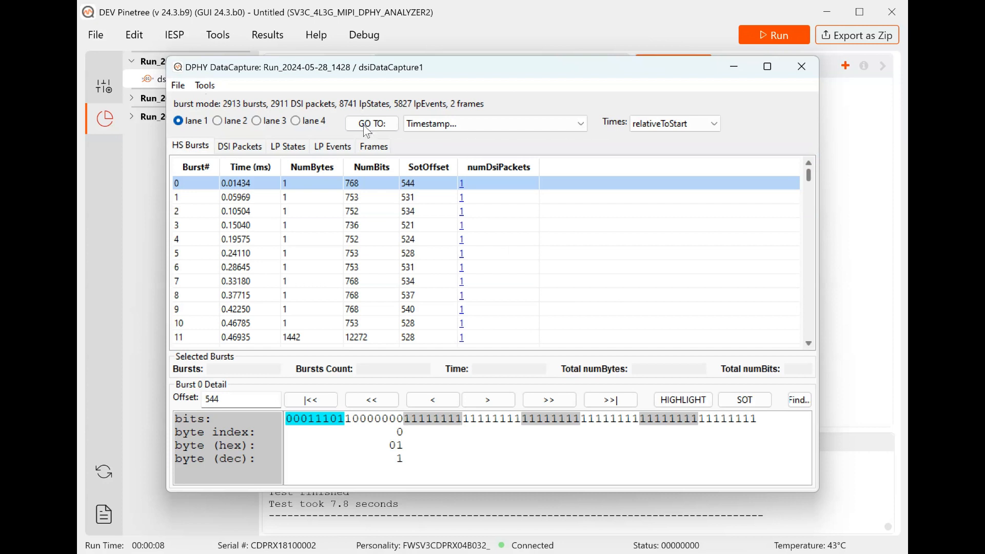
{"action": "left_click", "coordinate": [374, 146]}
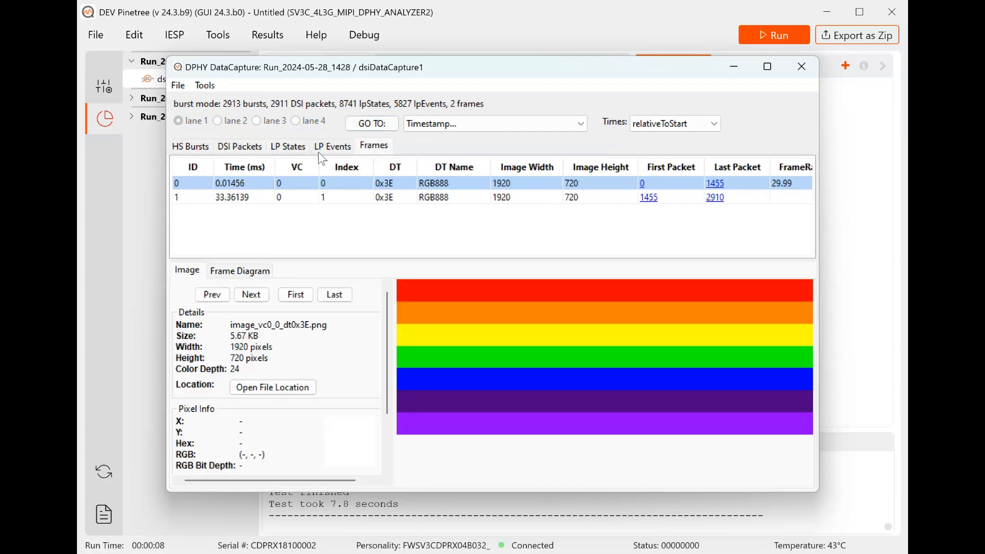
{"action": "left_click", "coordinate": [202, 150]}
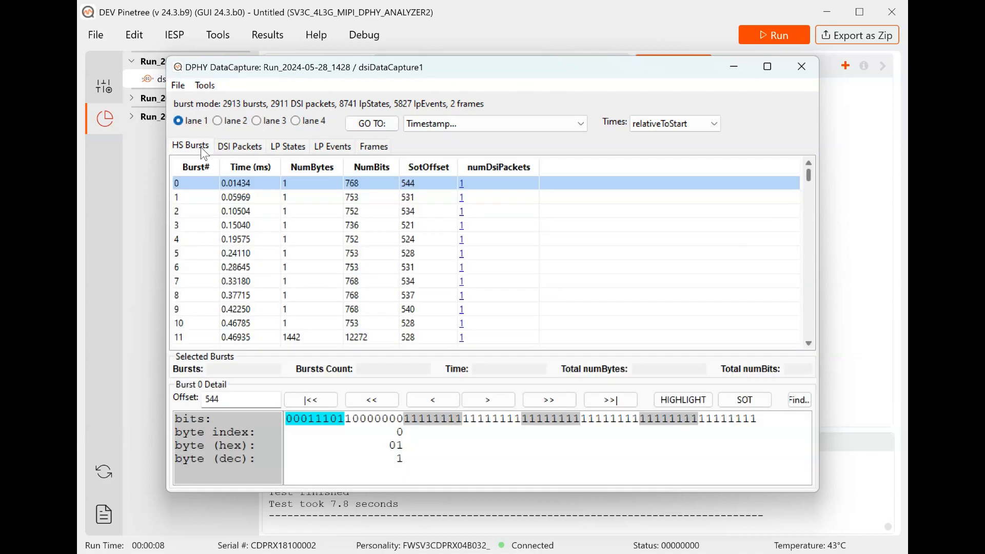
{"action": "left_click", "coordinate": [363, 149]}
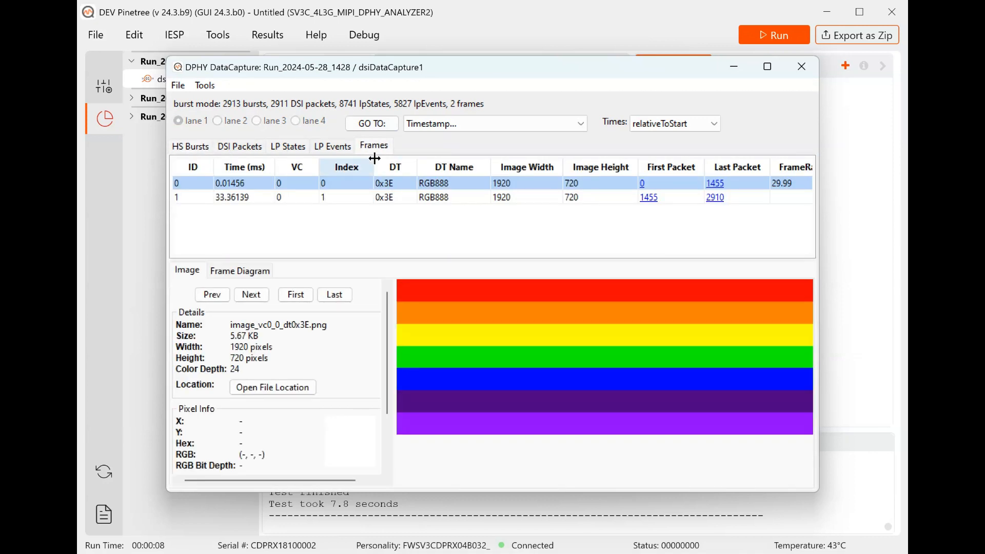
{"action": "left_click", "coordinate": [347, 199]}
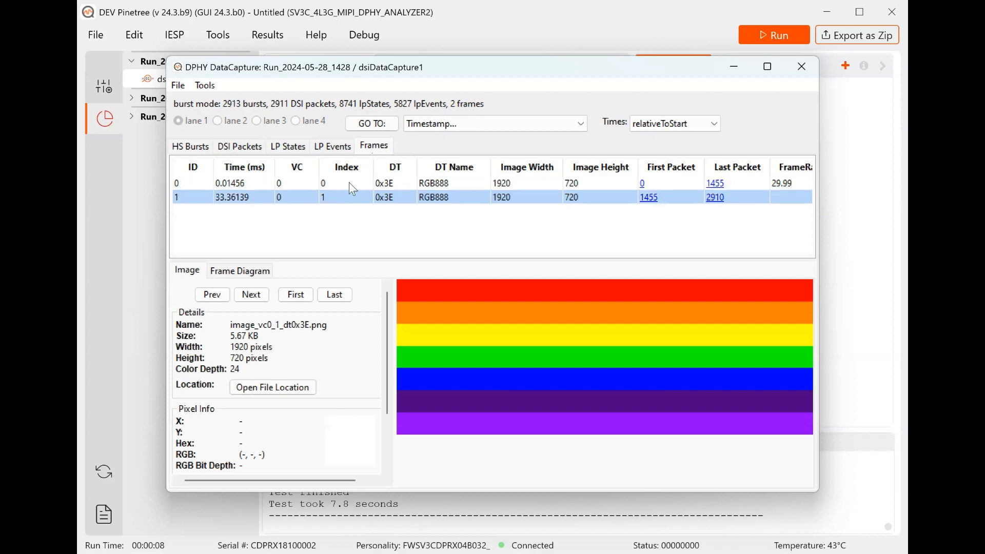
{"action": "left_click", "coordinate": [349, 182]}
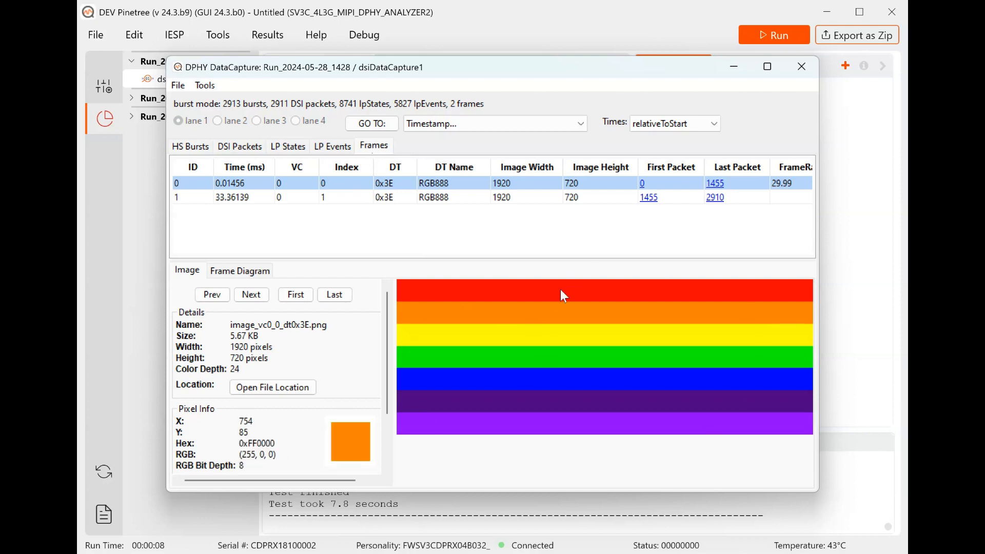
{"action": "left_click", "coordinate": [516, 199]}
{"action": "left_click", "coordinate": [521, 183]}
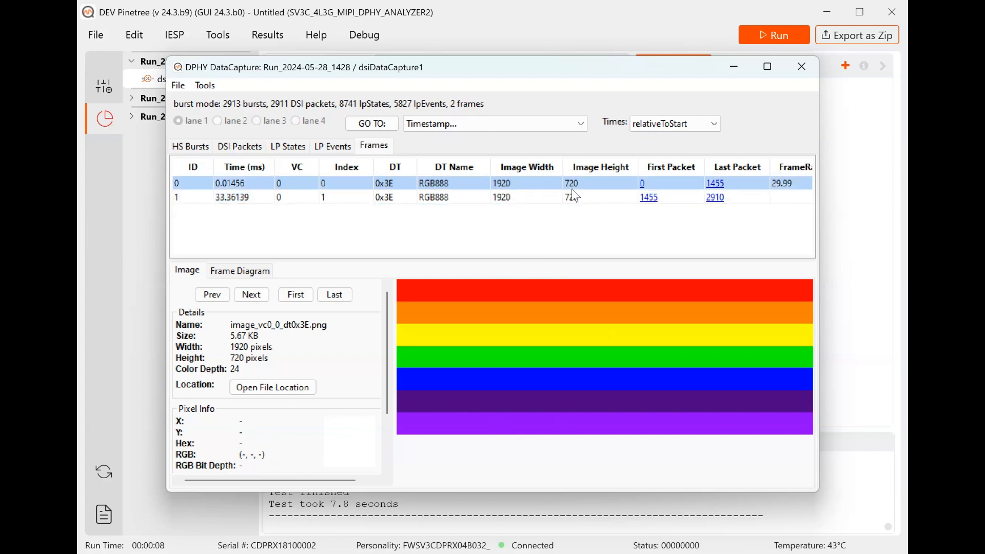
{"action": "left_click", "coordinate": [547, 197]}
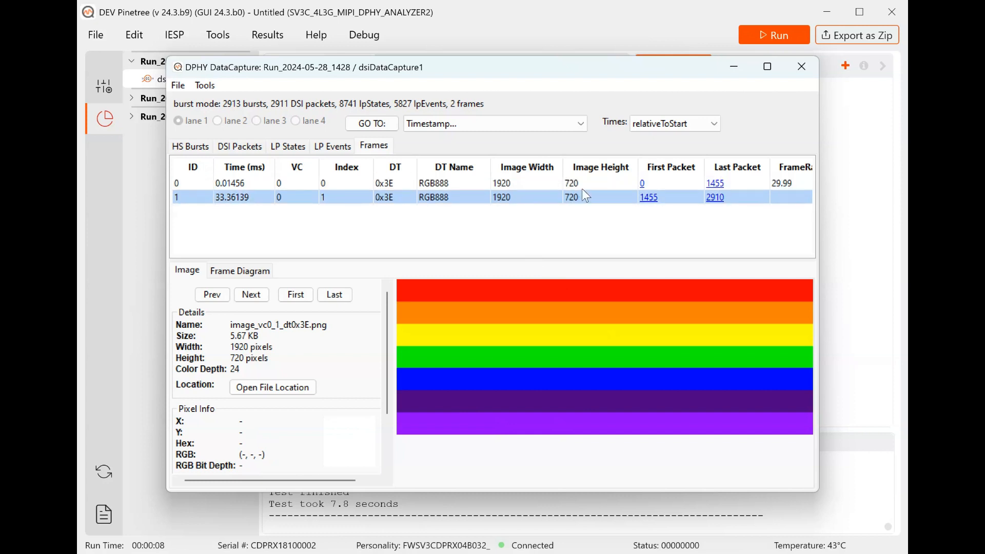
- Show the capture's HS bursts in a maximized viewer and examine the burst sizes from the start of the list
{"action": "left_click", "coordinate": [193, 149]}
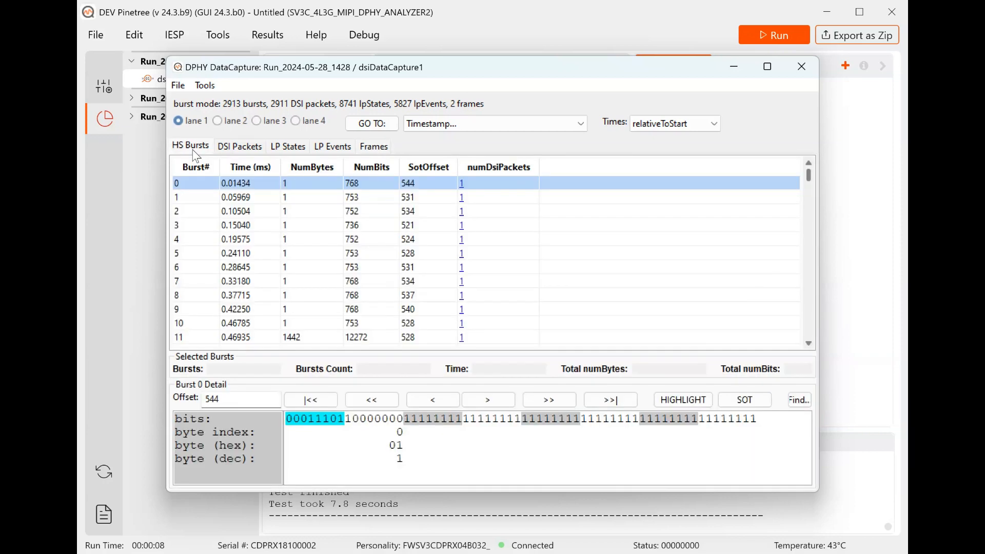
{"action": "left_click", "coordinate": [768, 67]}
{"action": "scroll", "coordinate": [438, 243], "scroll_direction": "down", "scroll_amount": 18}
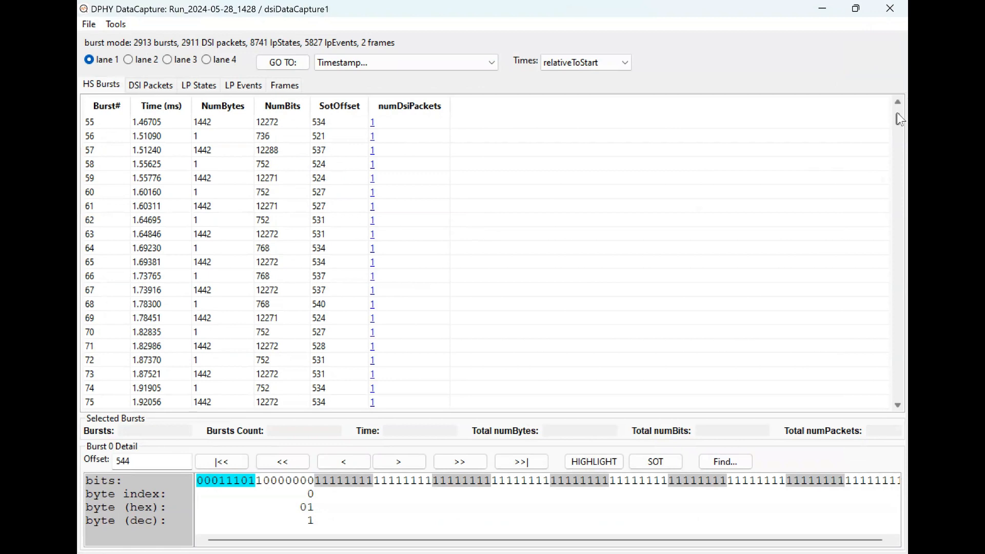
{"action": "scroll", "coordinate": [787, 266], "scroll_direction": "up", "scroll_amount": 18}
{"action": "scroll", "coordinate": [789, 266], "scroll_direction": "down", "scroll_amount": 9}
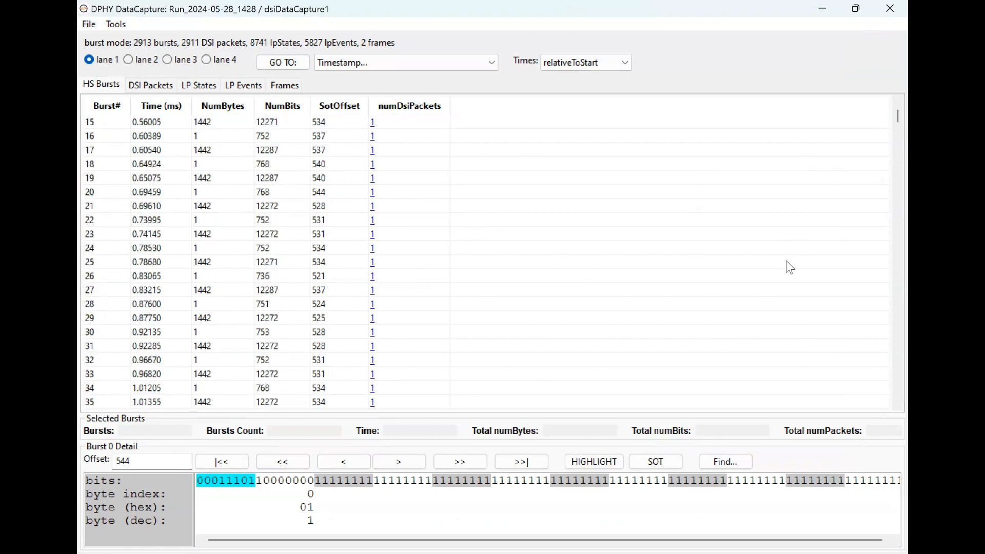
{"action": "scroll", "coordinate": [788, 266], "scroll_direction": "up", "scroll_amount": 9}
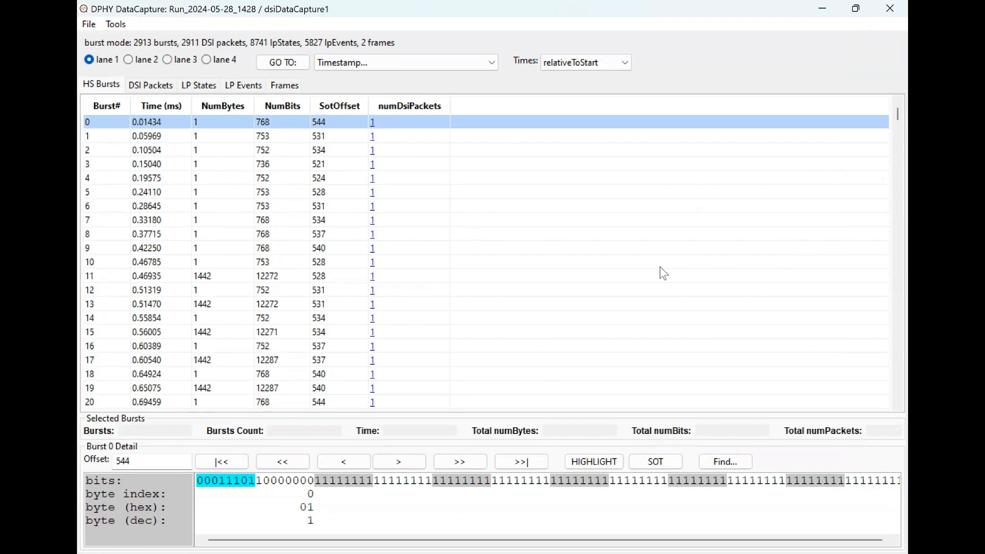
{"action": "scroll", "coordinate": [661, 272], "scroll_direction": "down", "scroll_amount": 7}
{"action": "scroll", "coordinate": [660, 267], "scroll_direction": "down", "scroll_amount": 20}
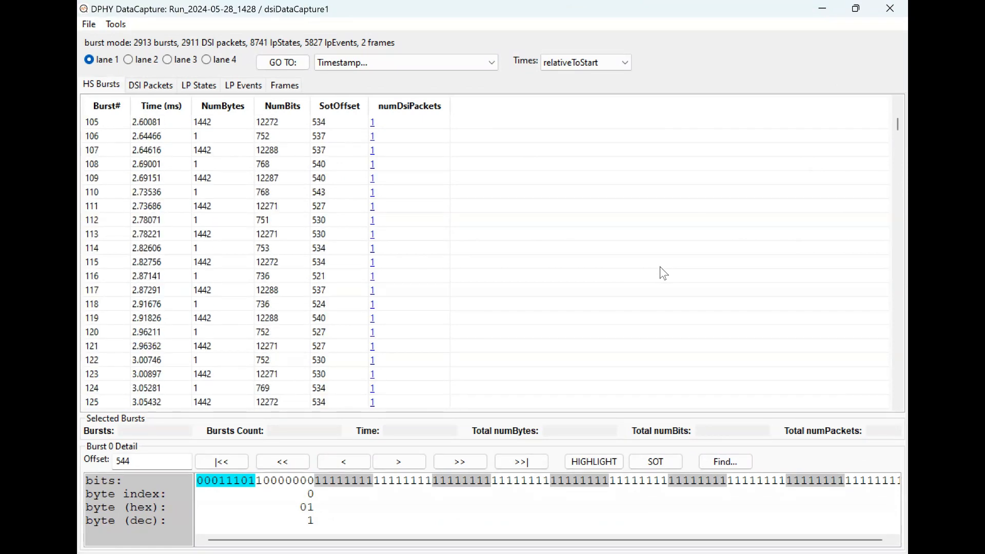
{"action": "scroll", "coordinate": [659, 266], "scroll_direction": "down", "scroll_amount": 20}
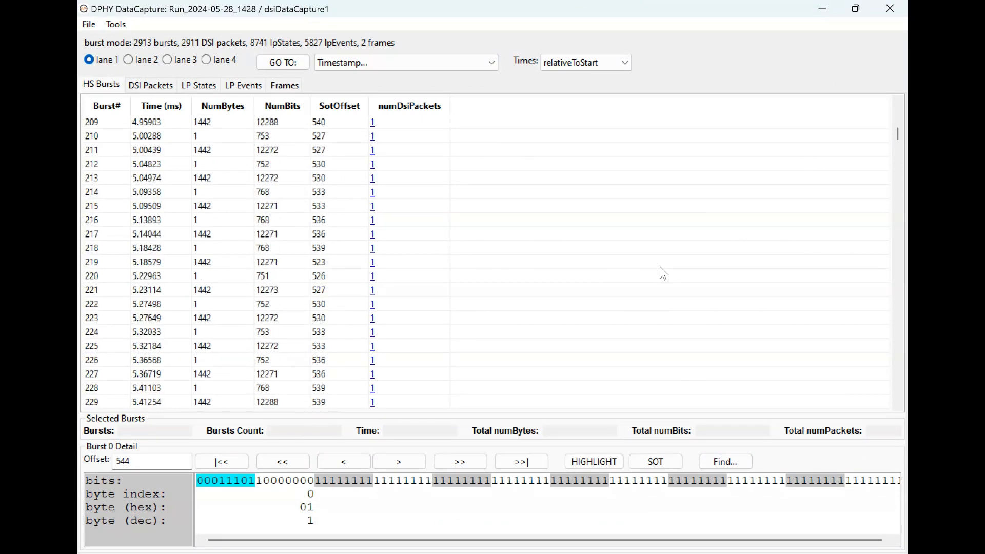
- Go to the end of the HS burst list and inspect the bit detail of burst 2911
{"action": "left_click_drag", "start_coordinate": [898, 140], "coordinate": [855, 390]}
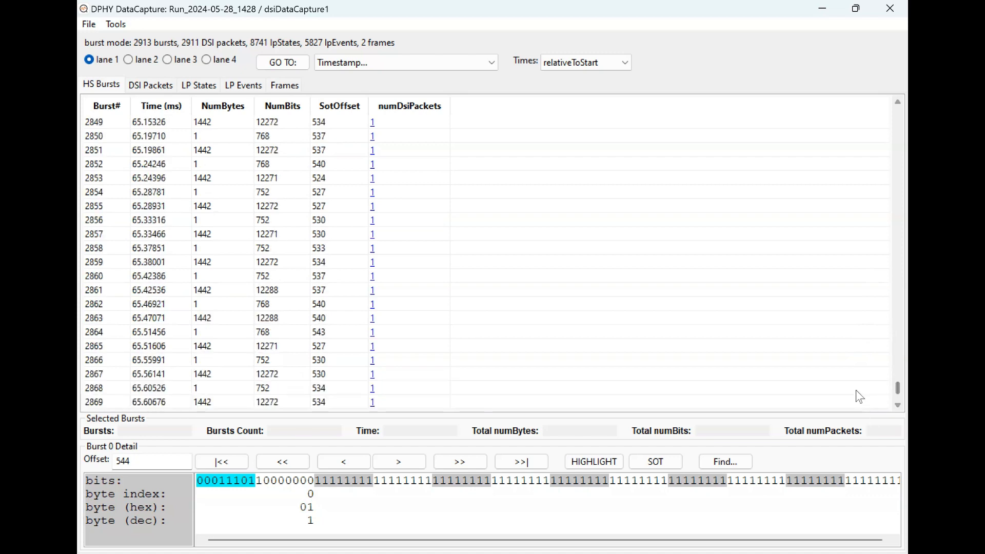
{"action": "scroll", "coordinate": [621, 324], "scroll_direction": "down", "scroll_amount": 15}
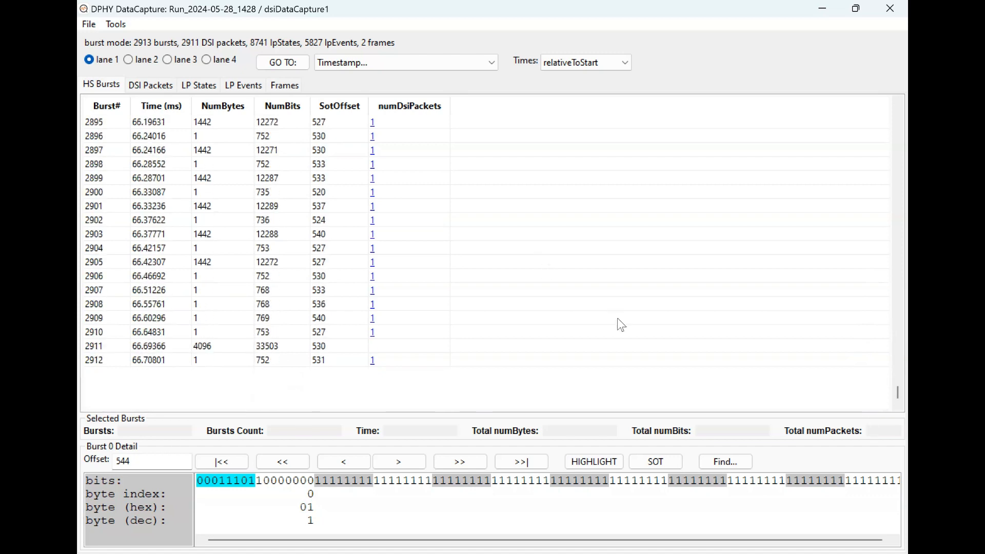
{"action": "left_click", "coordinate": [218, 352]}
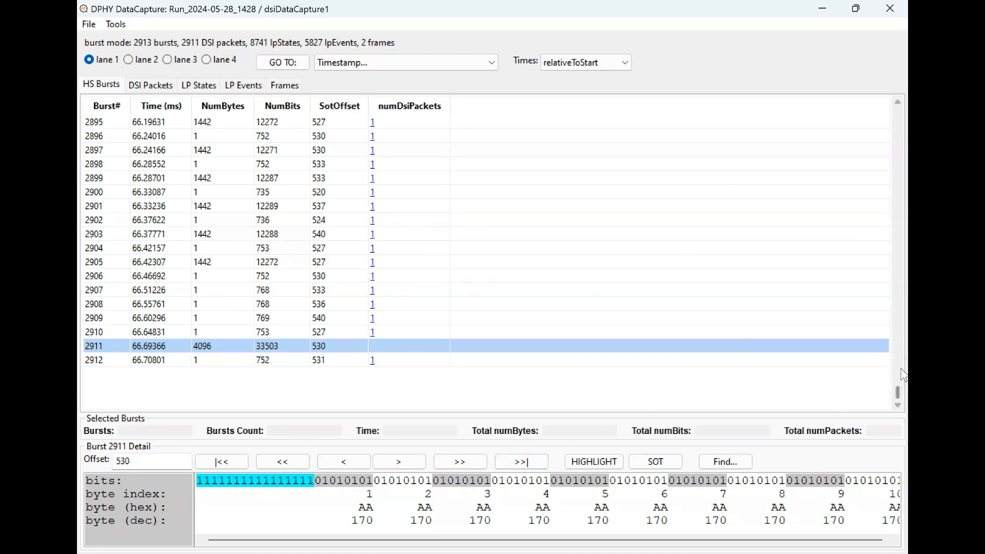
{"action": "scroll", "coordinate": [897, 387], "scroll_direction": "up", "scroll_amount": 3}
{"action": "left_click_drag", "start_coordinate": [897, 387], "coordinate": [873, 399]}
- Compare the DSI packet list with the HS bursts and look through the LP events and LP states
{"action": "left_click", "coordinate": [146, 84]}
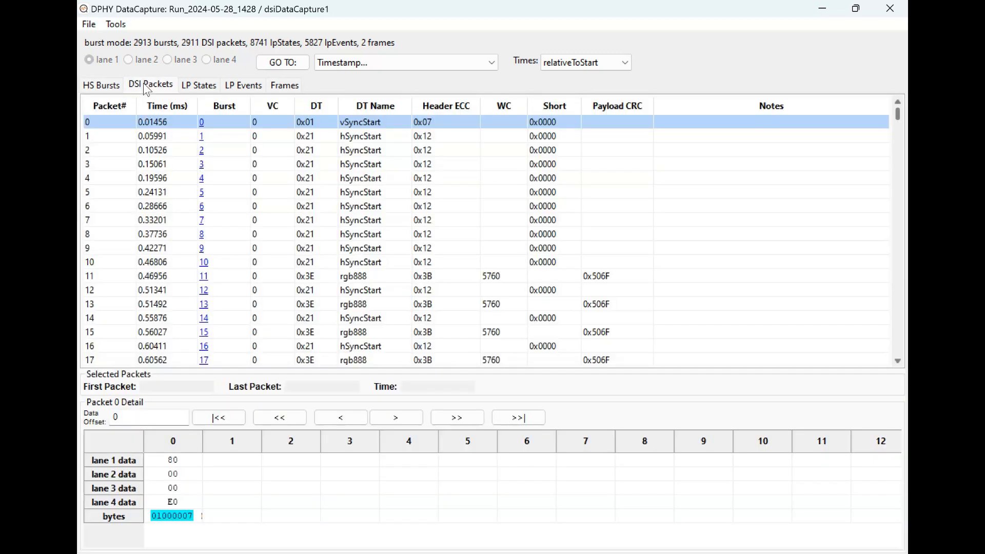
{"action": "left_click", "coordinate": [101, 88]}
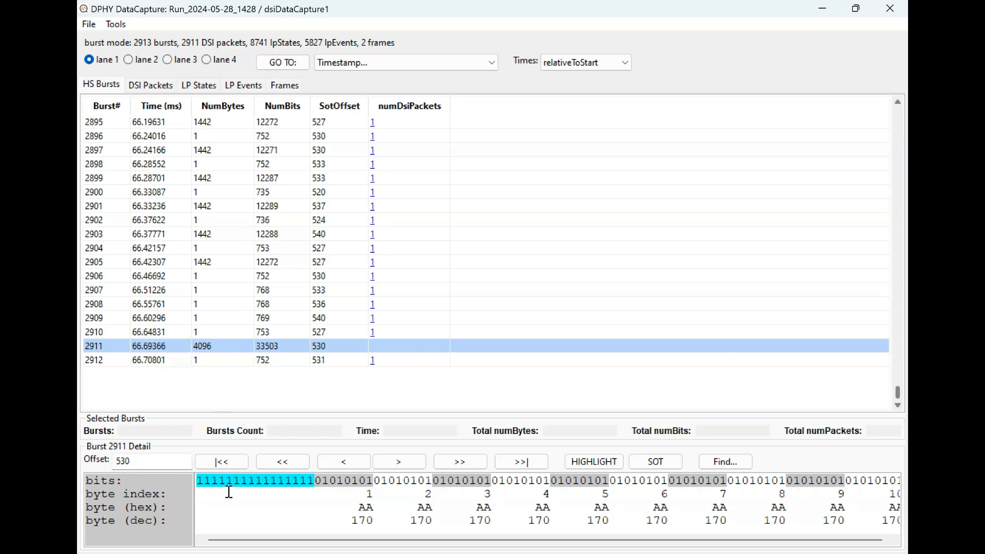
{"action": "left_click", "coordinate": [154, 88]}
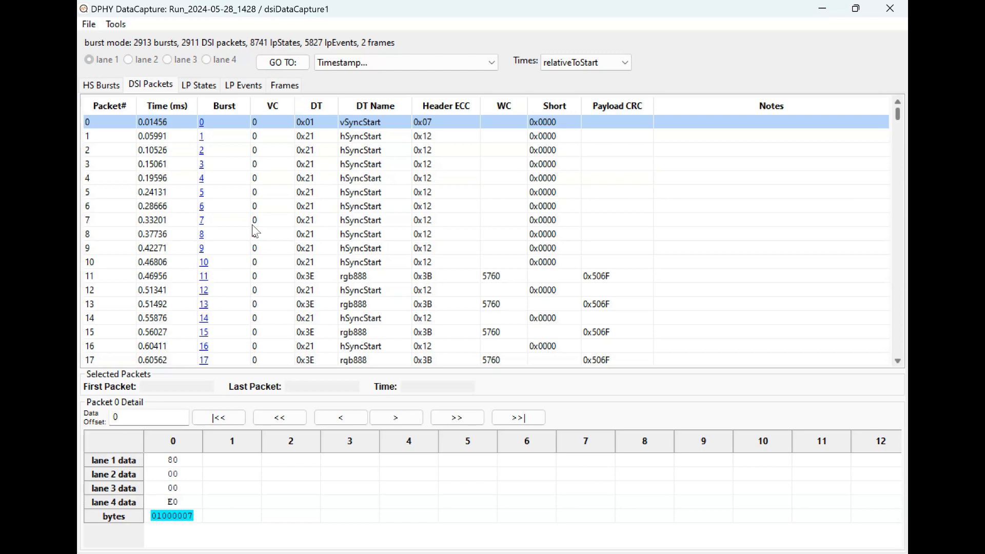
{"action": "scroll", "coordinate": [678, 268], "scroll_direction": "down", "scroll_amount": 16}
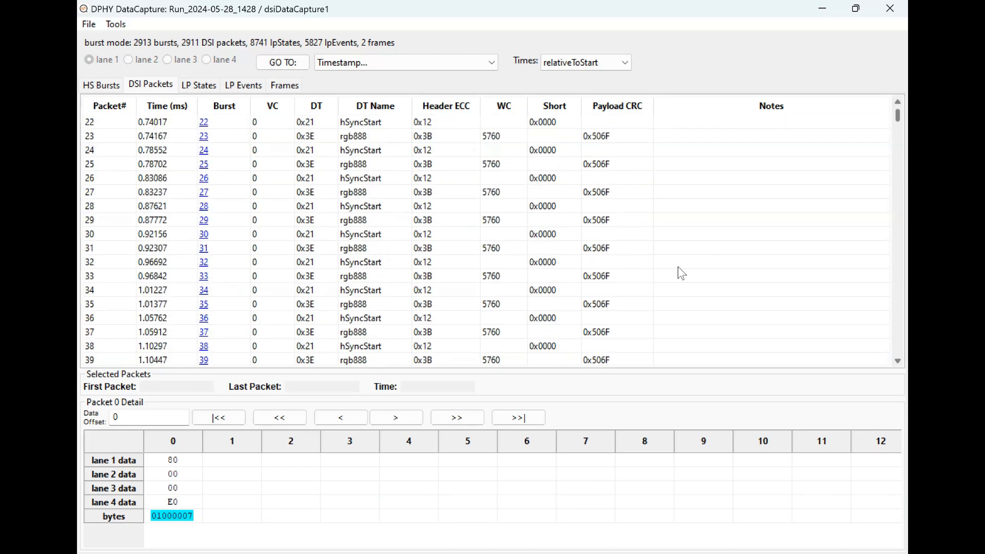
{"action": "scroll", "coordinate": [678, 267], "scroll_direction": "up", "scroll_amount": 16}
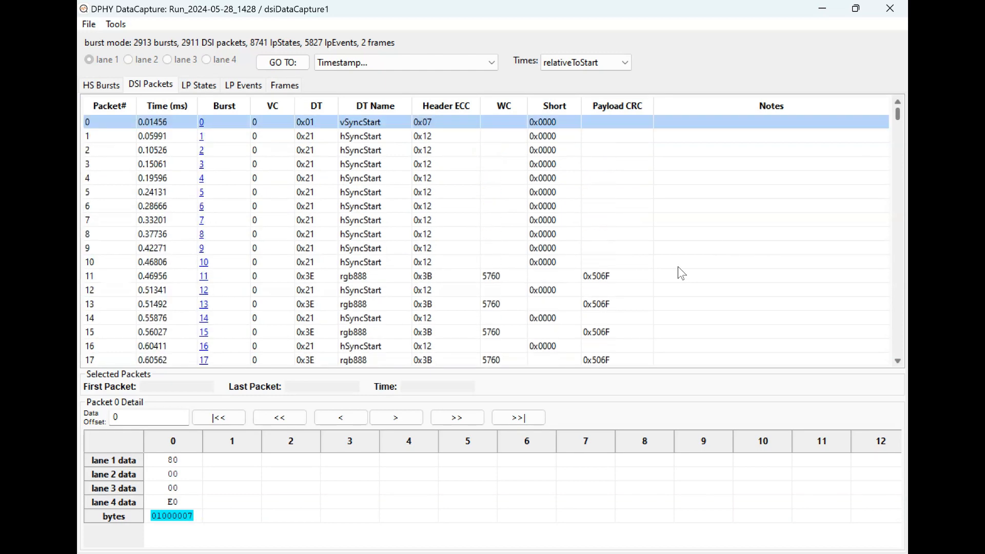
{"action": "left_click", "coordinate": [200, 85]}
{"action": "left_click", "coordinate": [243, 85]}
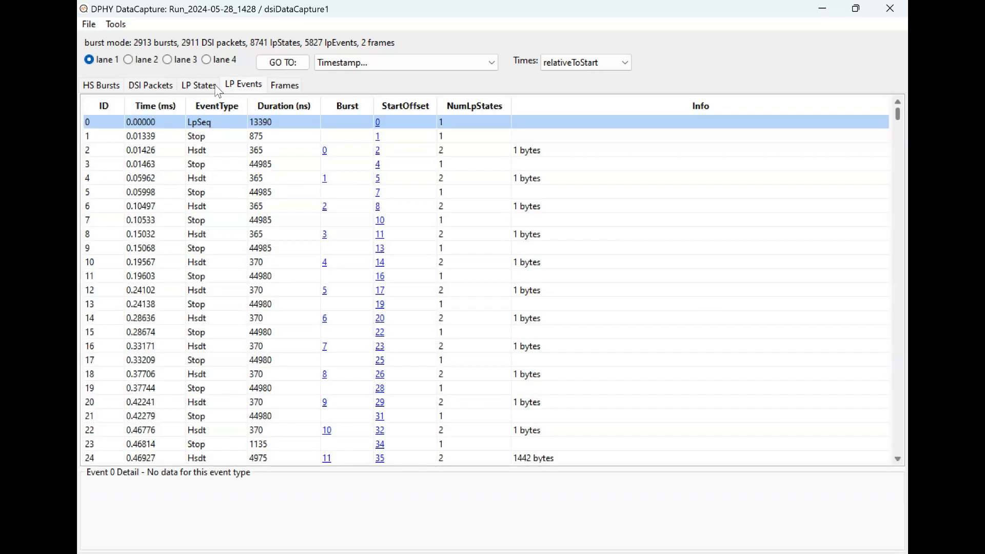
{"action": "left_click", "coordinate": [200, 86]}
{"action": "left_click", "coordinate": [113, 86]}
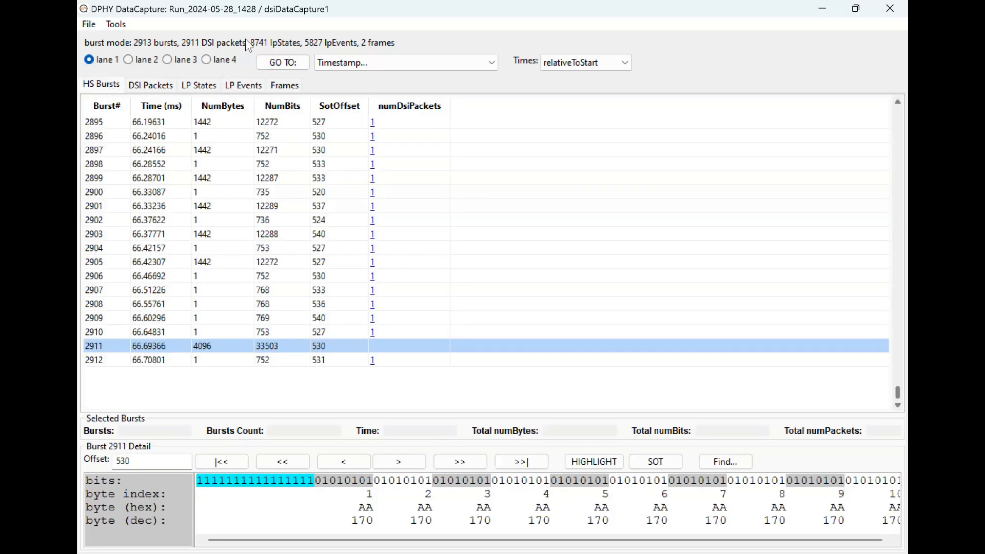
- Restore the capture viewer's window size, review burst 2911 once more, and close the viewer
{"action": "double_click", "coordinate": [334, 9]}
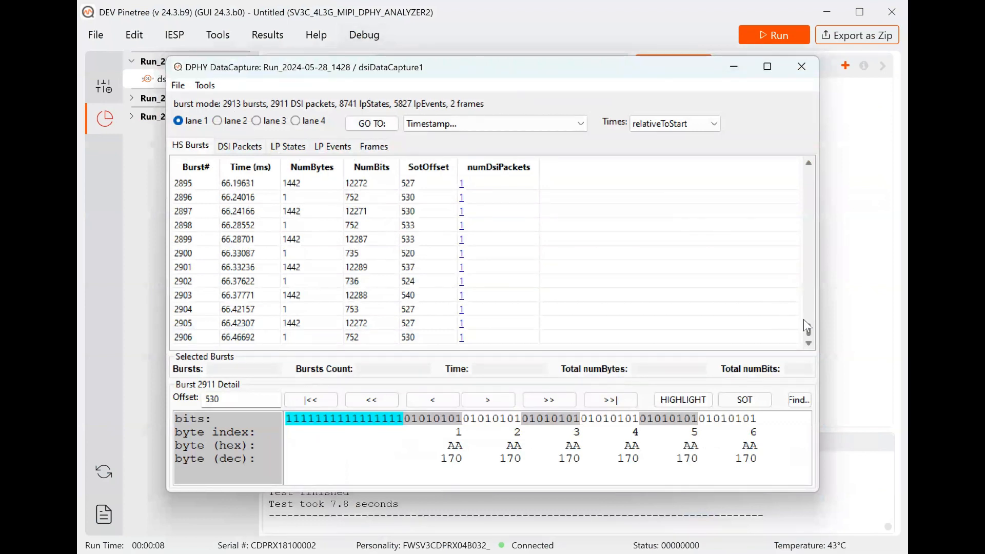
{"action": "scroll", "coordinate": [812, 334], "scroll_direction": "down", "scroll_amount": 3}
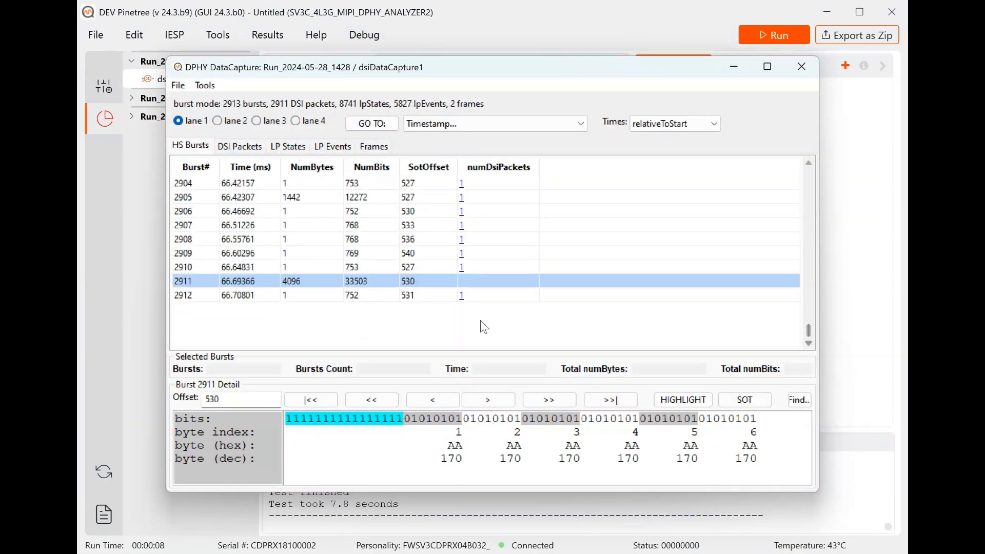
{"action": "left_click", "coordinate": [805, 70]}
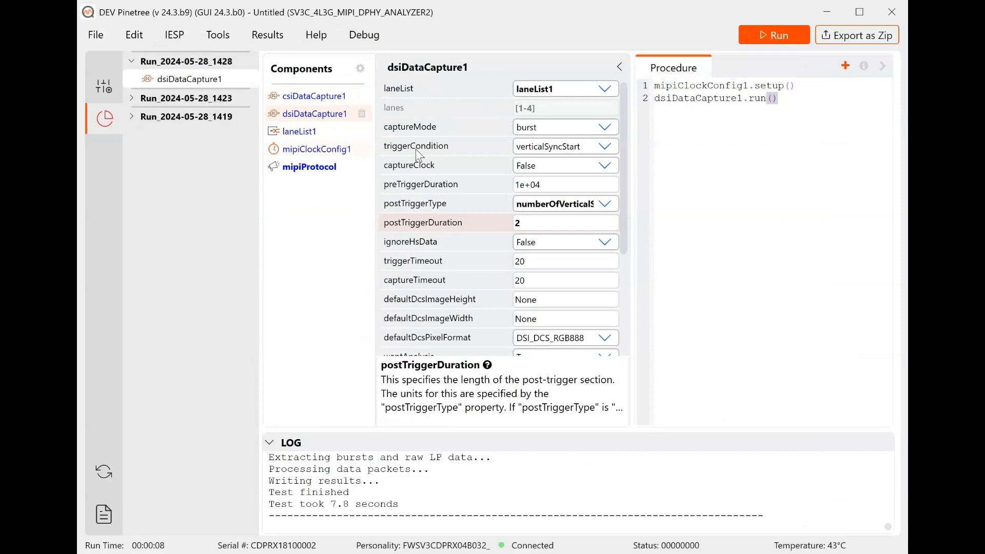
{"action": "double_click", "coordinate": [456, 20]}
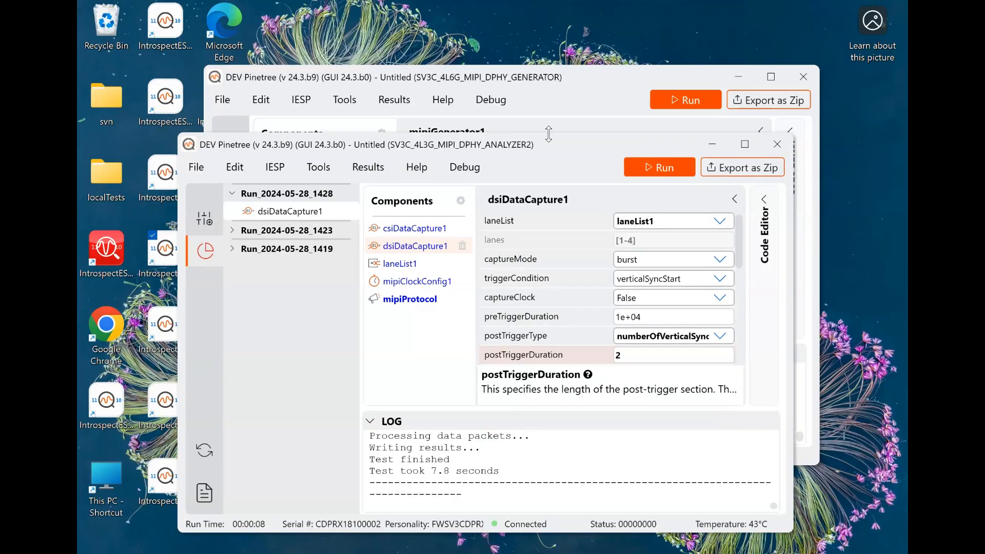
{"action": "left_click_drag", "start_coordinate": [546, 135], "coordinate": [537, 136]}
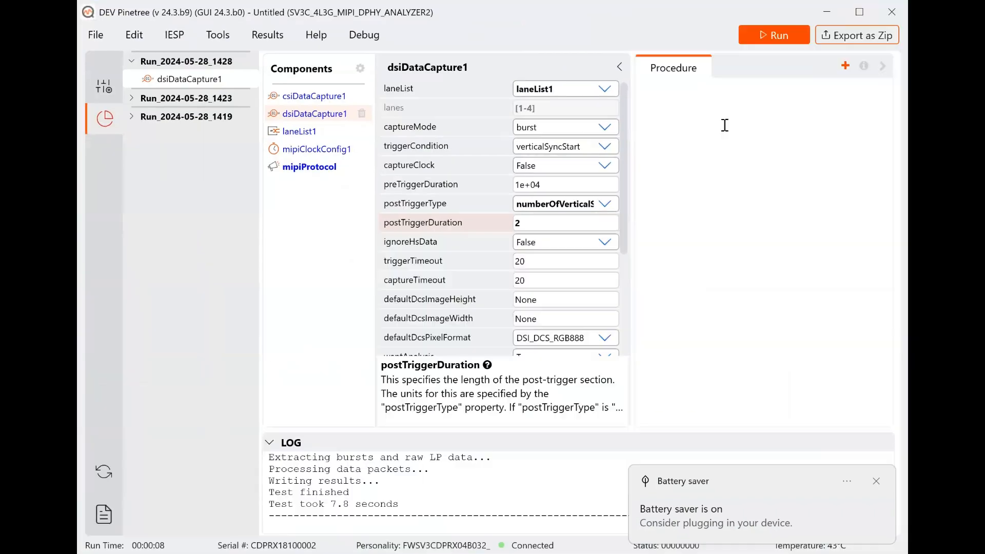
{"action": "left_click", "coordinate": [723, 128]}
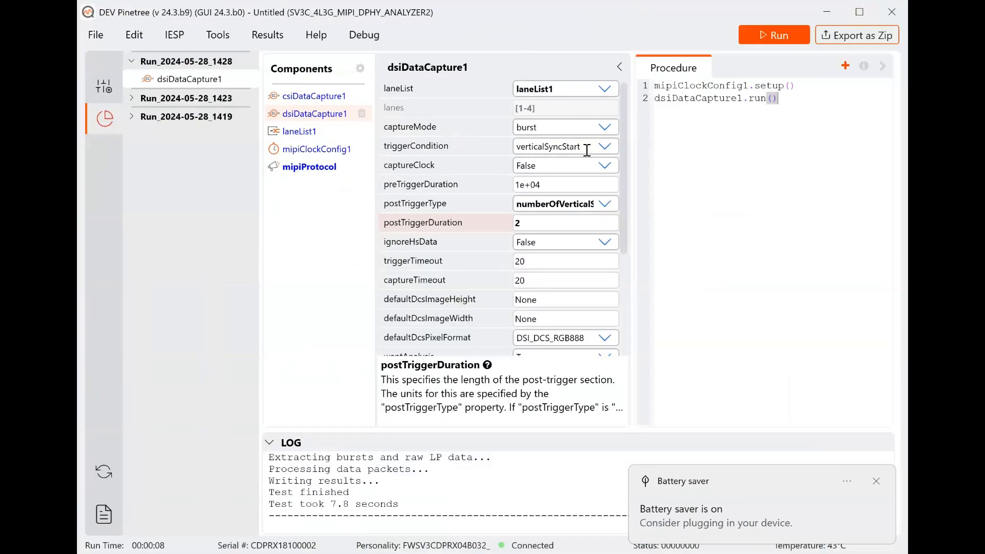
- Set the triggerCondition of dsiDataCapture1 to anyBurst
{"action": "left_click", "coordinate": [607, 150]}
{"action": "left_click", "coordinate": [607, 150]}
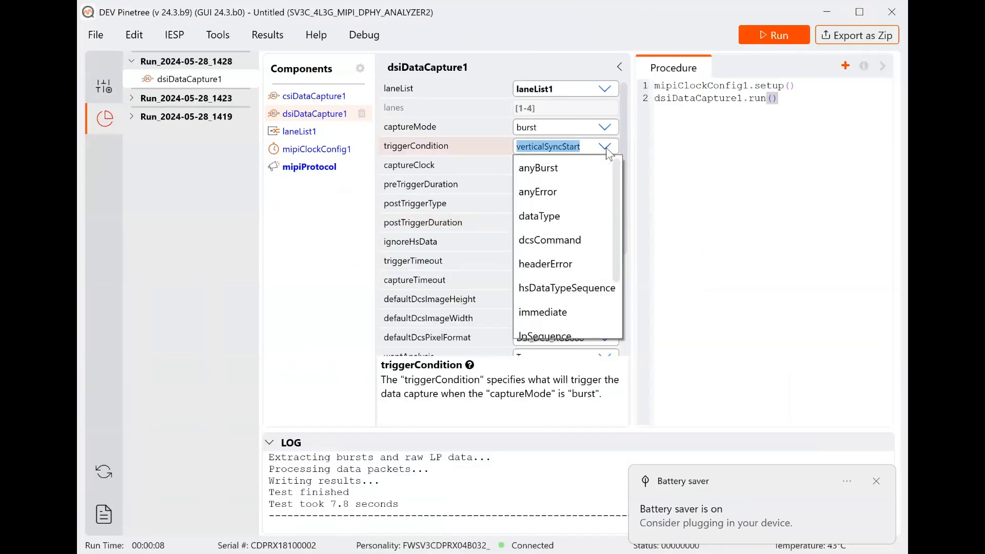
{"action": "left_click", "coordinate": [569, 174]}
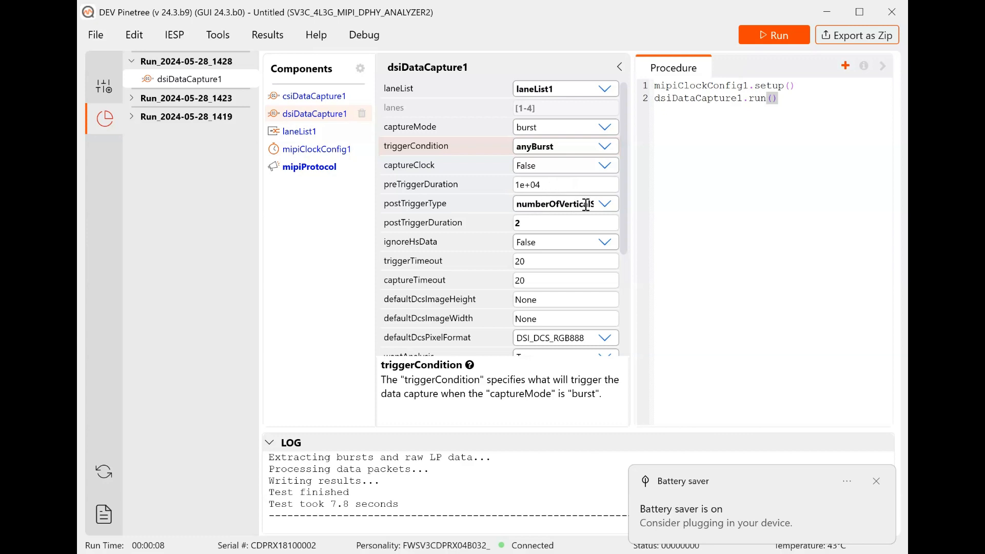
- Set the postTriggerType of dsiDataCapture1 to numberOfBursts and its postTriggerDuration to 50
{"action": "left_click", "coordinate": [607, 205]}
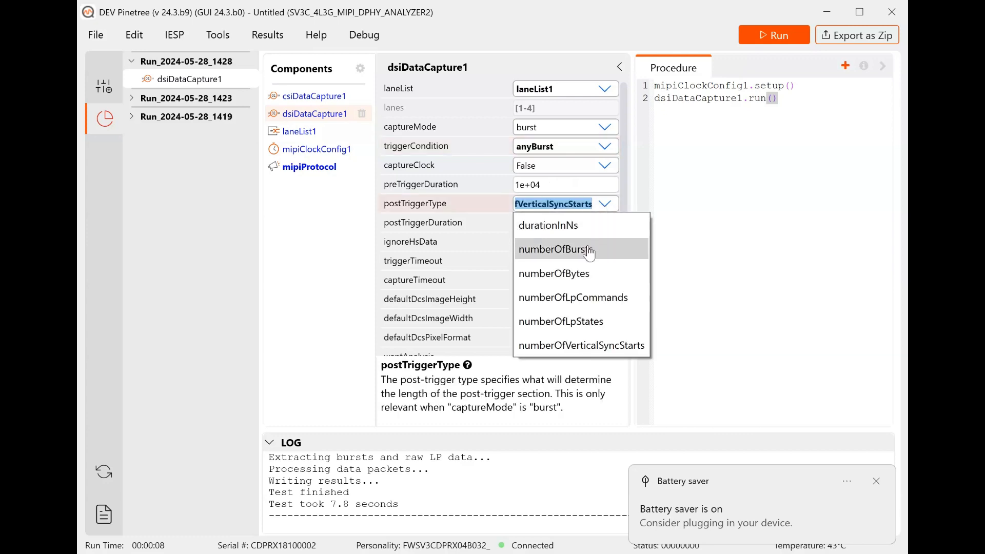
{"action": "key", "text": "Escape"}
{"action": "left_click", "coordinate": [533, 223]}
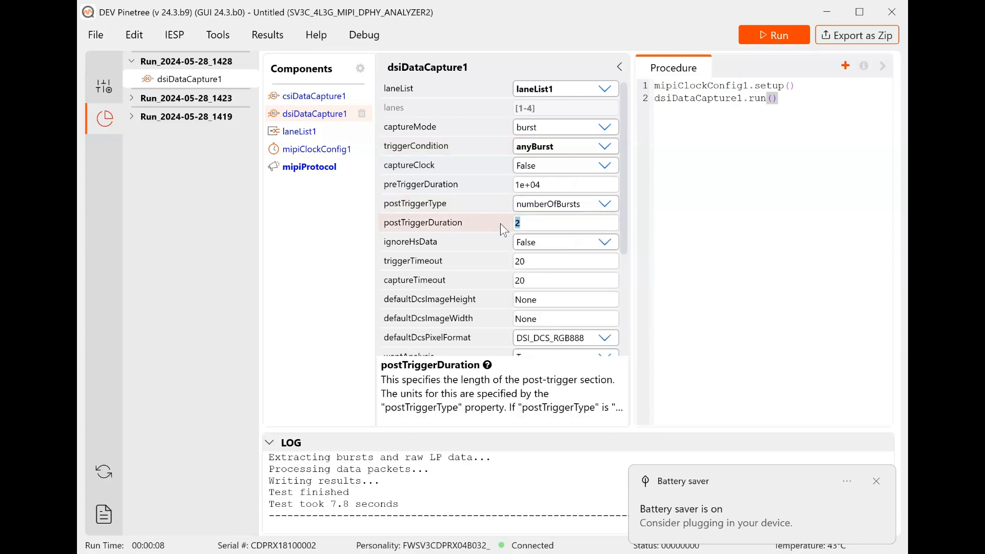
{"action": "type", "text": "50"}
- Restore and reposition the analyzer window so the generator window is reachable, and start the DSI data capture
{"action": "double_click", "coordinate": [637, 20]}
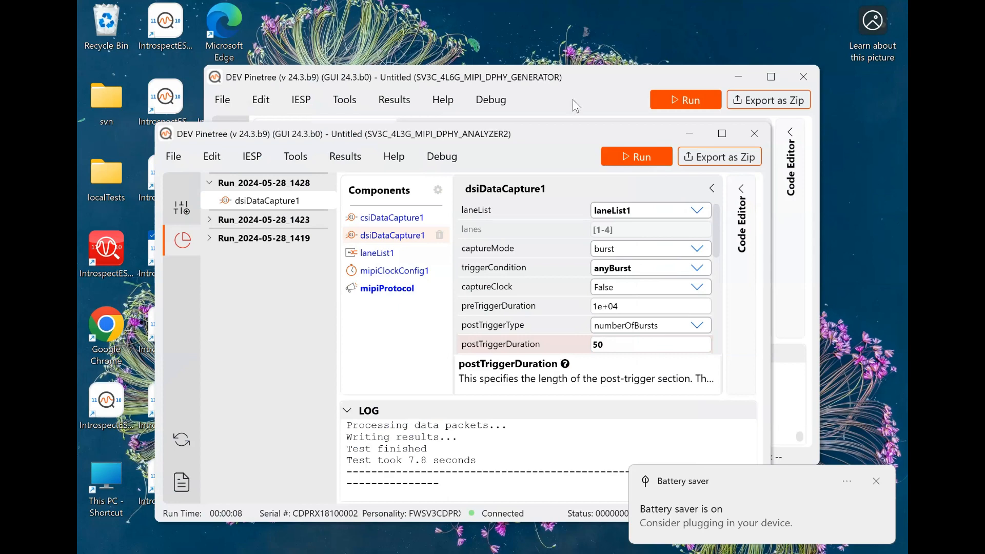
{"action": "left_click_drag", "start_coordinate": [553, 131], "coordinate": [521, 66]}
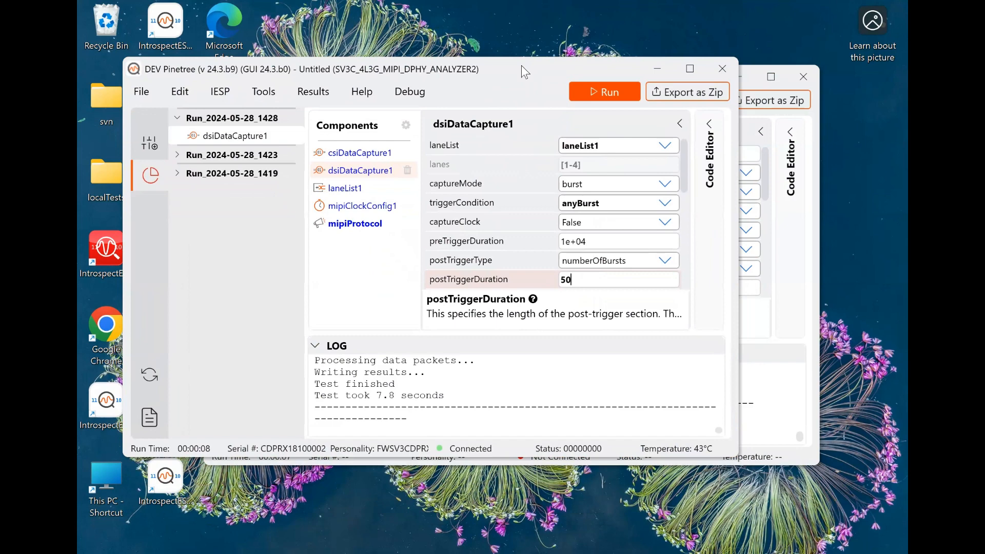
{"action": "left_click_drag", "start_coordinate": [521, 66], "coordinate": [510, 50]}
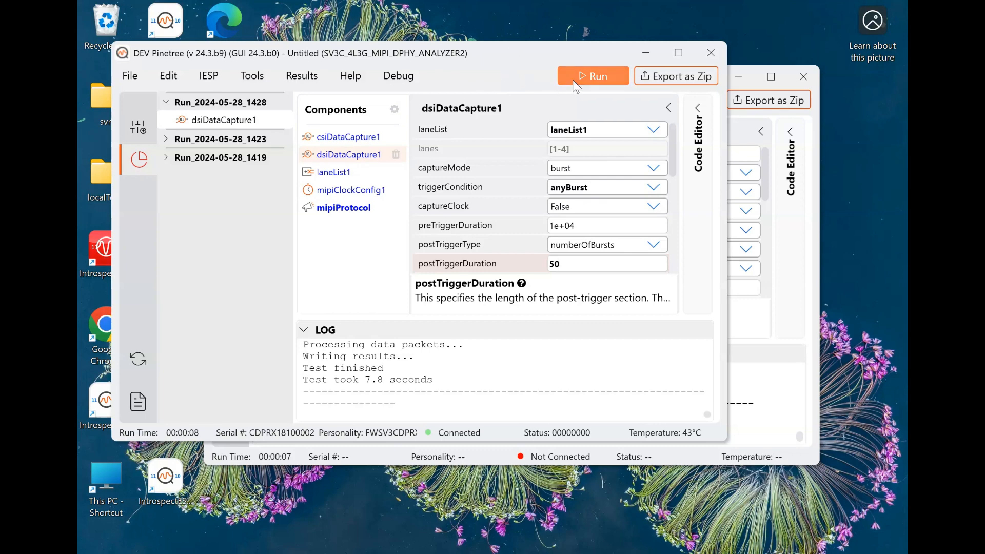
{"action": "left_click_drag", "start_coordinate": [498, 57], "coordinate": [486, 42]}
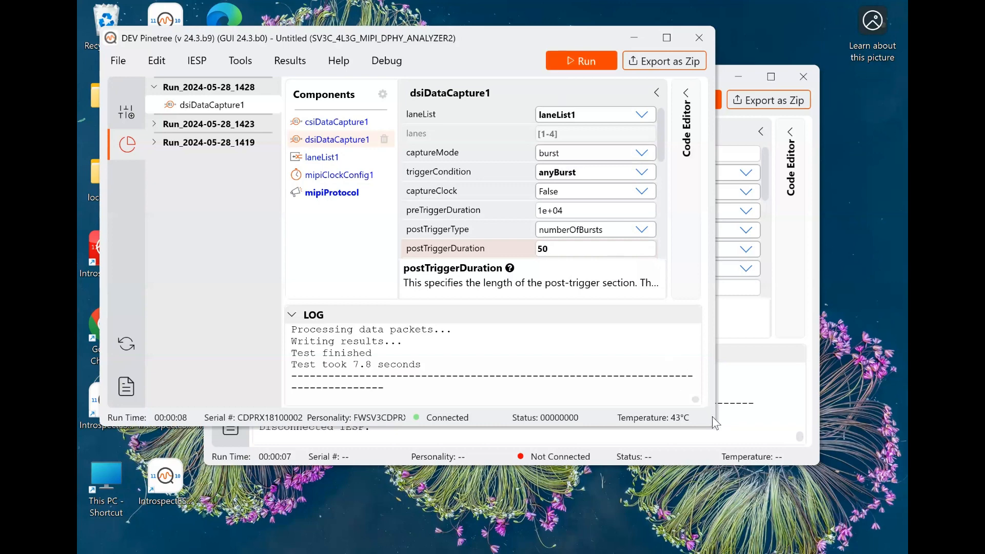
{"action": "left_click_drag", "start_coordinate": [715, 426], "coordinate": [728, 455]}
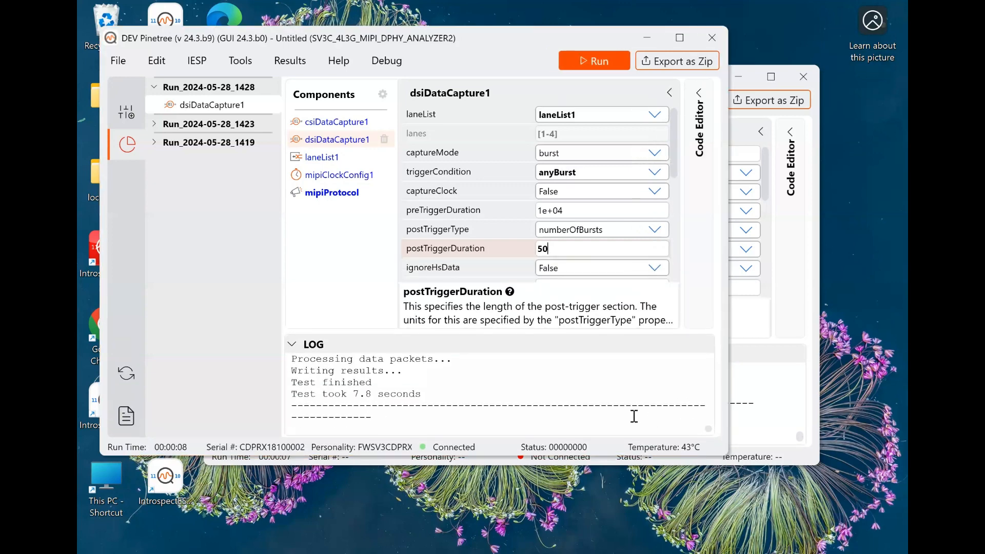
{"action": "left_click", "coordinate": [582, 63]}
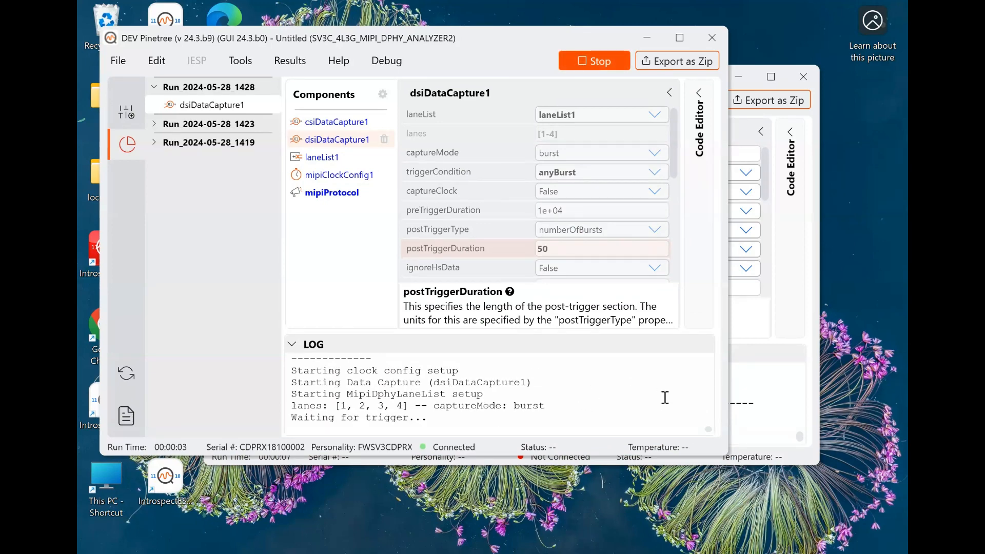
- Switch to the generator's window, run its test while the analyzer waits for a trigger, and move the window clear of the analyzer
{"action": "left_click", "coordinate": [748, 409]}
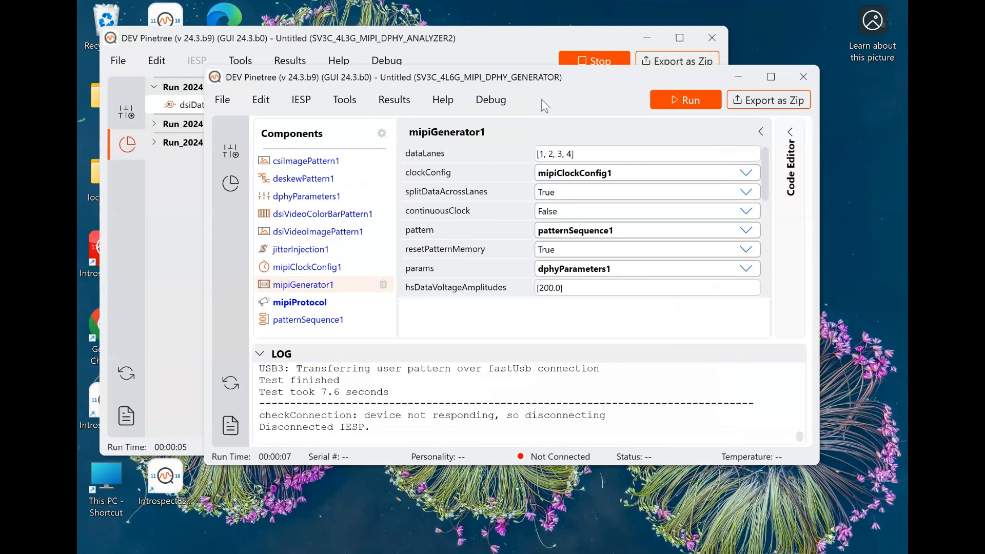
{"action": "left_click_drag", "start_coordinate": [538, 80], "coordinate": [544, 106]}
{"action": "left_click", "coordinate": [681, 125]}
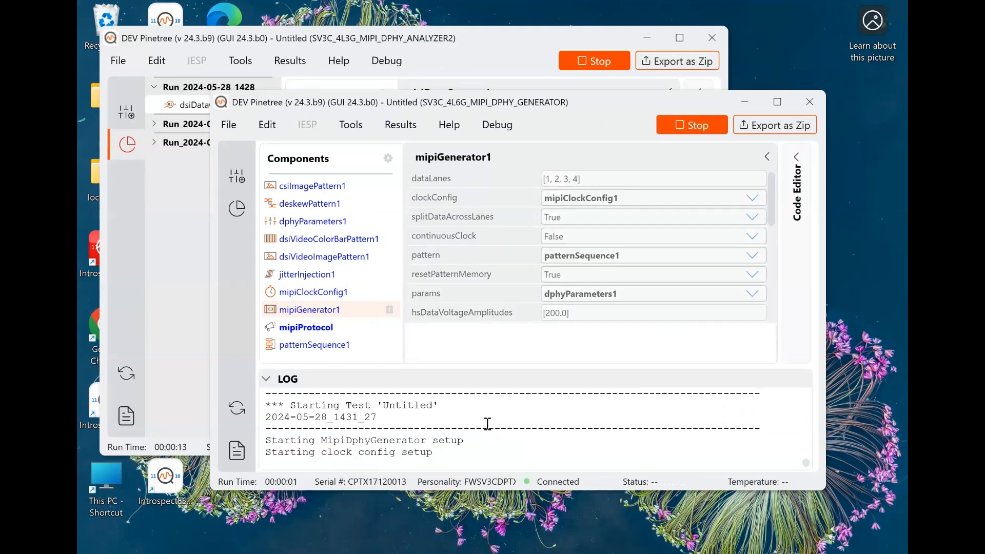
{"action": "left_click_drag", "start_coordinate": [553, 106], "coordinate": [592, 118]}
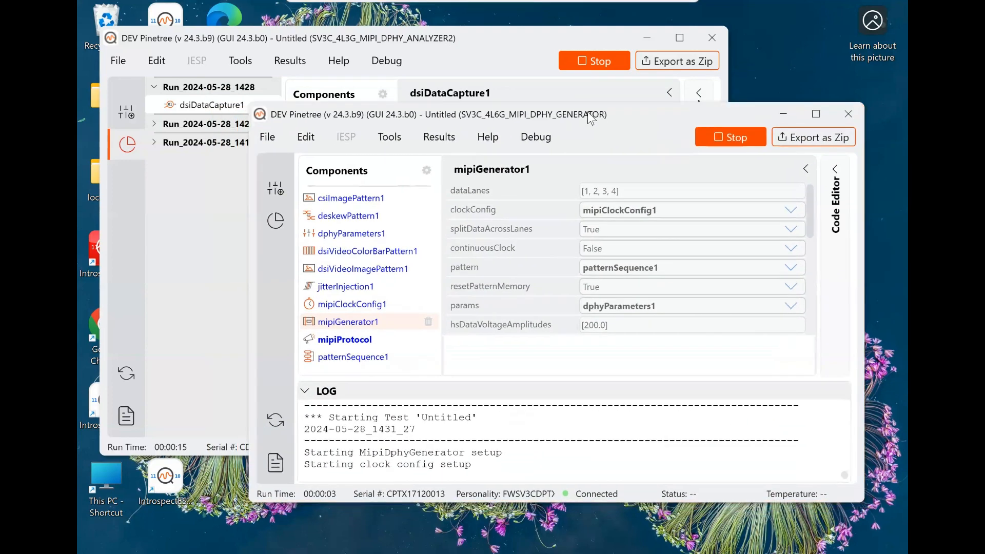
- Check the logs of the analyzer and generator windows for the progress of both tests
{"action": "left_click", "coordinate": [510, 35]}
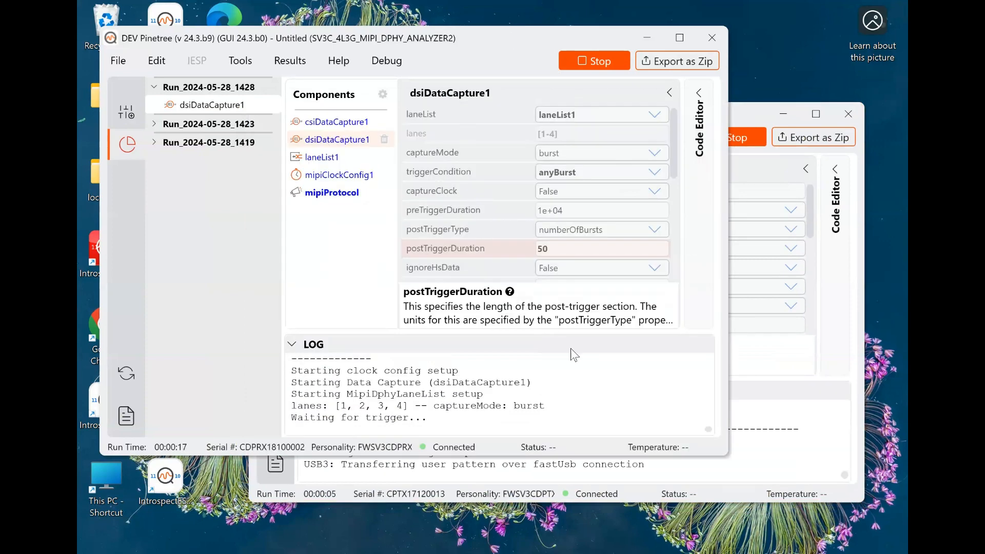
{"action": "left_click_drag", "start_coordinate": [741, 407], "coordinate": [756, 439]}
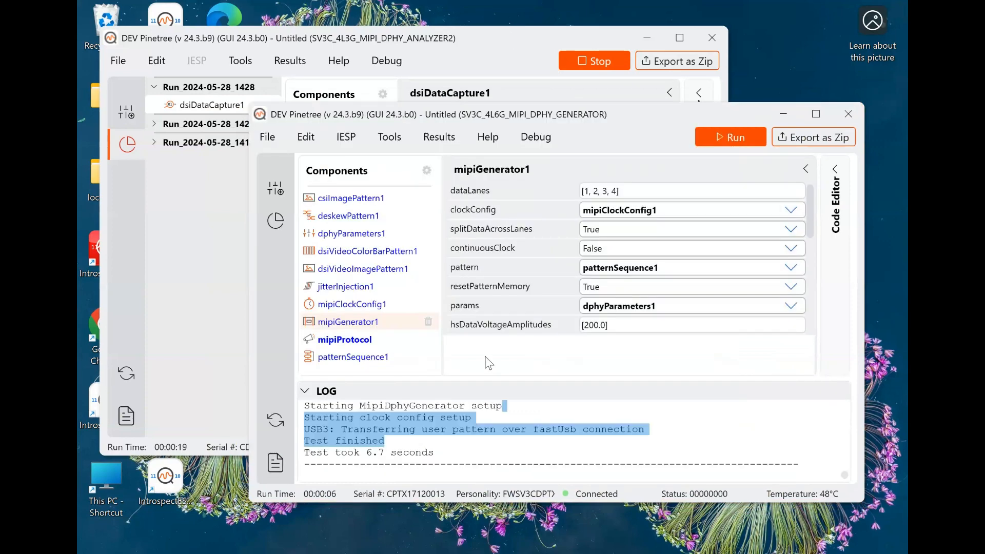
{"action": "left_click", "coordinate": [436, 41]}
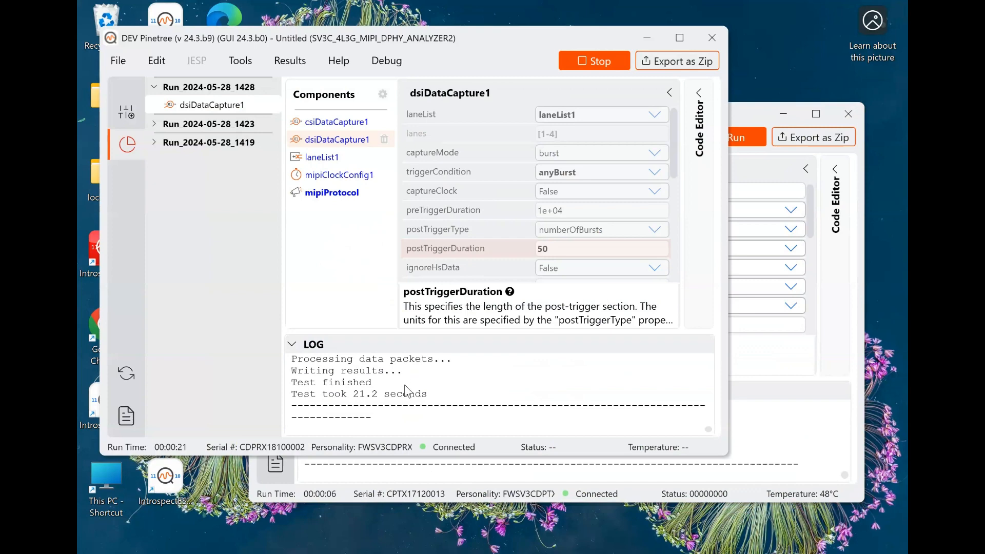
- Open the dsiDataCapture1 result of Run_2024-05-28_1431 in the maximized analyzer and compare burst 0 with the following HS bursts on lane 1
{"action": "left_click", "coordinate": [680, 38]}
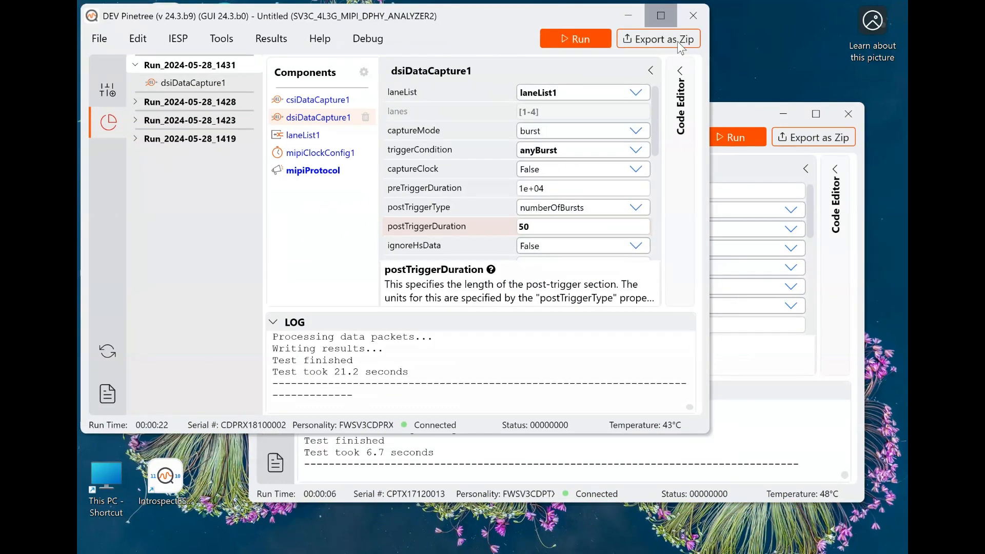
{"action": "double_click", "coordinate": [176, 79]}
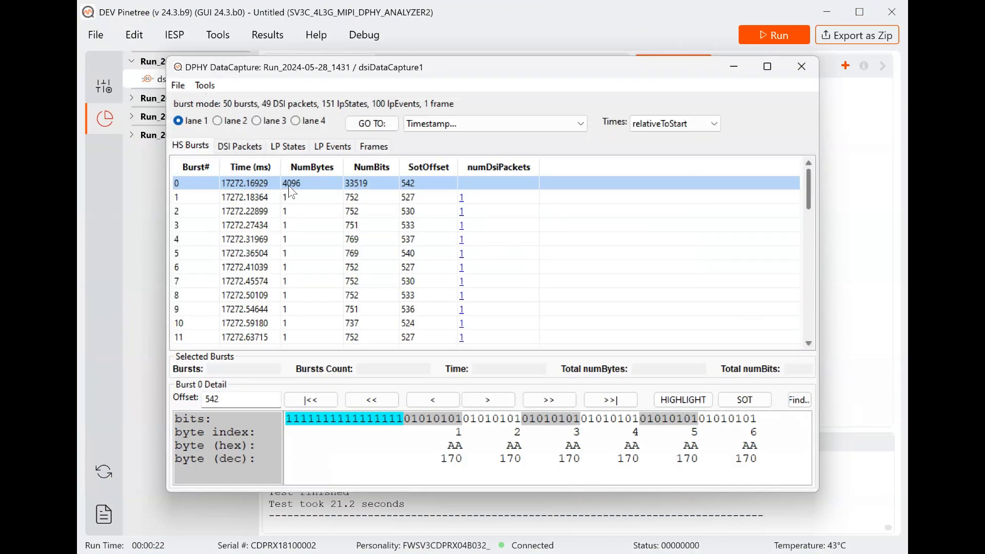
{"action": "left_click", "coordinate": [316, 200]}
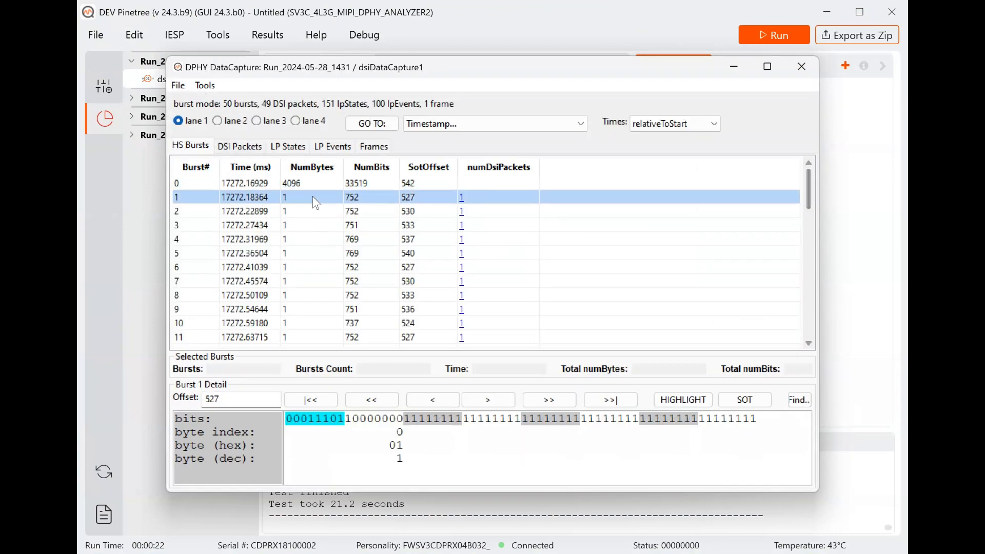
{"action": "left_click", "coordinate": [318, 186]}
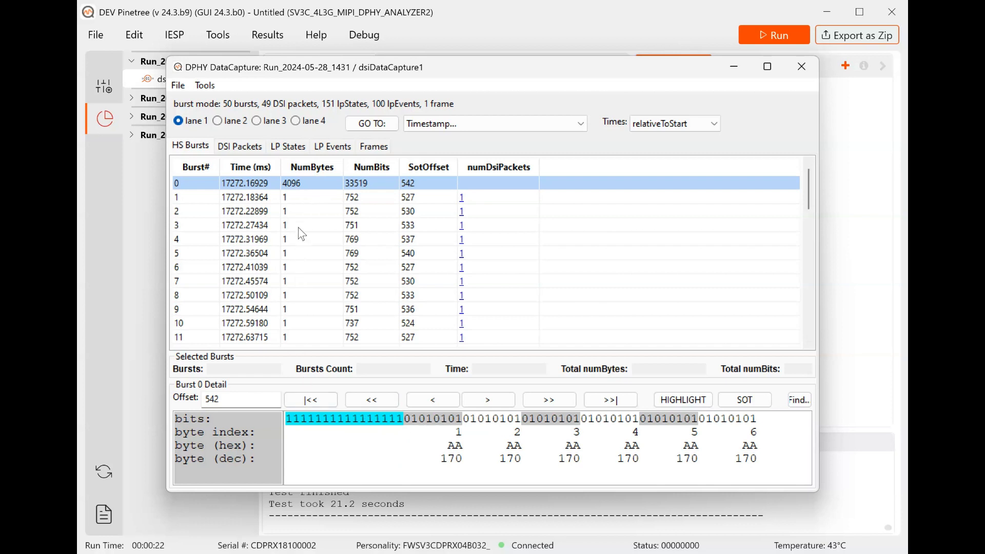
{"action": "left_click", "coordinate": [304, 198]}
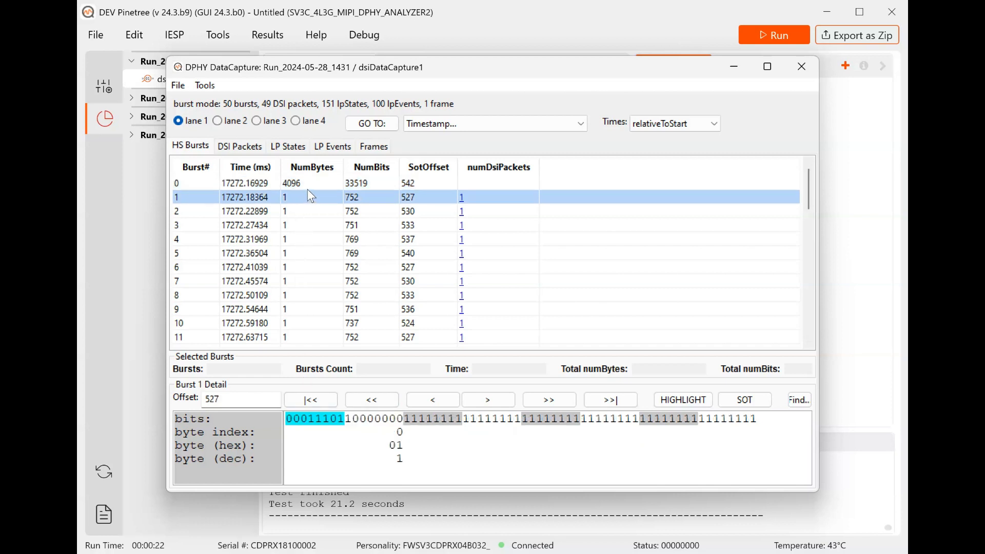
{"action": "scroll", "coordinate": [310, 247], "scroll_direction": "down", "scroll_amount": 14}
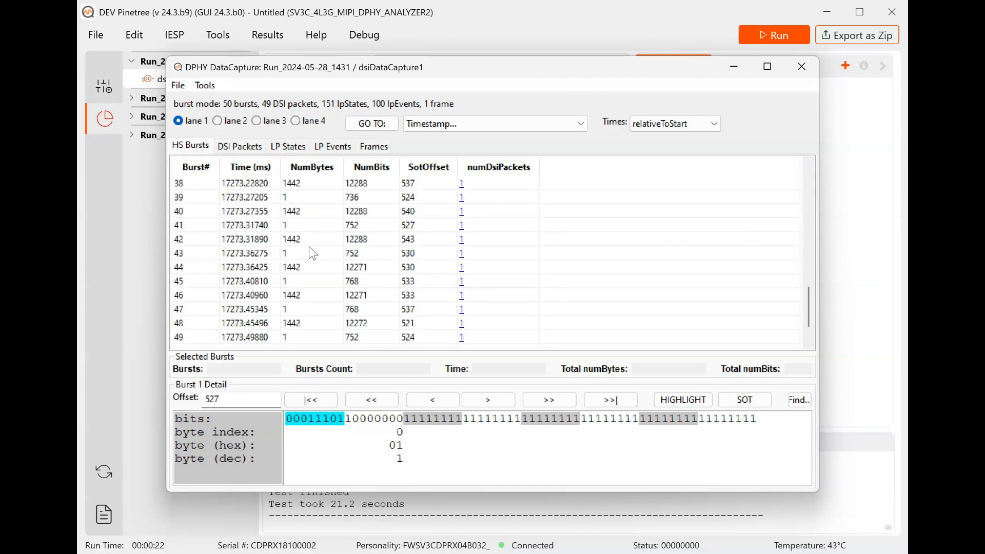
{"action": "scroll", "coordinate": [311, 249], "scroll_direction": "up", "scroll_amount": 14}
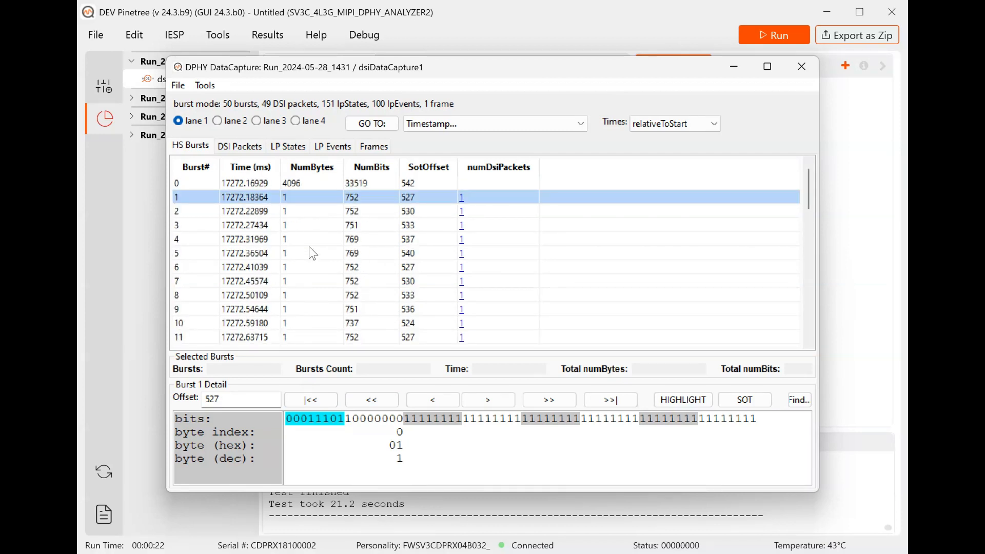
{"action": "left_click", "coordinate": [300, 184]}
{"action": "left_click", "coordinate": [300, 196]}
- Close the data capture viewer, restore the analyzer window to its smaller size, and bring the generator window to the front
{"action": "left_click", "coordinate": [802, 68]}
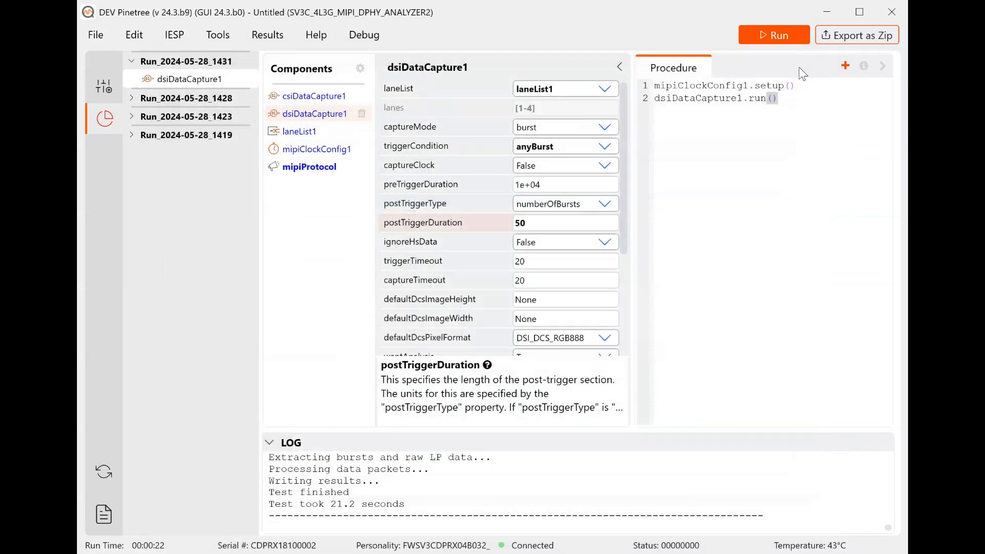
{"action": "double_click", "coordinate": [580, 8]}
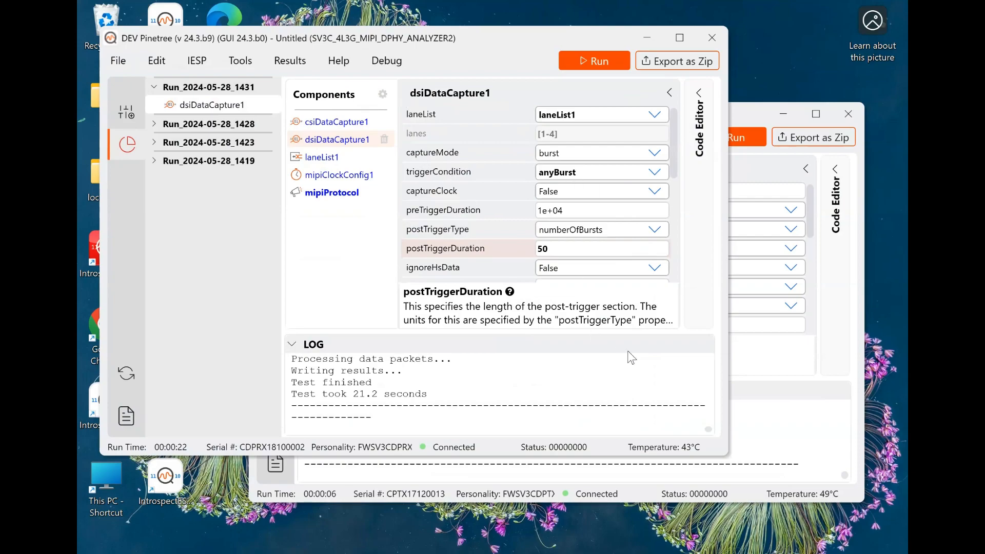
{"action": "left_click", "coordinate": [745, 435]}
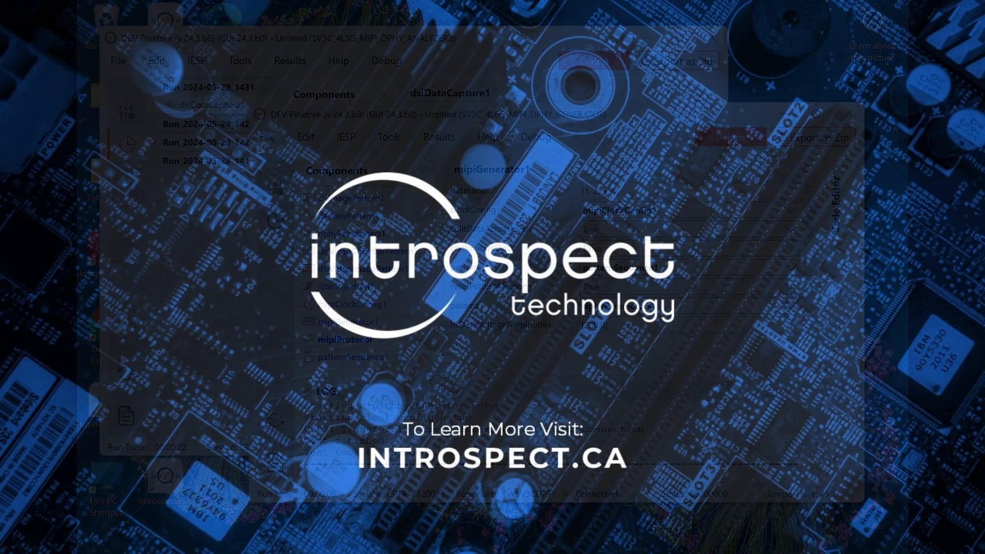